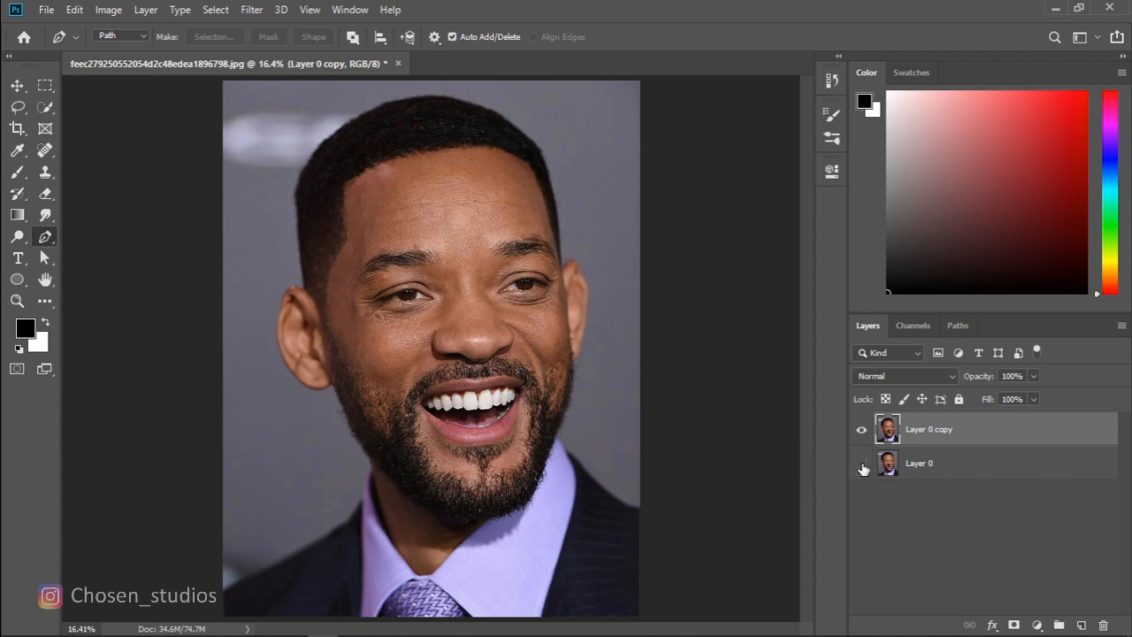
- Hide Layer 0 and start a Pen tool path along the suit shoulder and shirt collar on the portrait's left side, up to the neck
{"action": "left_click", "coordinate": [862, 468]}
{"action": "left_click", "coordinate": [17, 301]}
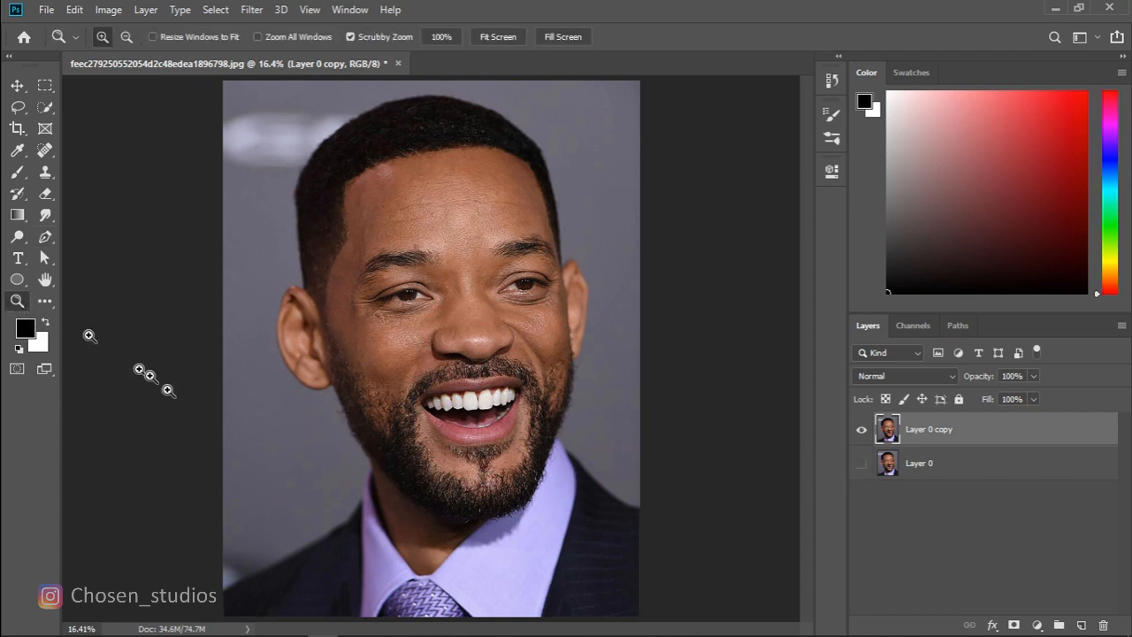
{"action": "left_click_drag", "start_coordinate": [263, 516], "coordinate": [641, 444]}
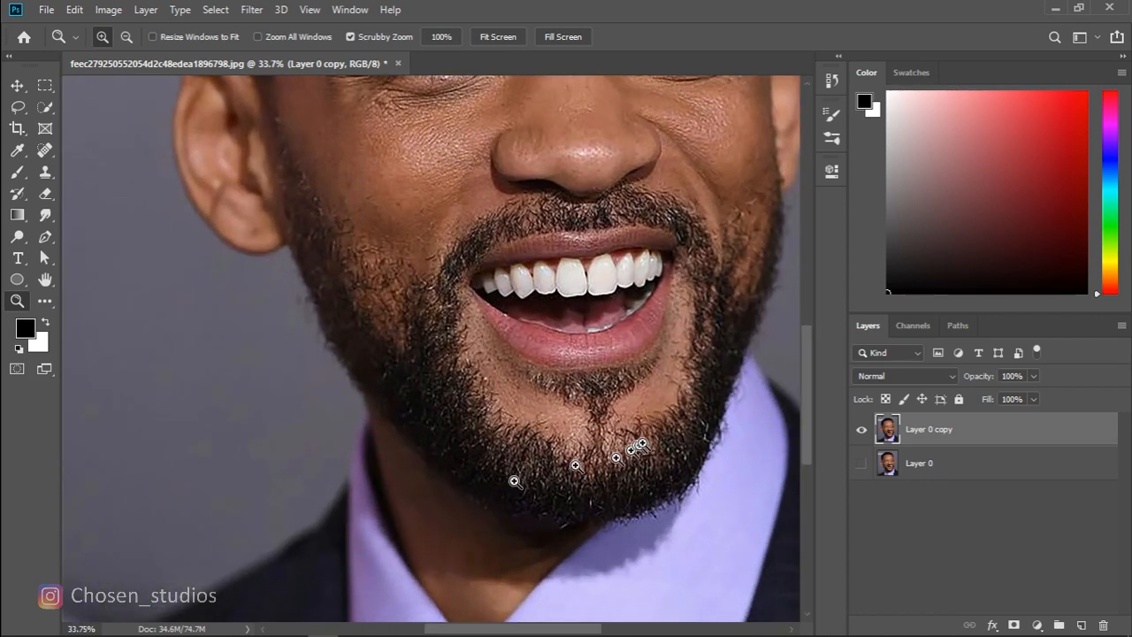
{"action": "left_click_drag", "start_coordinate": [804, 342], "coordinate": [805, 377]}
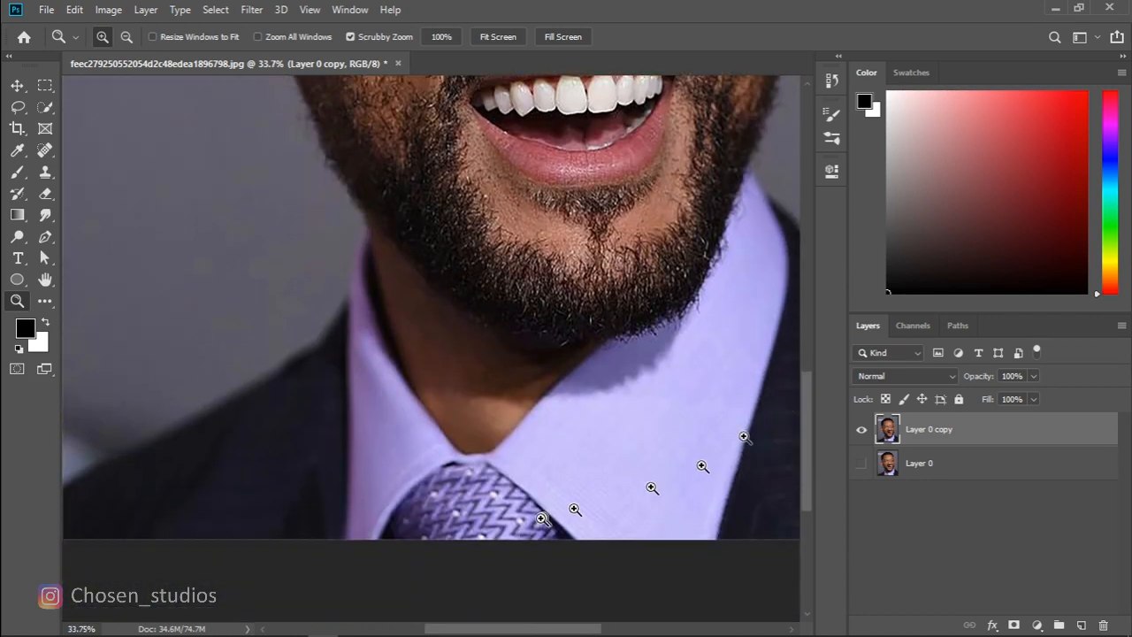
{"action": "left_click_drag", "start_coordinate": [485, 627], "coordinate": [454, 627]}
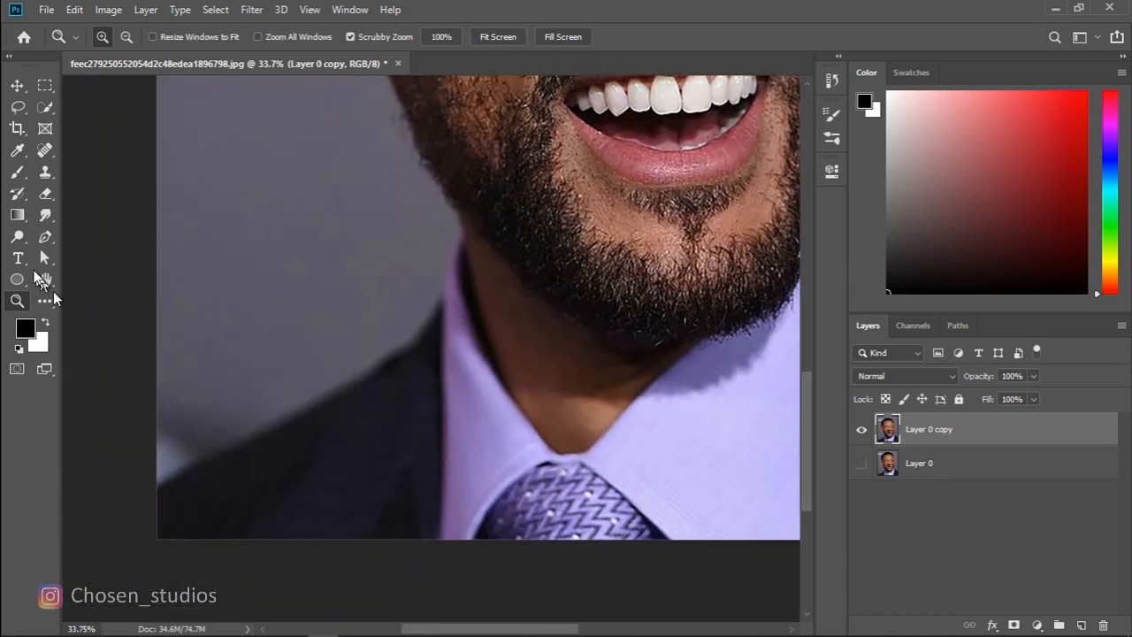
{"action": "left_click", "coordinate": [45, 236]}
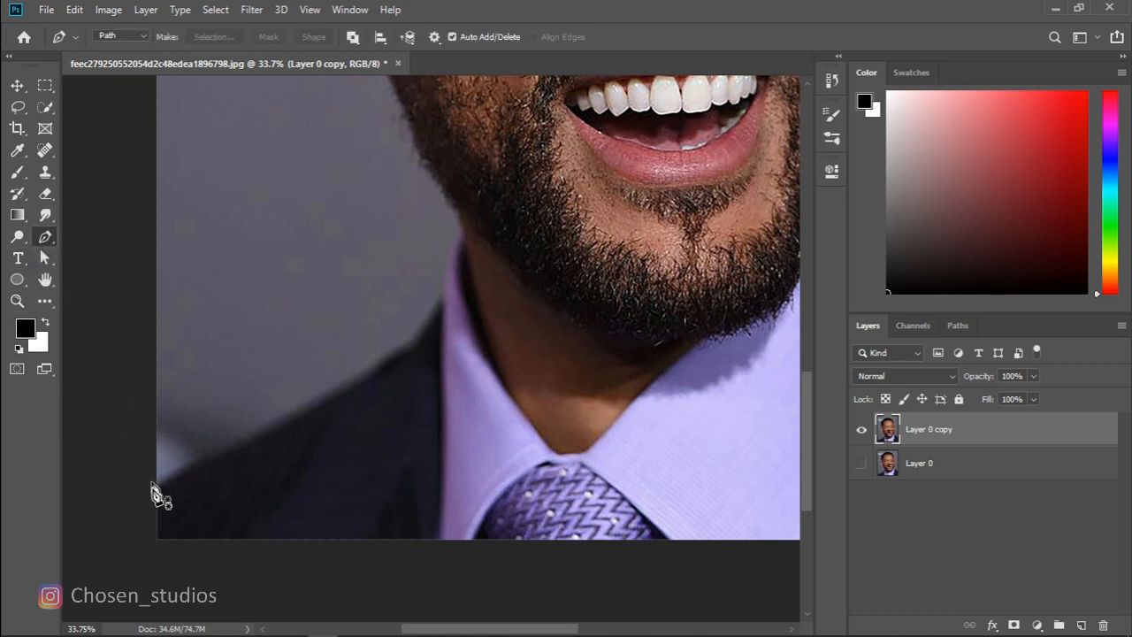
{"action": "left_click", "coordinate": [149, 487]}
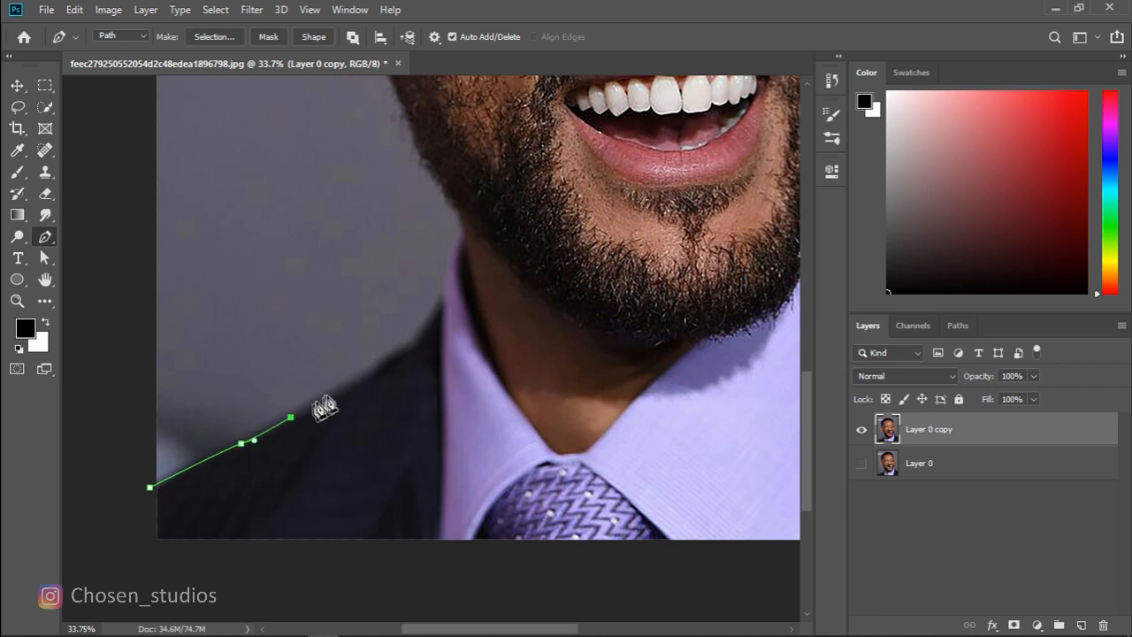
{"action": "left_click", "coordinate": [367, 371]}
{"action": "left_click", "coordinate": [409, 344]}
{"action": "left_click", "coordinate": [441, 298]}
{"action": "left_click", "coordinate": [442, 289]}
{"action": "left_click", "coordinate": [461, 232]}
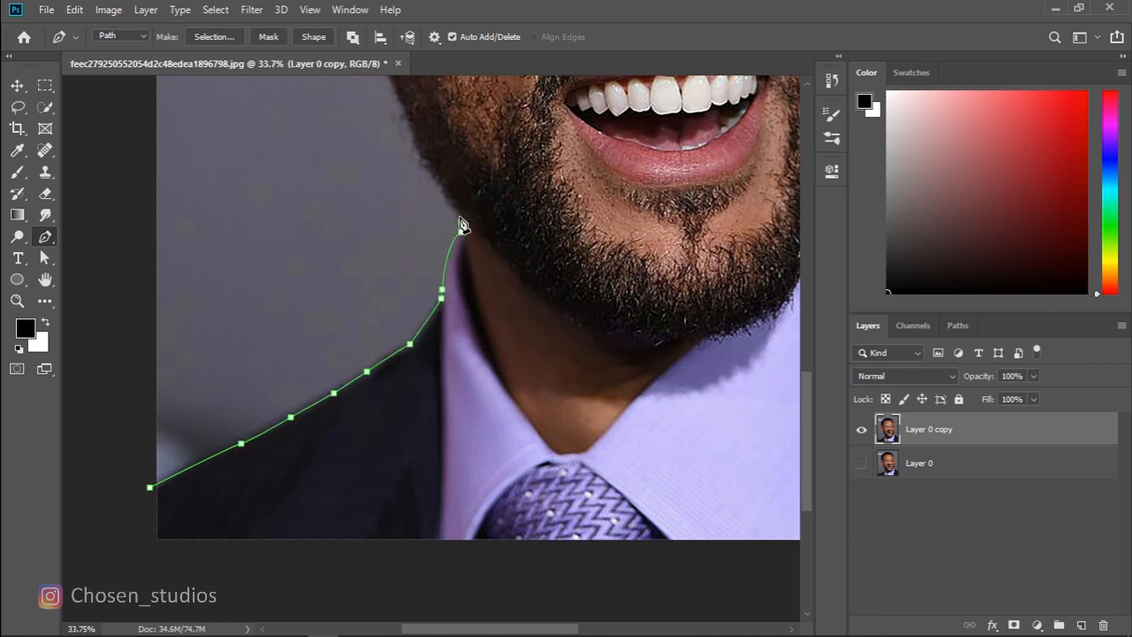
- Continue the pen path up the bearded jaw and around the ear on the portrait's left side
{"action": "scroll", "coordinate": [461, 228], "scroll_direction": "up", "scroll_amount": 5}
{"action": "left_click", "coordinate": [461, 439]}
{"action": "left_click", "coordinate": [451, 427]}
{"action": "left_click", "coordinate": [373, 281]}
{"action": "left_click_drag", "start_coordinate": [305, 257], "coordinate": [284, 103]}
{"action": "left_click", "coordinate": [266, 178], "text": "alt"}
{"action": "scroll", "coordinate": [285, 110], "scroll_direction": "up", "scroll_amount": 5}
{"action": "left_click_drag", "start_coordinate": [310, 300], "coordinate": [339, 312]}
{"action": "left_click", "coordinate": [323, 304]}
- Extend the pen path up the side of the hair, over the top of the head and down the far side
{"action": "left_click", "coordinate": [314, 222]}
{"action": "scroll", "coordinate": [300, 116], "scroll_direction": "up", "scroll_amount": 5}
{"action": "left_click", "coordinate": [323, 244]}
{"action": "left_click_drag", "start_coordinate": [472, 126], "coordinate": [575, 86]}
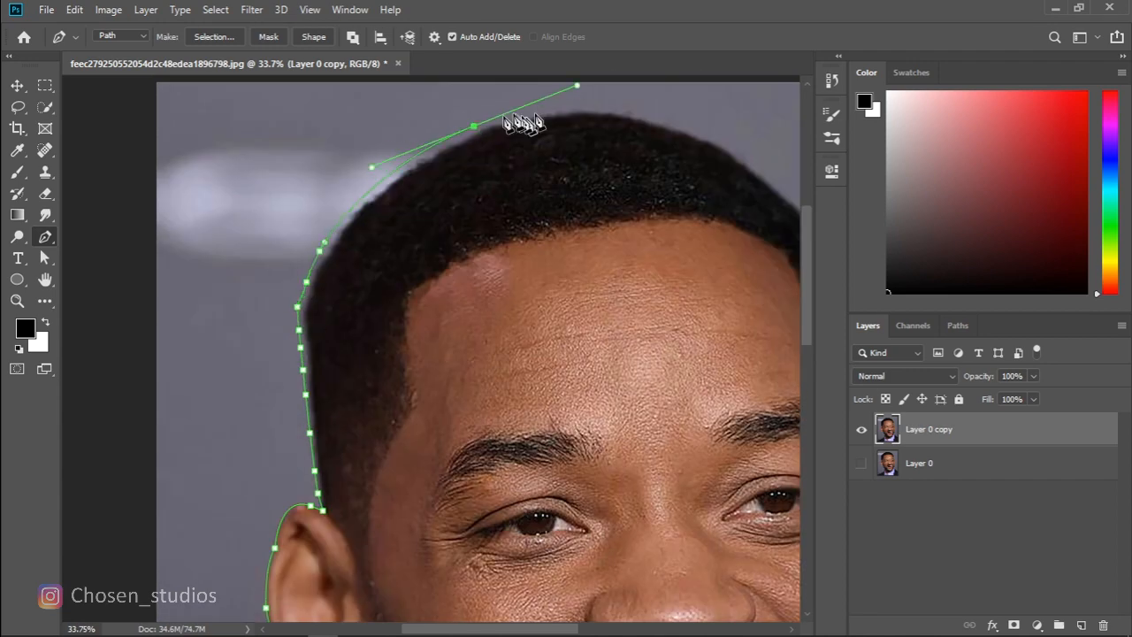
{"action": "left_click_drag", "start_coordinate": [685, 127], "coordinate": [781, 177]}
{"action": "left_click_drag", "start_coordinate": [455, 629], "coordinate": [522, 629]}
{"action": "left_click_drag", "start_coordinate": [485, 180], "coordinate": [503, 201]}
{"action": "left_click", "coordinate": [530, 232]}
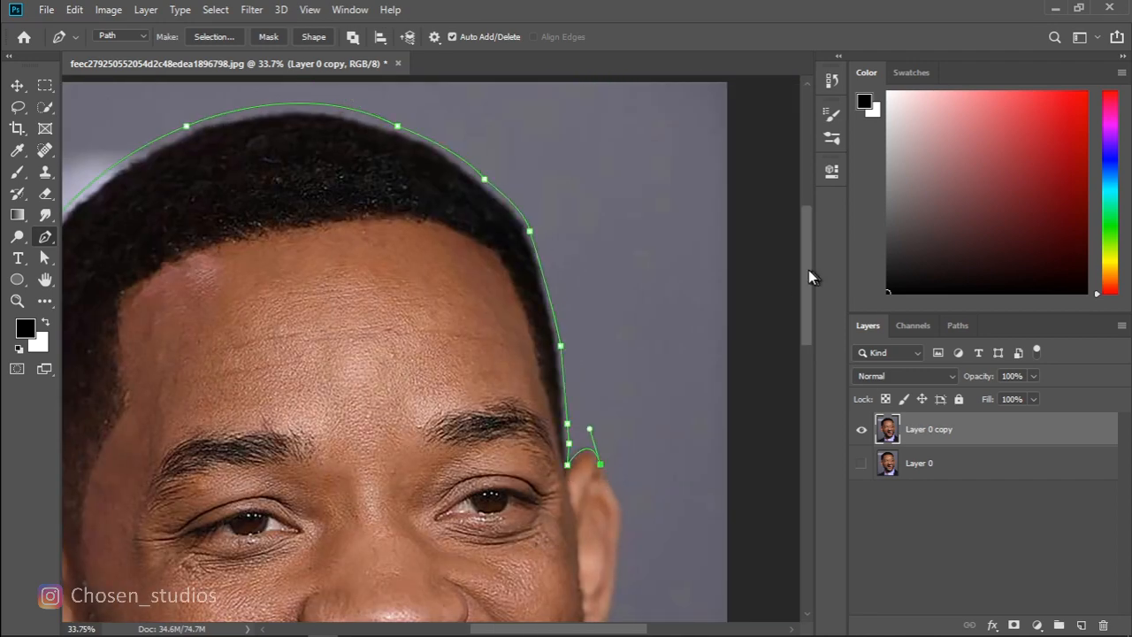
- Trace the pen path around the ear and along the upper jaw on the portrait's right side
{"action": "left_click_drag", "start_coordinate": [808, 270], "coordinate": [809, 331]}
{"action": "left_click_drag", "start_coordinate": [619, 309], "coordinate": [612, 352]}
{"action": "left_click_drag", "start_coordinate": [806, 310], "coordinate": [806, 346]}
{"action": "left_click", "coordinate": [613, 211]}
{"action": "left_click", "coordinate": [607, 236]}
{"action": "left_click_drag", "start_coordinate": [591, 275], "coordinate": [583, 287]}
{"action": "left_click", "coordinate": [598, 292]}
{"action": "left_click", "coordinate": [595, 303]}
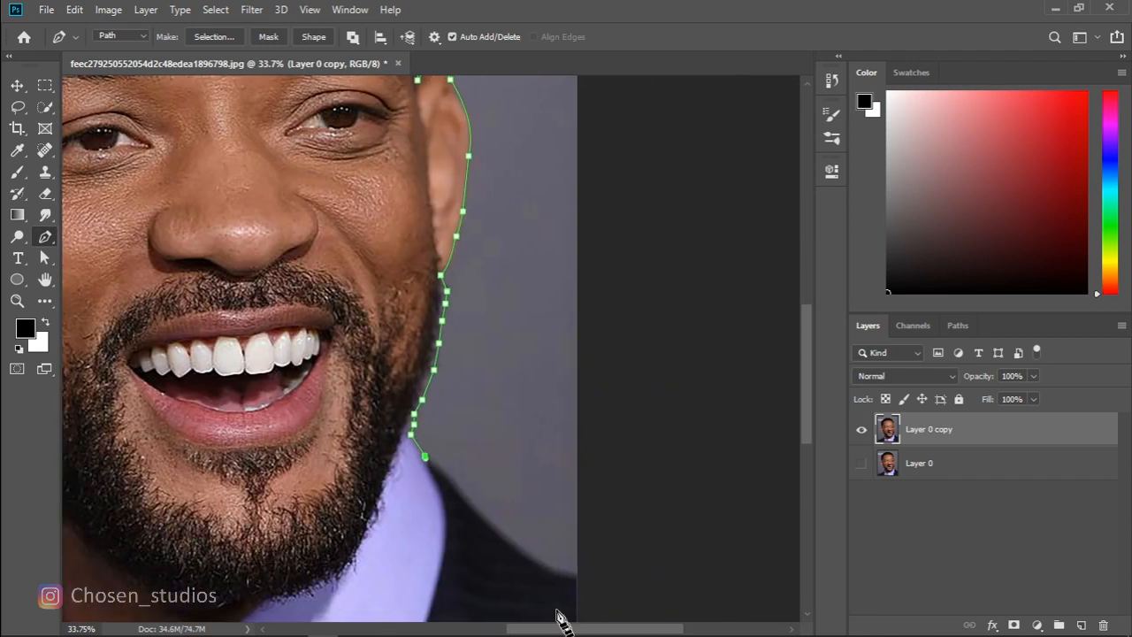
- Trace the right shoulder and close the pen path around the outside of the canvas's lower edge
{"action": "left_click", "coordinate": [468, 497]}
{"action": "left_click", "coordinate": [526, 550]}
{"action": "left_click", "coordinate": [579, 574]}
{"action": "left_click", "coordinate": [597, 582]}
{"action": "left_click_drag", "start_coordinate": [806, 380], "coordinate": [807, 459]}
{"action": "left_click", "coordinate": [597, 479]}
{"action": "left_click", "coordinate": [596, 513]}
{"action": "left_click", "coordinate": [223, 516]}
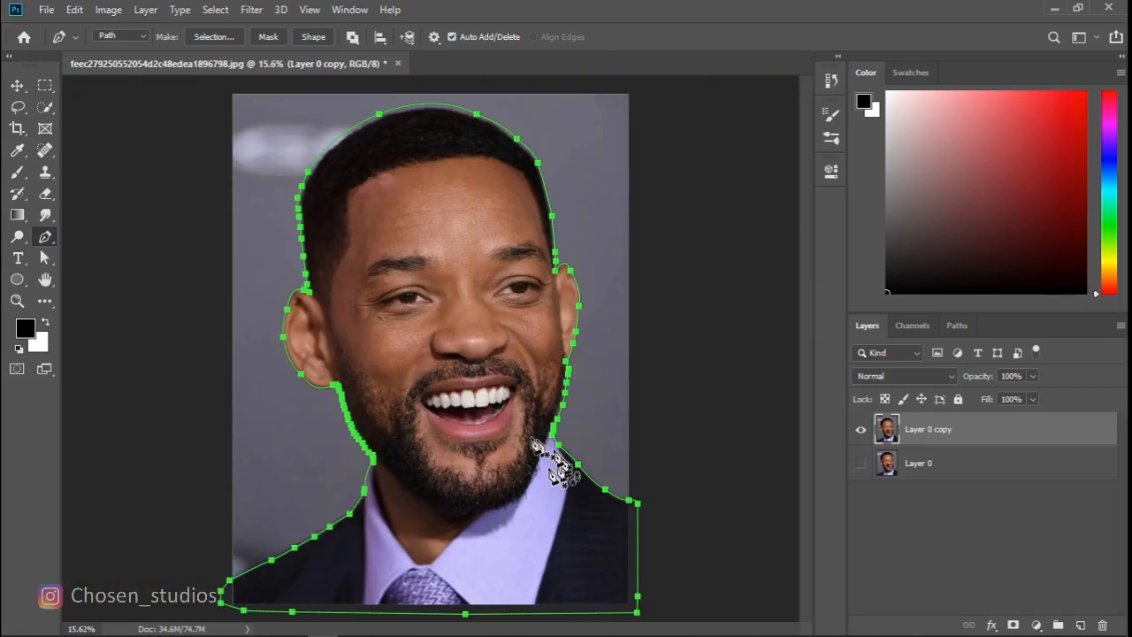
- Convert the path to a new selection with a 1-pixel feather radius and use it as a layer mask on Layer 0 copy
{"action": "right_click", "coordinate": [462, 317]}
{"action": "left_click", "coordinate": [482, 339]}
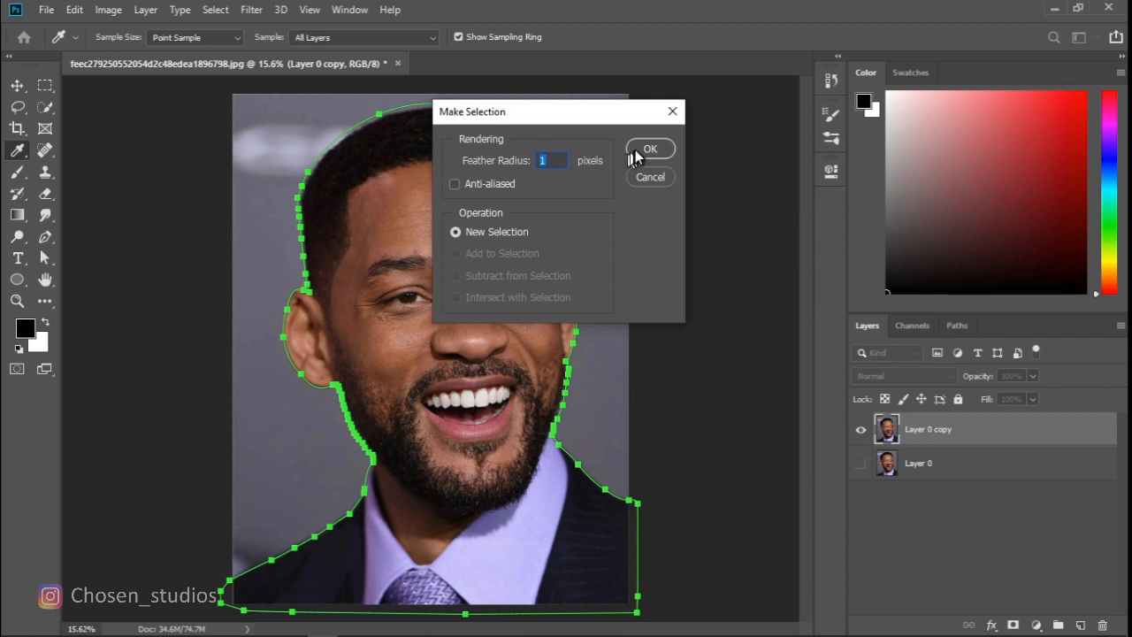
{"action": "left_click", "coordinate": [638, 152]}
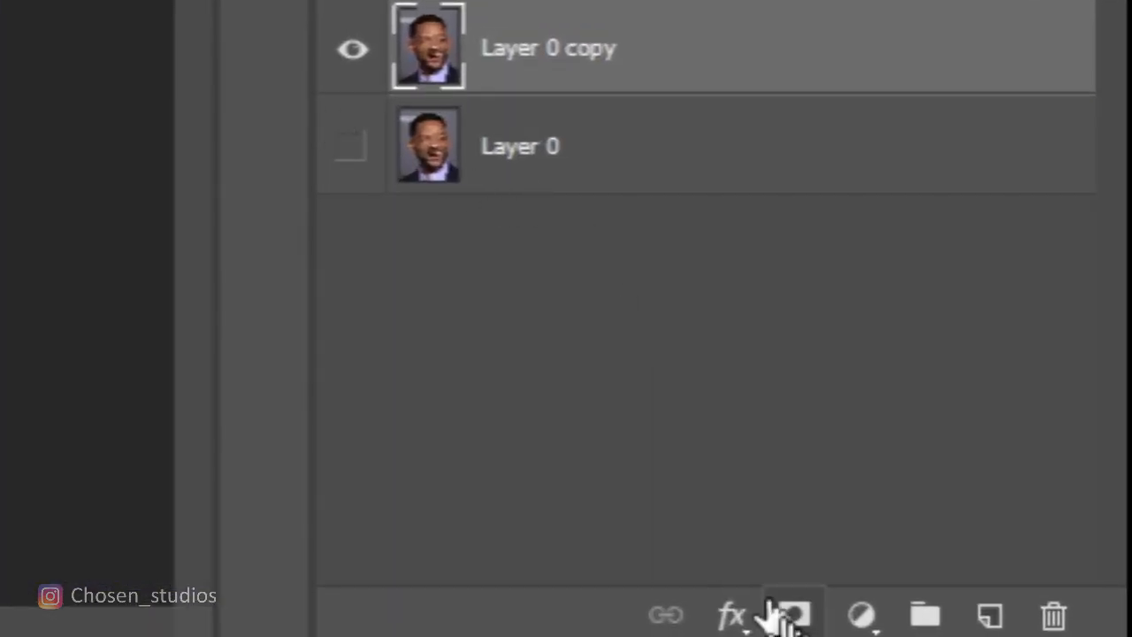
{"action": "left_click", "coordinate": [795, 614]}
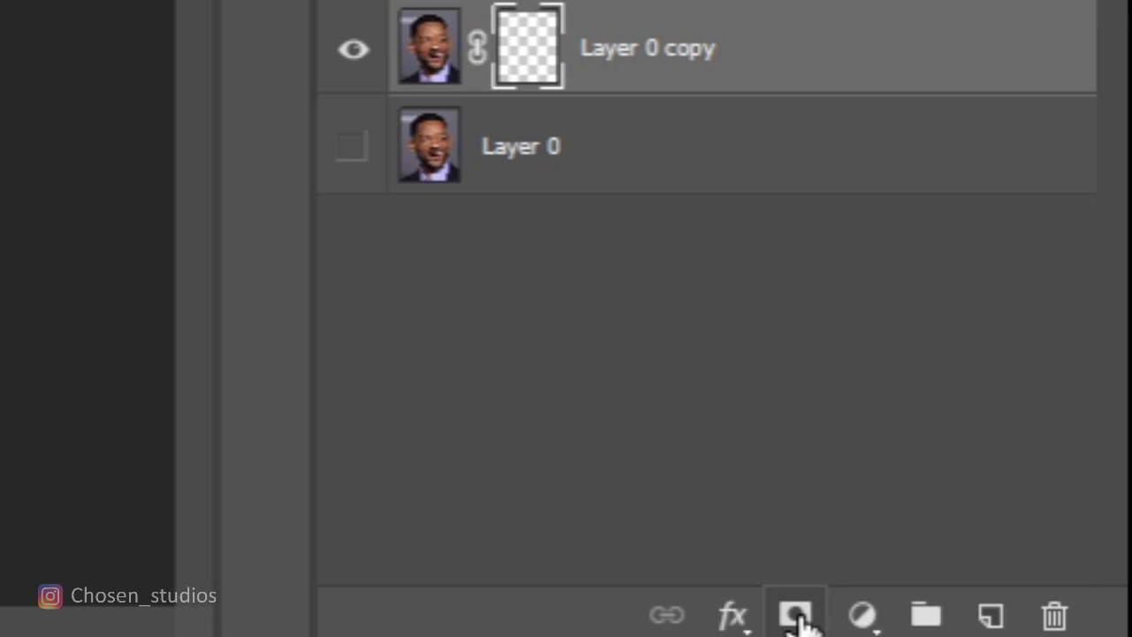
- Open Select and Mask for the Layer 0 copy mask and set the edge detection radius to 1 px with Smart Radius enabled
{"action": "right_click", "coordinate": [520, 51]}
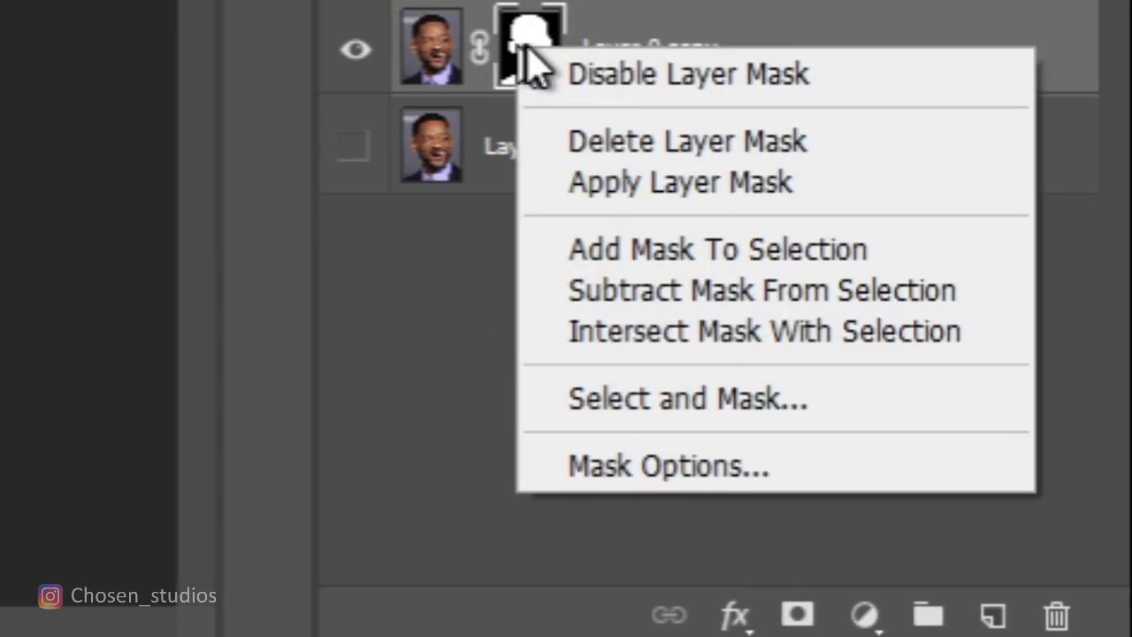
{"action": "left_click", "coordinate": [603, 398]}
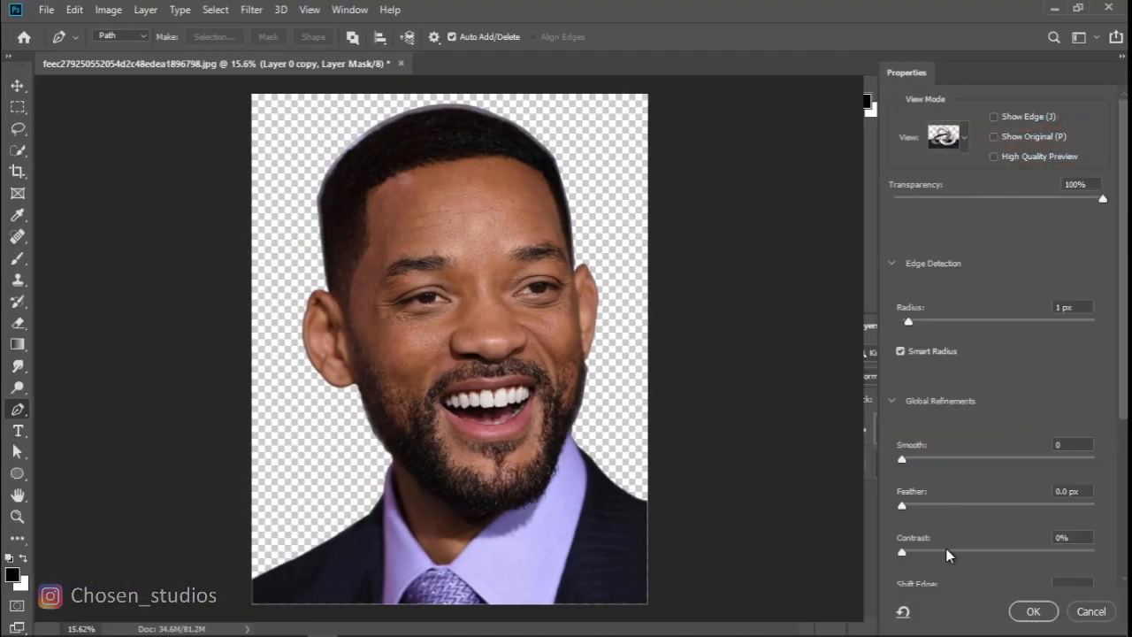
{"action": "left_click_drag", "start_coordinate": [908, 321], "coordinate": [902, 321]}
{"action": "left_click", "coordinate": [903, 351]}
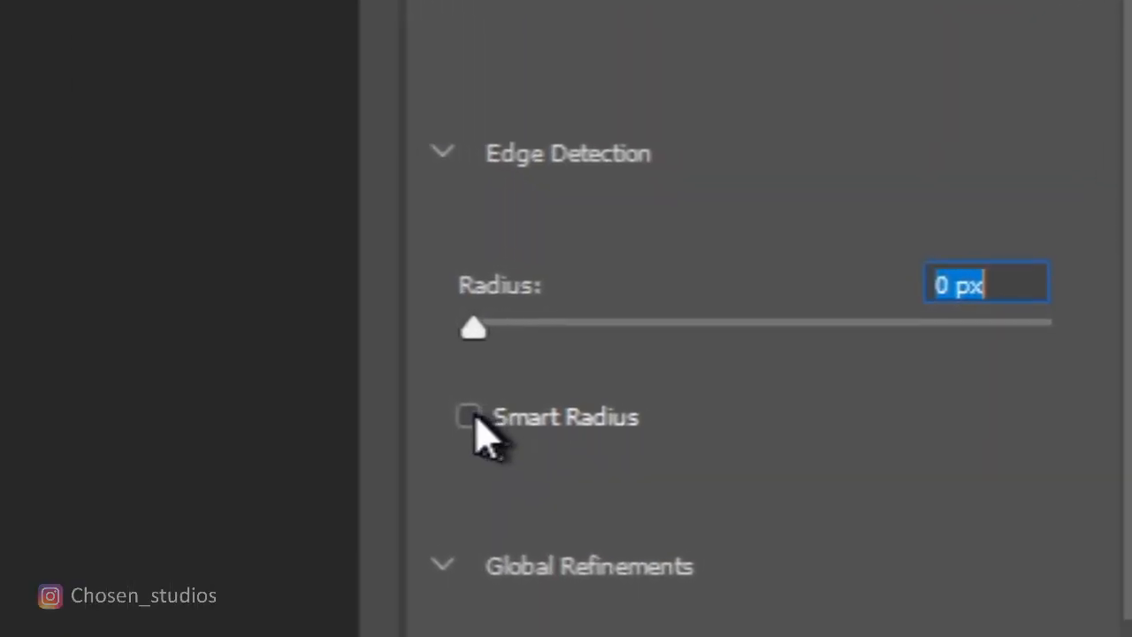
{"action": "left_click", "coordinate": [468, 416]}
{"action": "left_click_drag", "start_coordinate": [498, 321], "coordinate": [506, 326]}
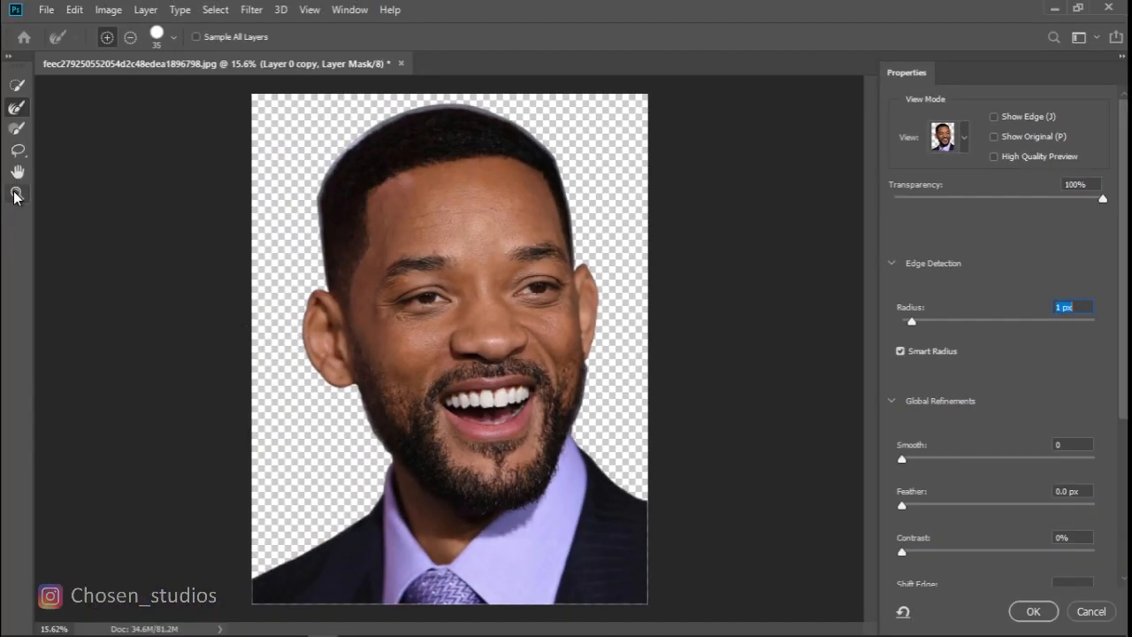
- Enable High Quality Preview and refine the mask along both sides of the beard with a 50-pixel Refine Edge Brush
{"action": "left_click", "coordinate": [17, 194]}
{"action": "left_click", "coordinate": [390, 439]}
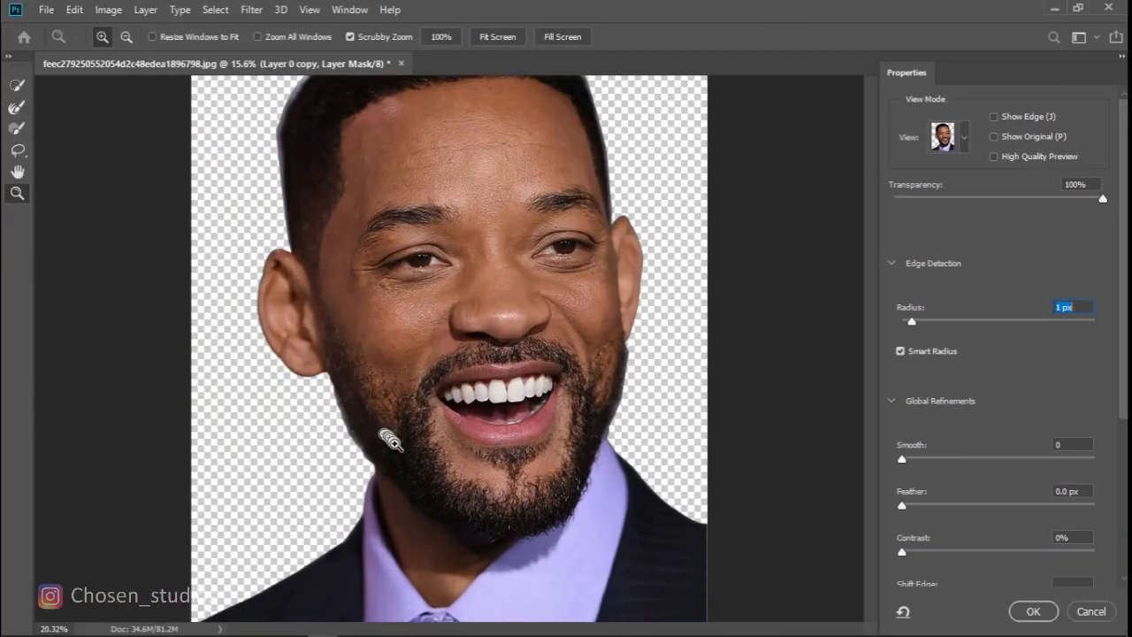
{"action": "left_click_drag", "start_coordinate": [390, 439], "coordinate": [424, 474]}
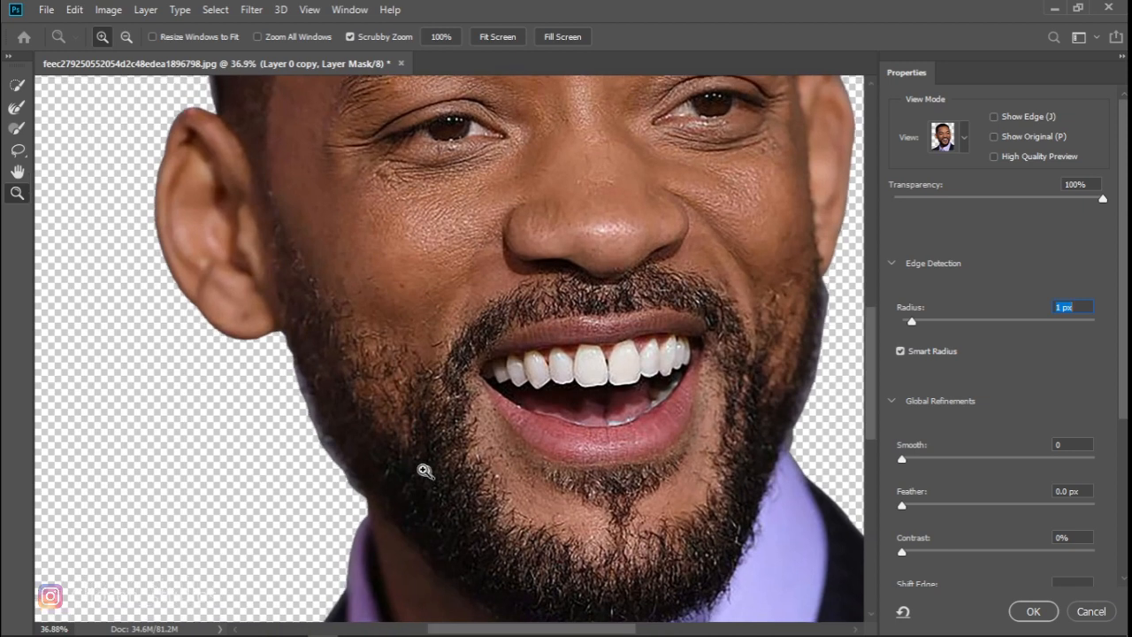
{"action": "left_click", "coordinate": [17, 106]}
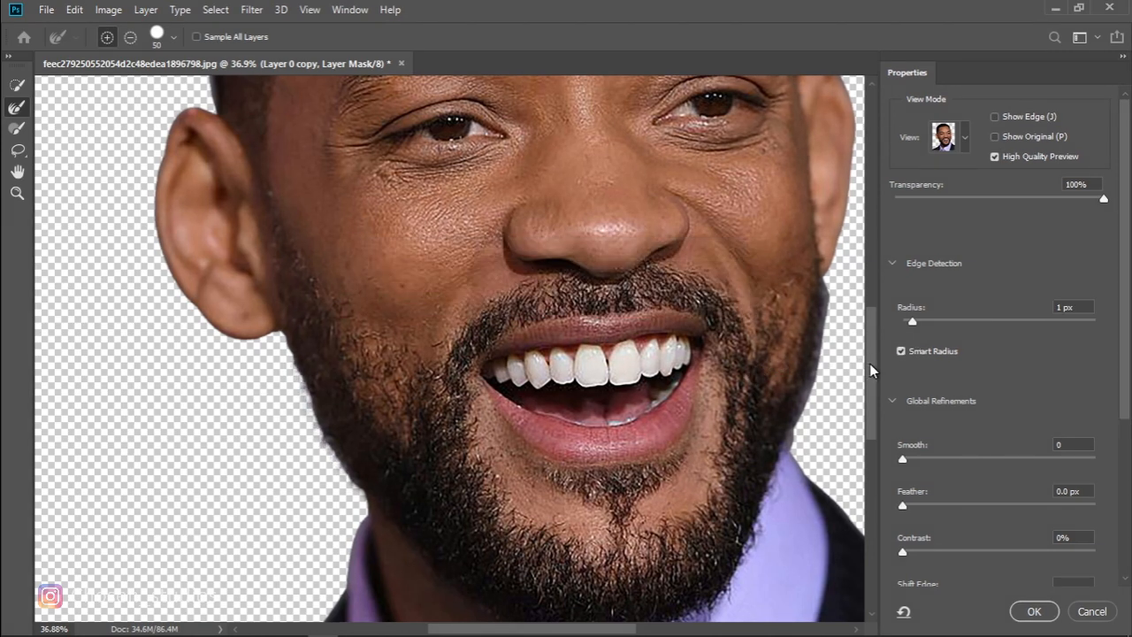
{"action": "scroll", "coordinate": [868, 359], "scroll_direction": "up", "scroll_amount": 3}
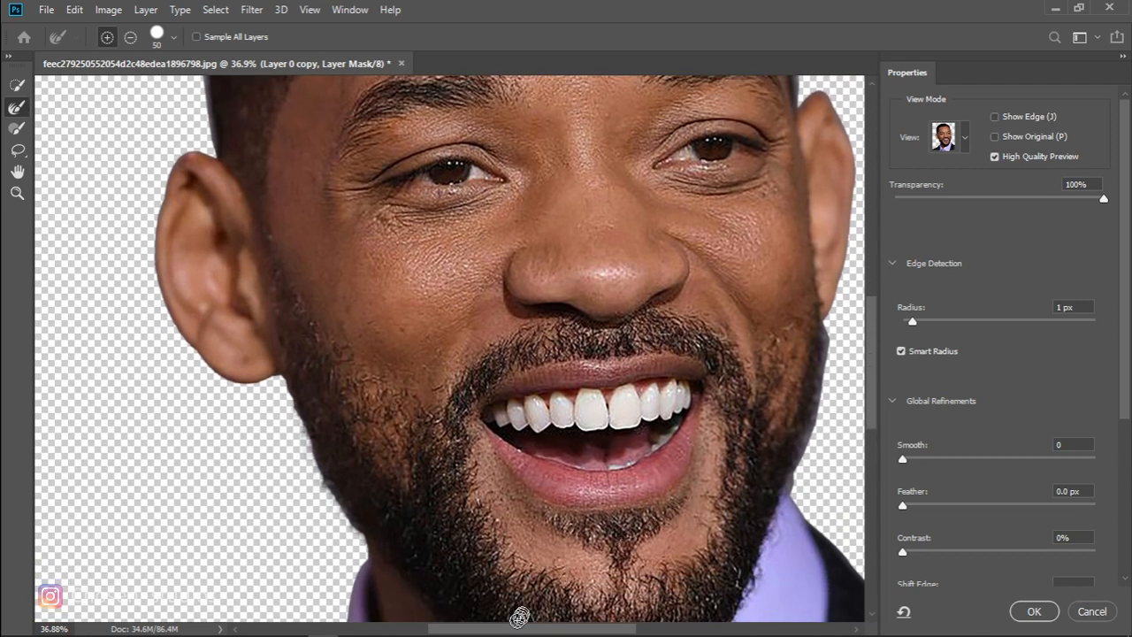
{"action": "left_click_drag", "start_coordinate": [519, 632], "coordinate": [550, 631]}
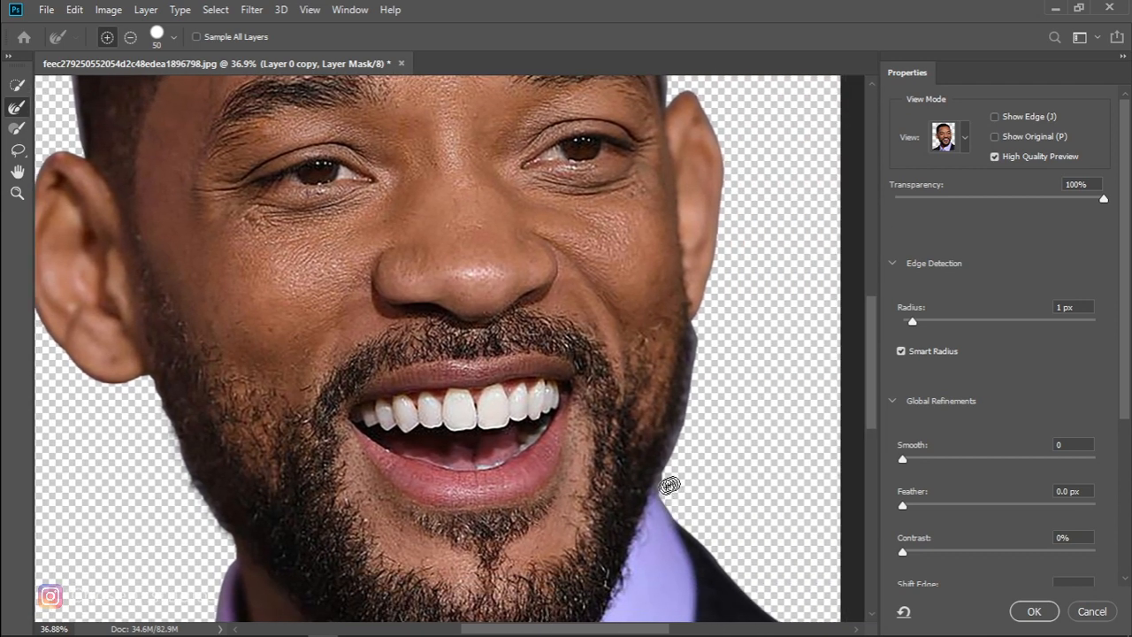
{"action": "left_click_drag", "start_coordinate": [664, 474], "coordinate": [674, 454]}
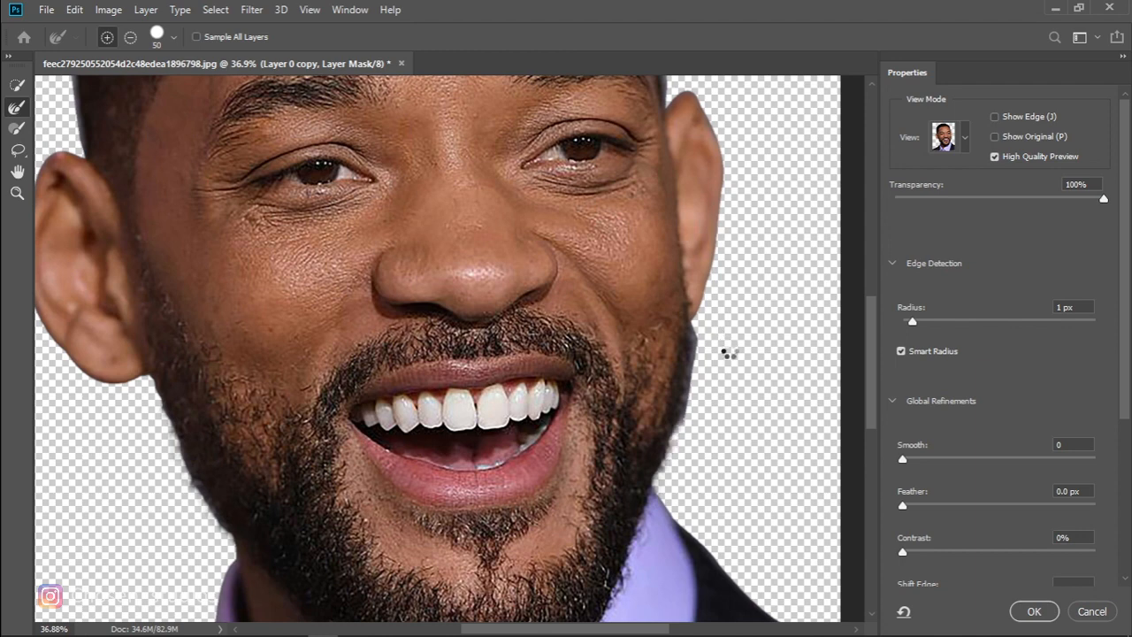
- Refine the mask edge around the hair with a 45-pixel Refine Edge Brush and fit the whole portrait in view
{"action": "left_click_drag", "start_coordinate": [533, 629], "coordinate": [504, 627]}
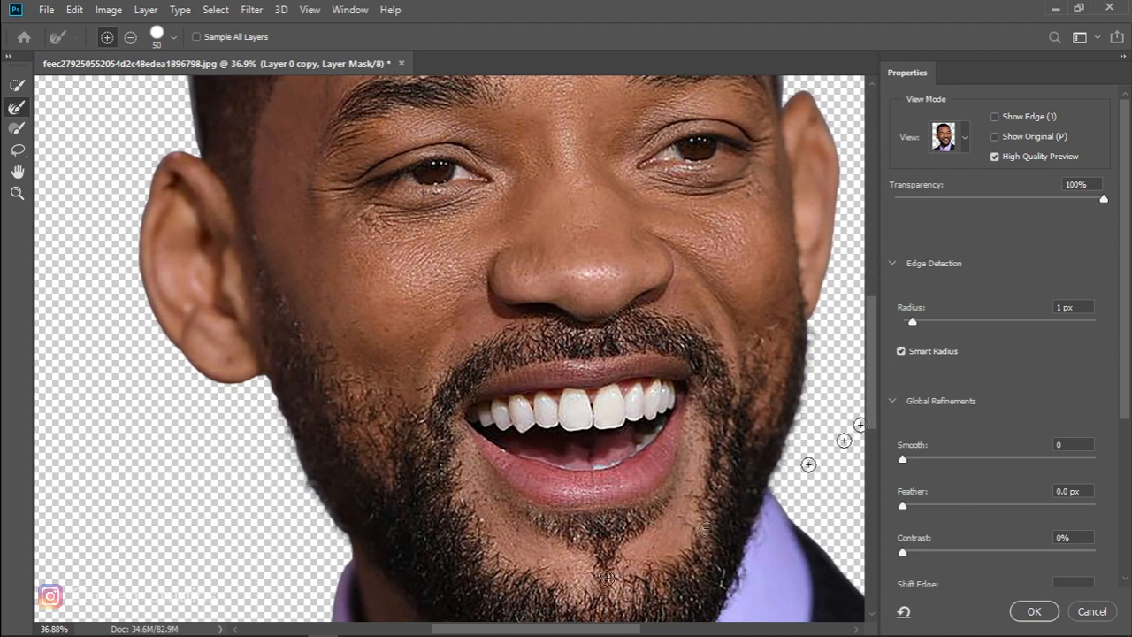
{"action": "left_click_drag", "start_coordinate": [870, 409], "coordinate": [860, 299]}
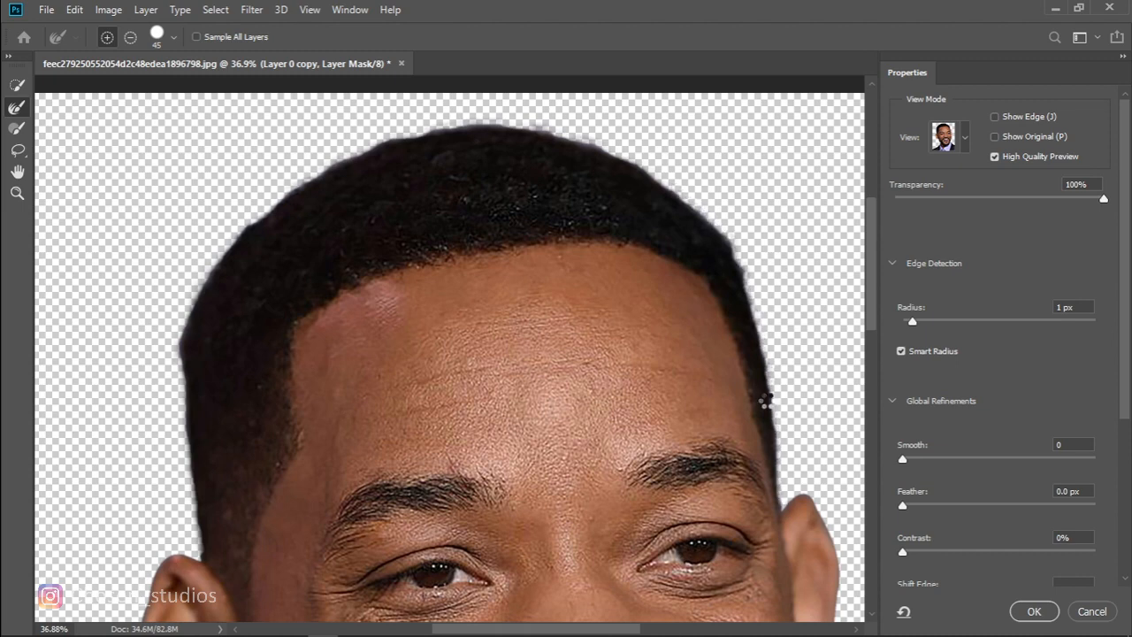
{"action": "key", "text": "ctrl+0"}
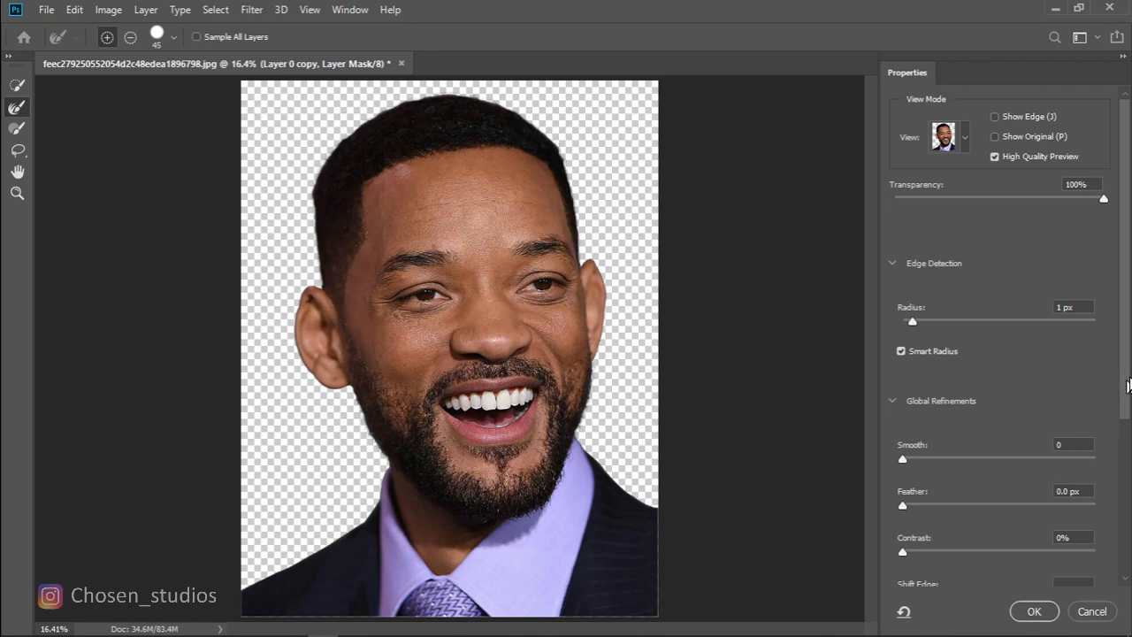
- Enable Decontaminate Colors and output the refined cutout as a new layer with a layer mask
{"action": "left_click_drag", "start_coordinate": [1123, 397], "coordinate": [1125, 560]}
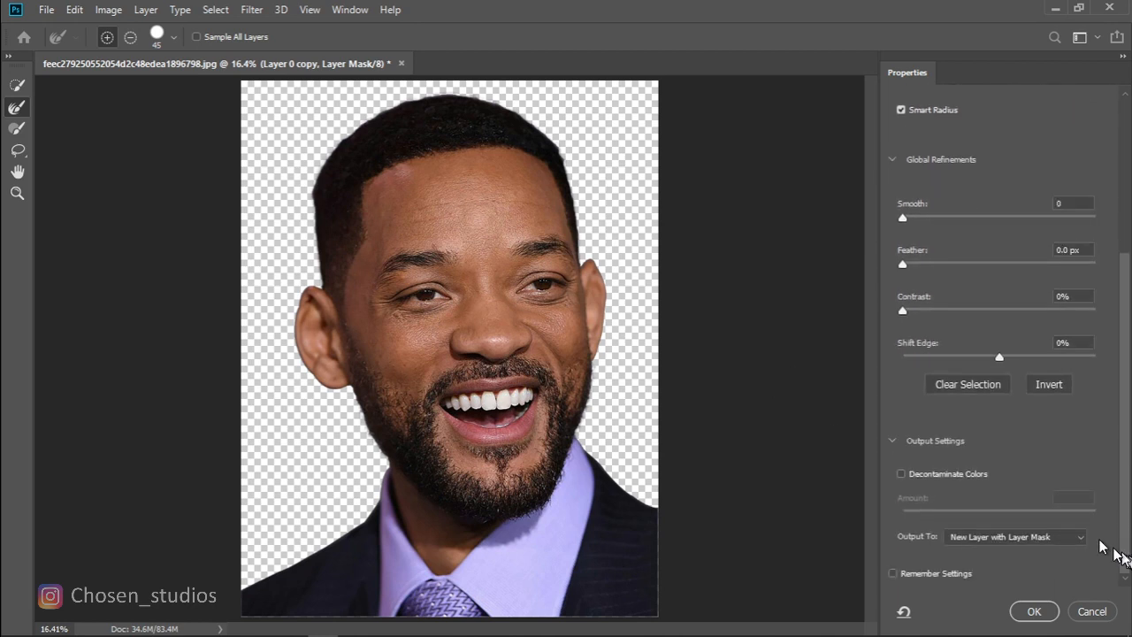
{"action": "left_click", "coordinate": [900, 472]}
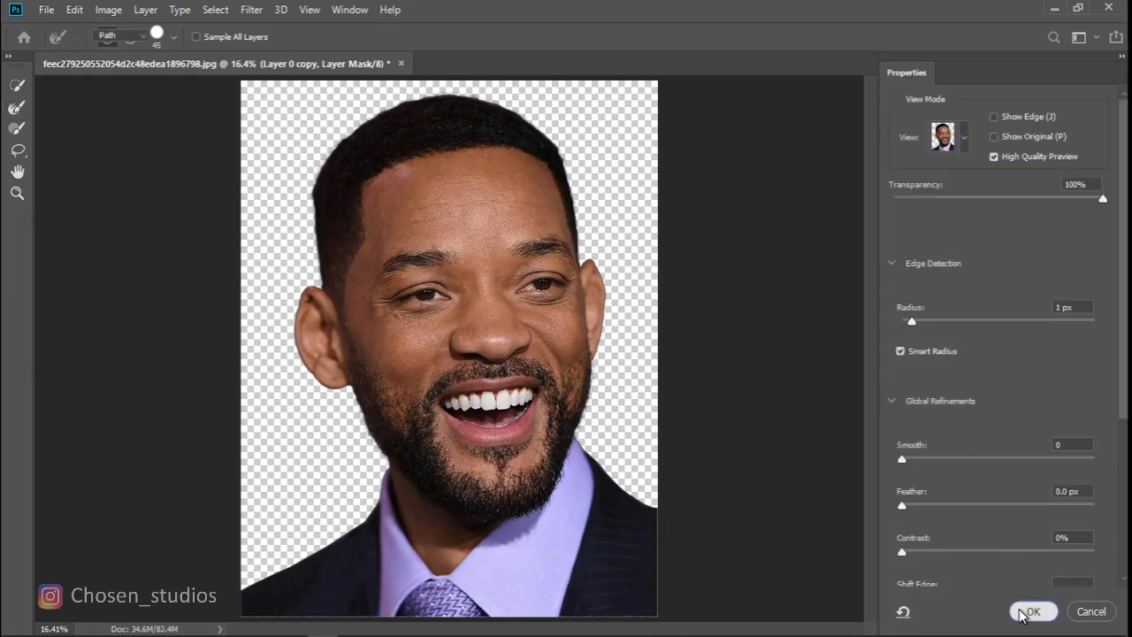
{"action": "left_click", "coordinate": [1029, 611]}
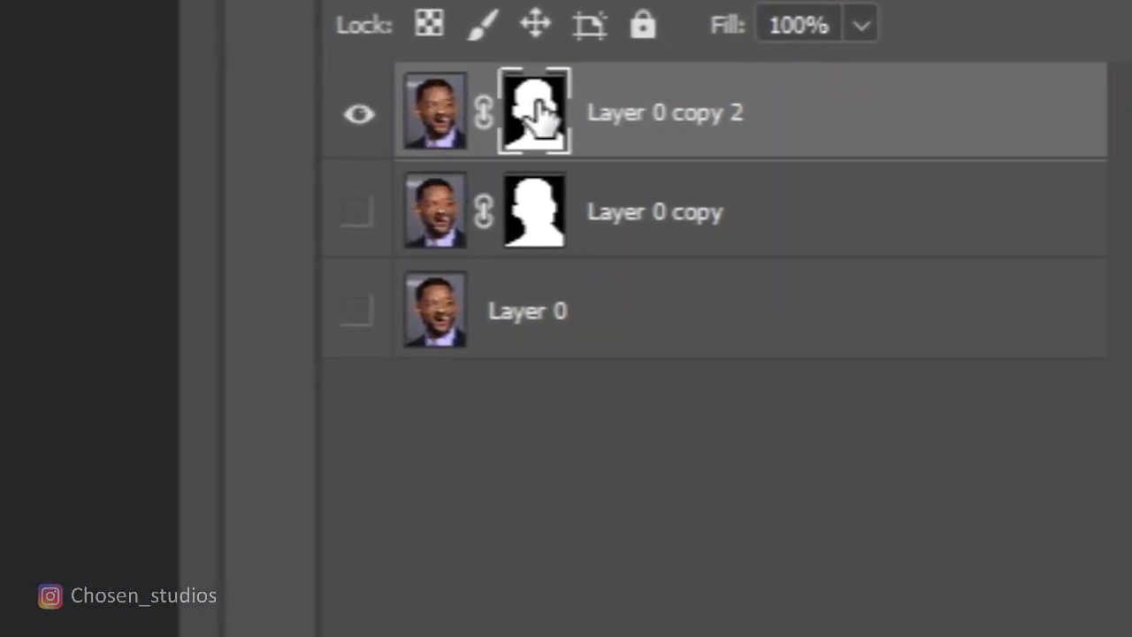
- Apply the layer mask of Layer 0 copy 2 and delete the Layer 0 copy layer
{"action": "right_click", "coordinate": [541, 113]}
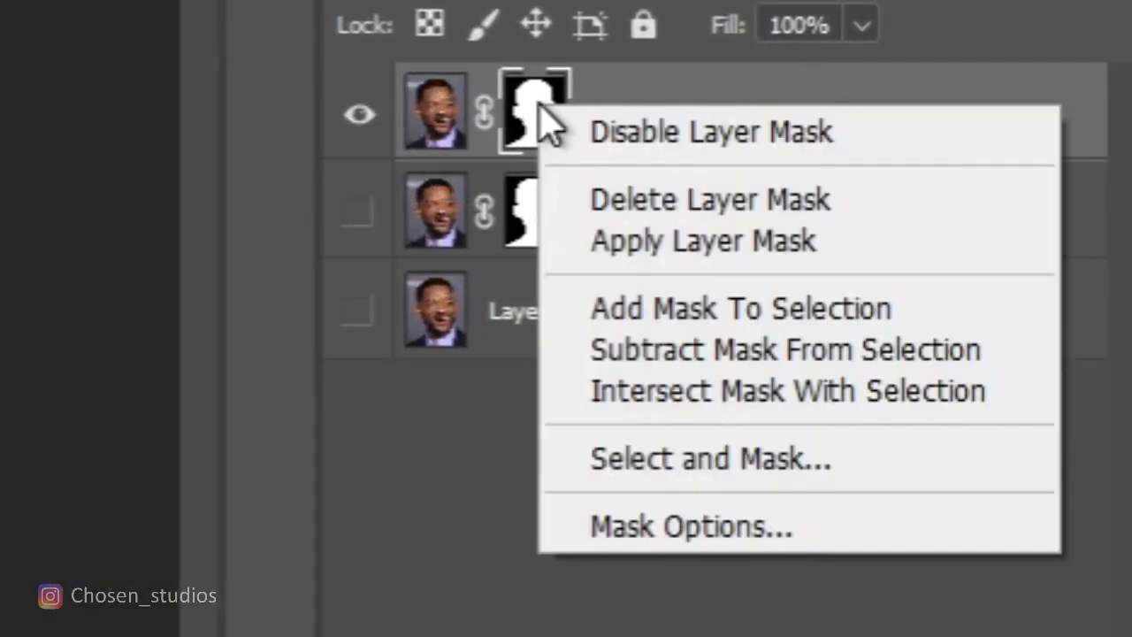
{"action": "left_click", "coordinate": [581, 243]}
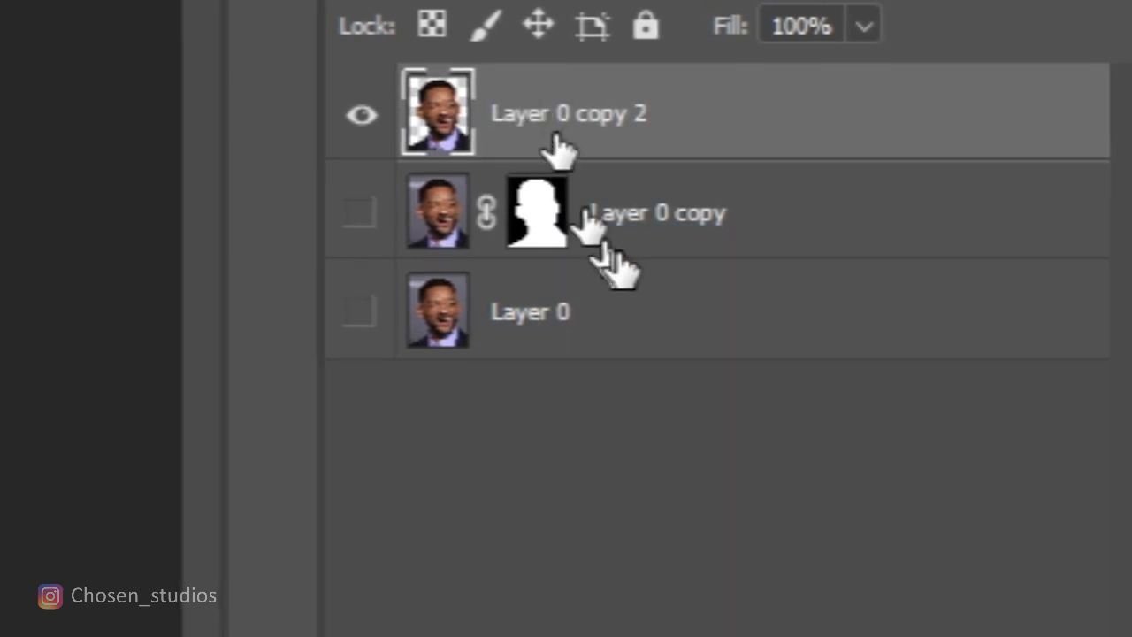
{"action": "left_click", "coordinate": [619, 232]}
{"action": "key", "text": "Delete"}
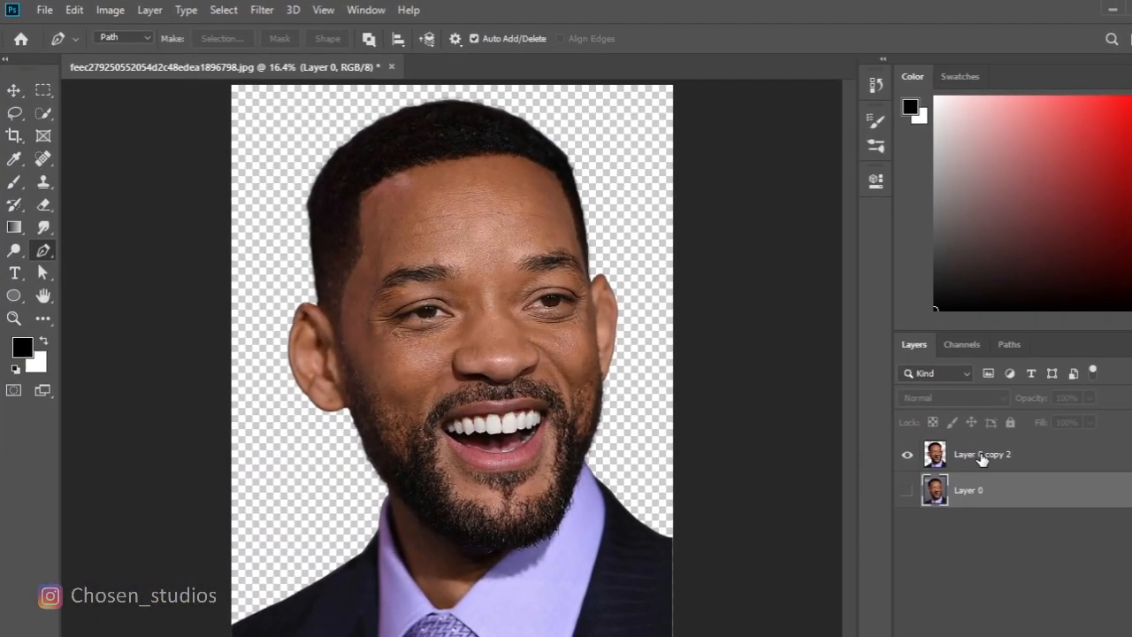
- Apply Shadows/Highlights to Layer 0 copy 2 with shadows at 7% and highlights at 19%
{"action": "left_click", "coordinate": [930, 432]}
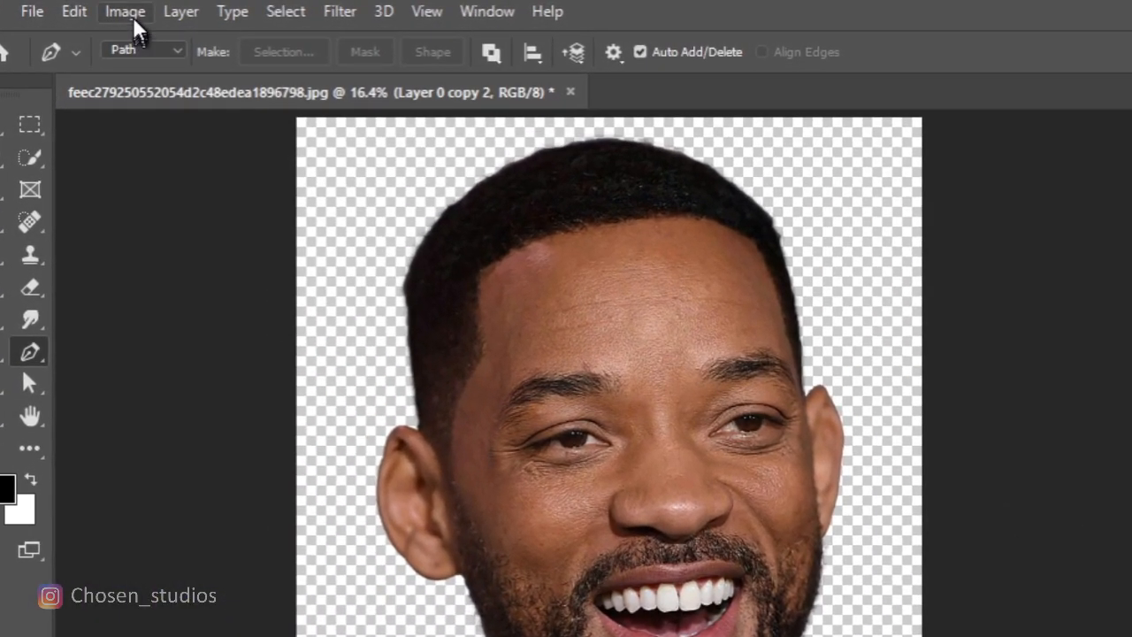
{"action": "left_click", "coordinate": [120, 11]}
{"action": "mouse_move", "coordinate": [160, 73]}
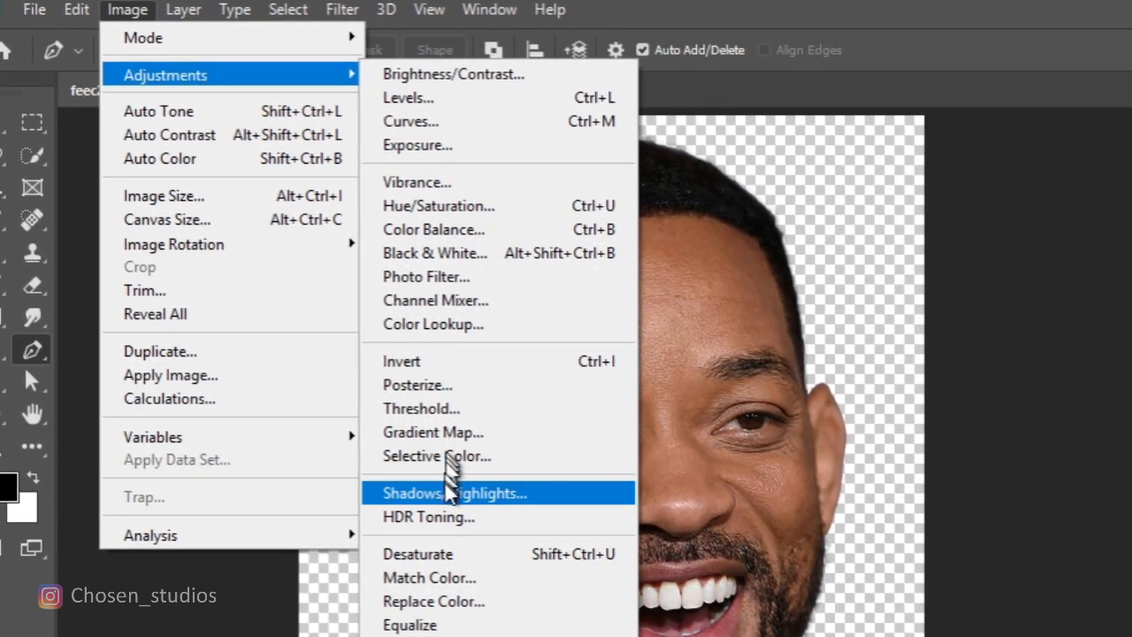
{"action": "left_click", "coordinate": [531, 502]}
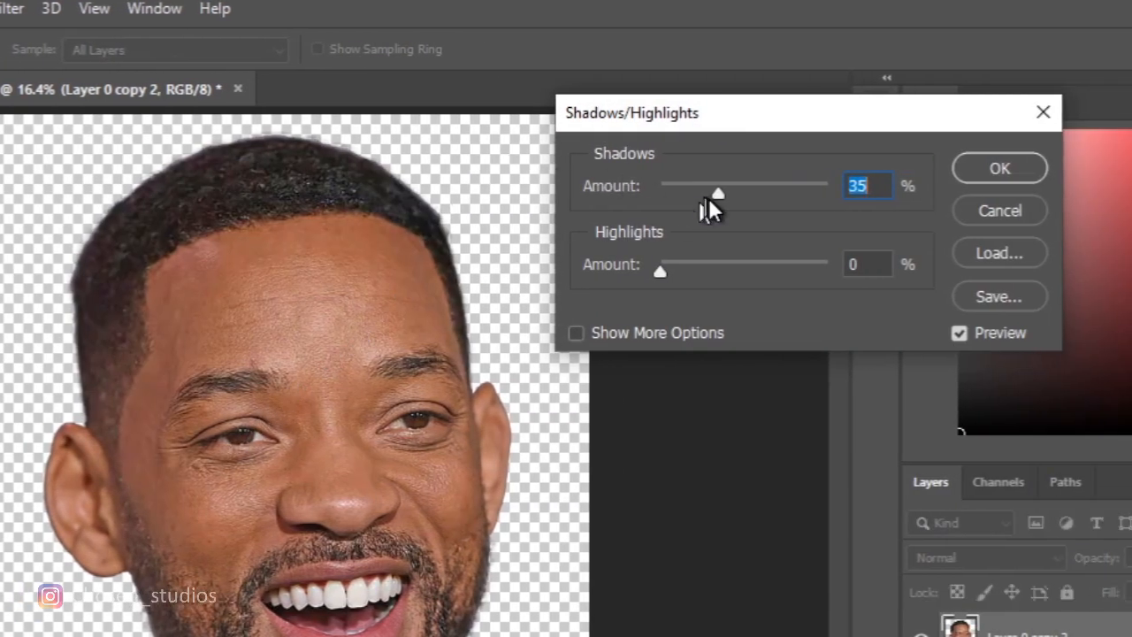
{"action": "left_click_drag", "start_coordinate": [716, 111], "coordinate": [603, 188]}
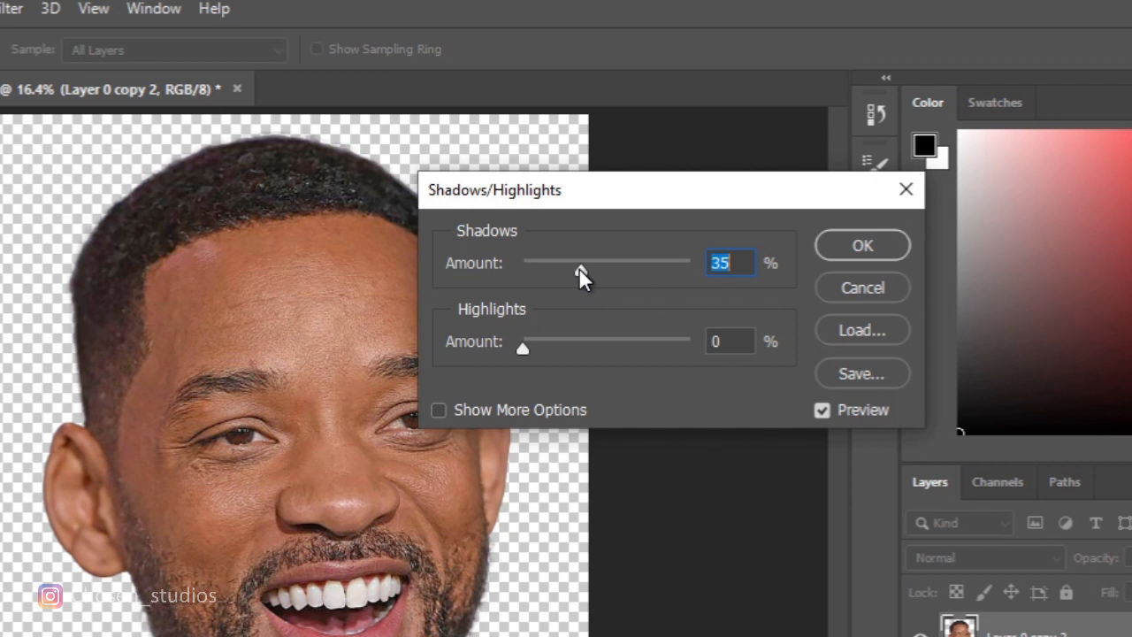
{"action": "left_click_drag", "start_coordinate": [578, 267], "coordinate": [533, 267]}
{"action": "left_click_drag", "start_coordinate": [519, 349], "coordinate": [554, 349]}
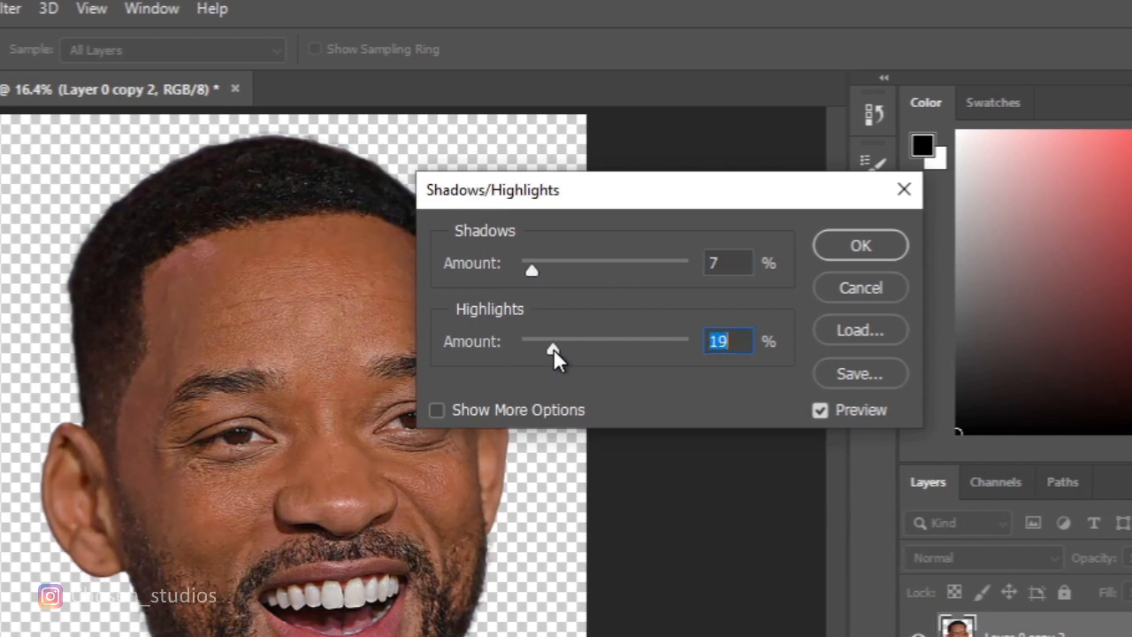
{"action": "left_click", "coordinate": [824, 245]}
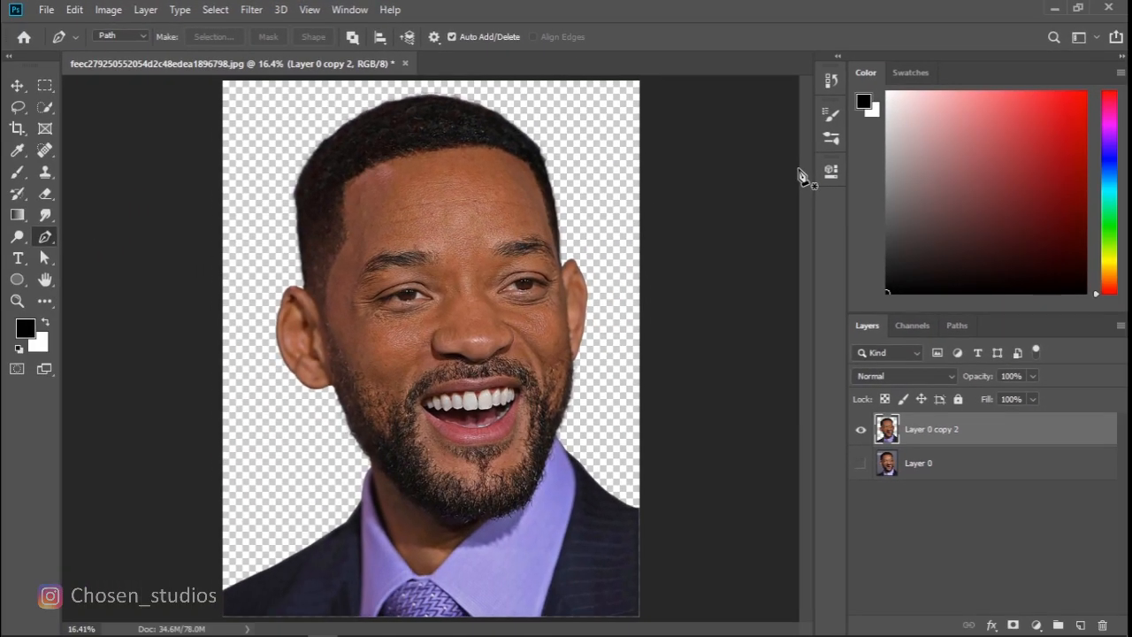
- Compare the adjusted cutout with the original photo by toggling the visibility of Layer 0 and Layer 0 copy 2
{"action": "left_click", "coordinate": [18, 86]}
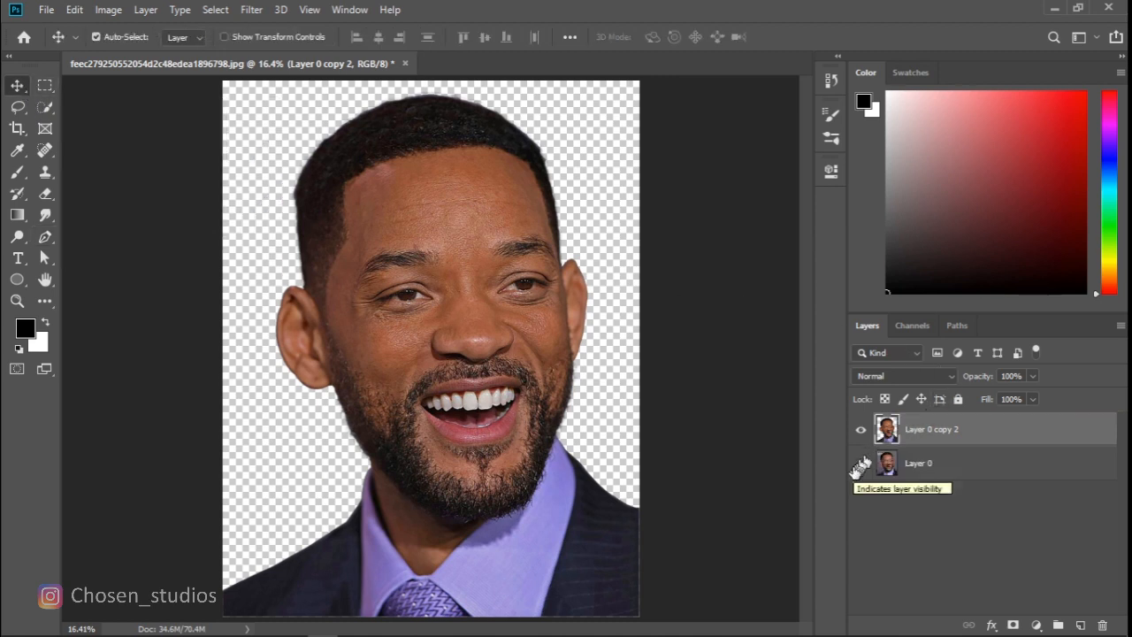
{"action": "left_click", "coordinate": [861, 465]}
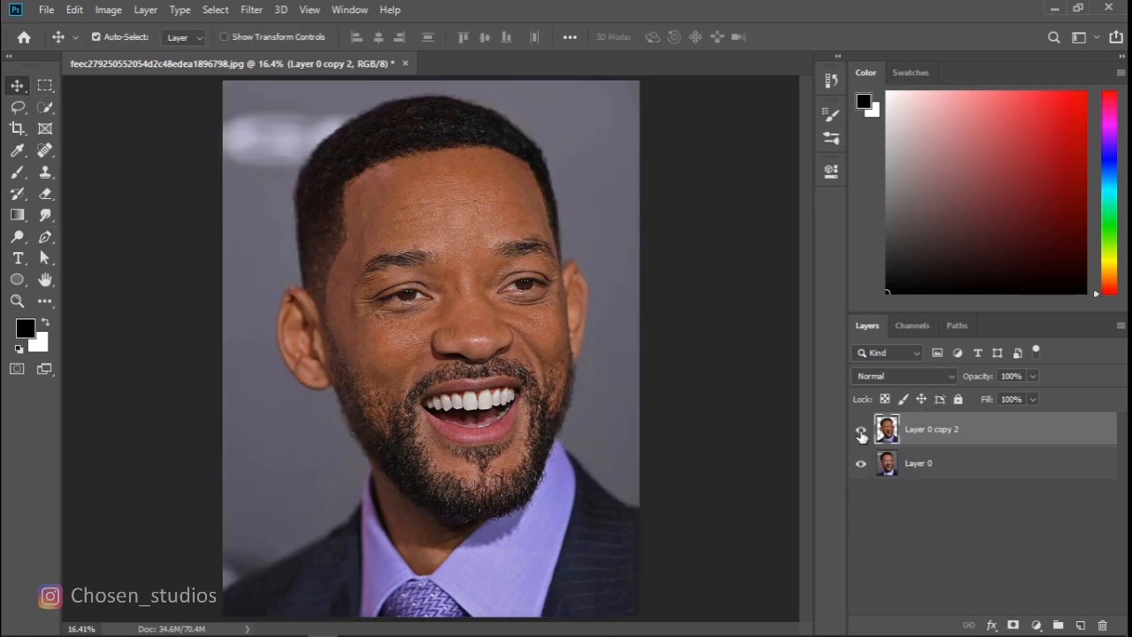
{"action": "left_click", "coordinate": [860, 431]}
{"action": "left_click", "coordinate": [861, 432]}
{"action": "left_click", "coordinate": [862, 466]}
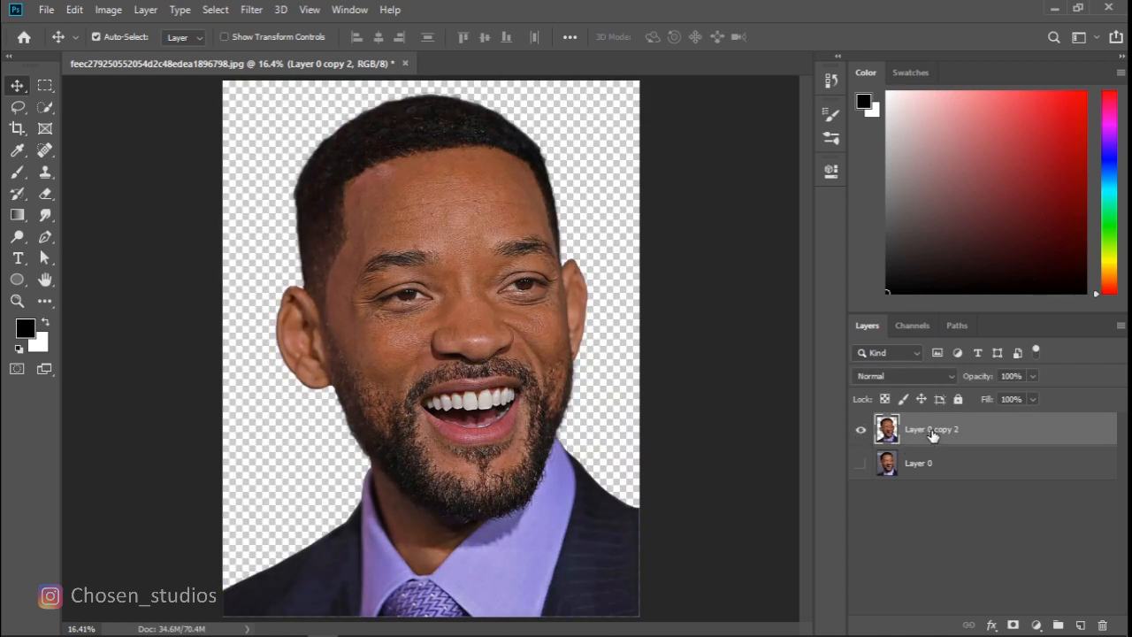
- Duplicate Layer 0 copy 2 and set the duplicate's blending mode to Vivid Light
{"action": "key", "text": "ctrl+j"}
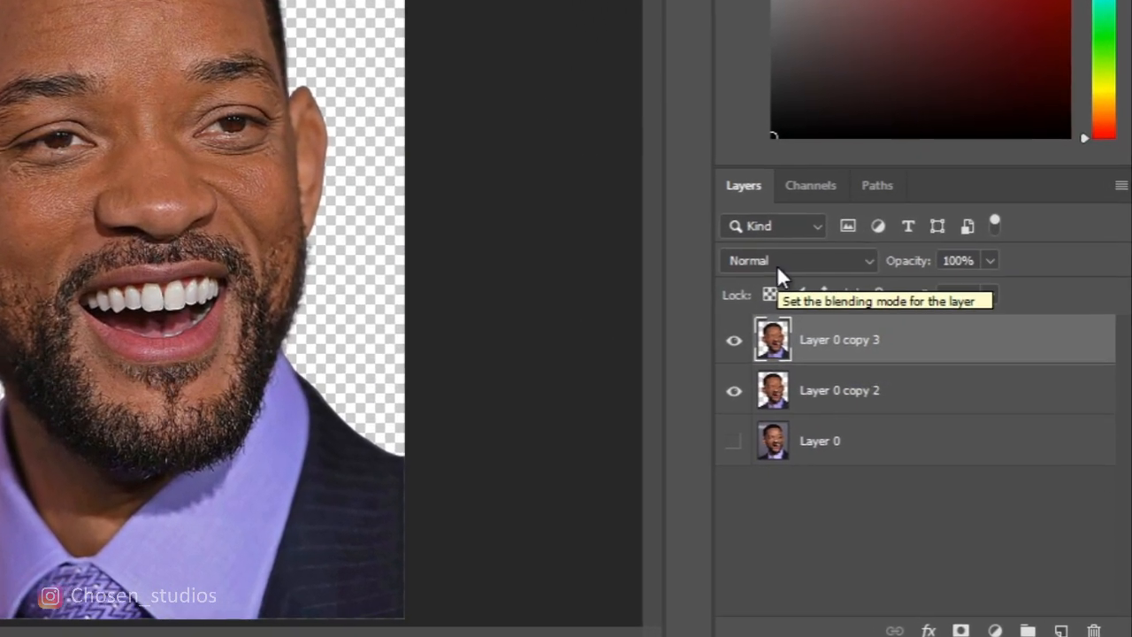
{"action": "left_click", "coordinate": [774, 258]}
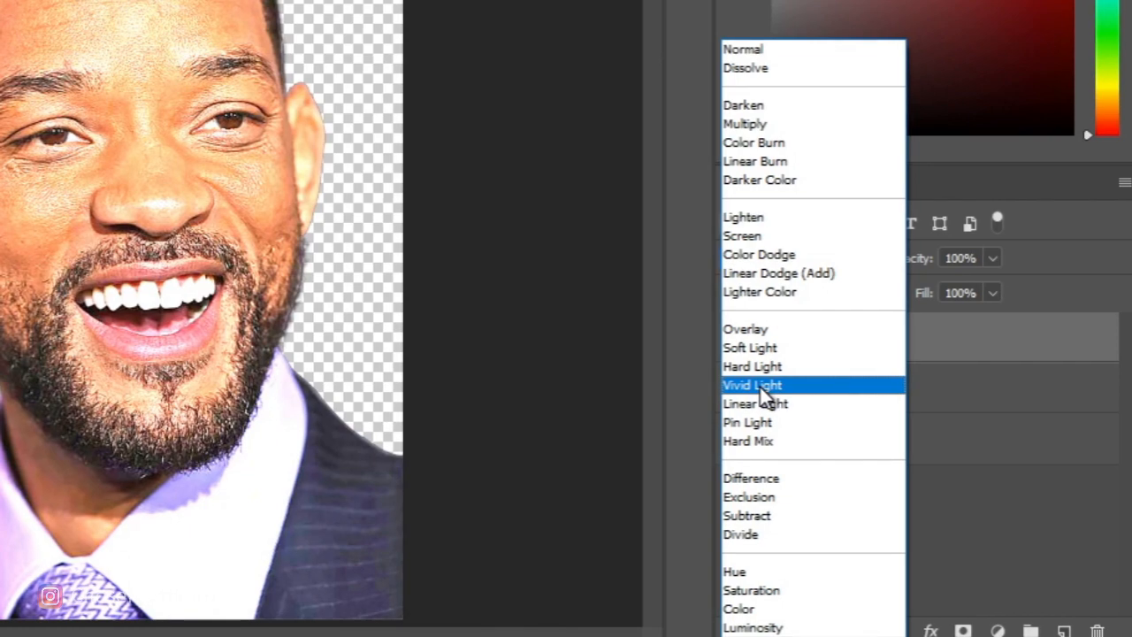
{"action": "left_click", "coordinate": [761, 386]}
- Apply a High Pass filter with a 2.0-pixel radius to the Vivid Light layer and merge it down into Layer 0 copy 2
{"action": "left_click", "coordinate": [161, 11]}
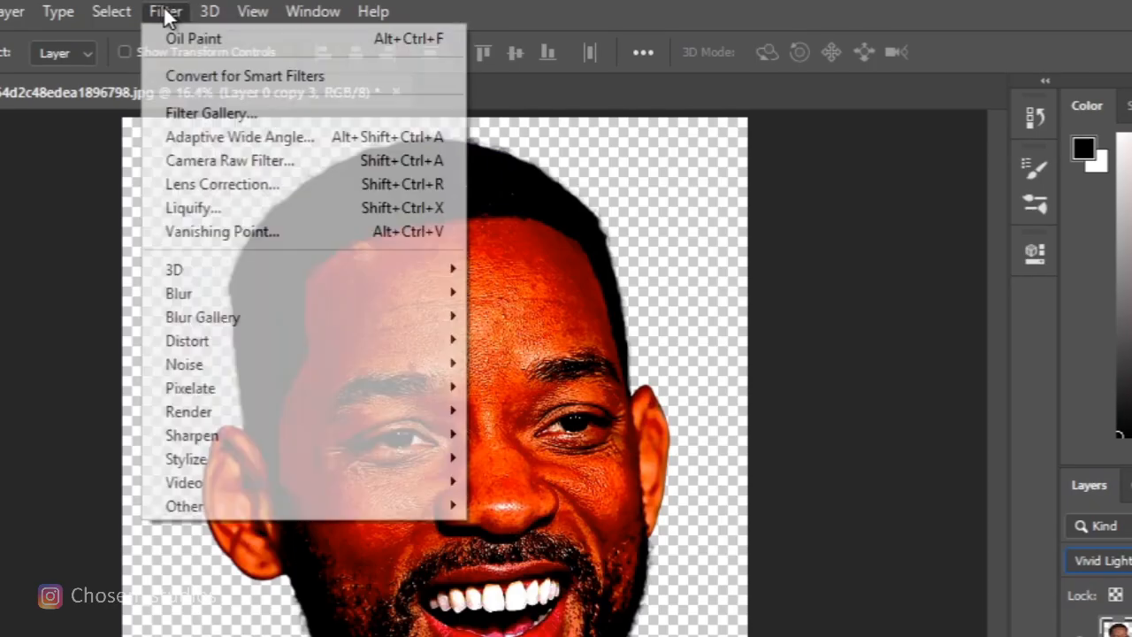
{"action": "mouse_move", "coordinate": [389, 505]}
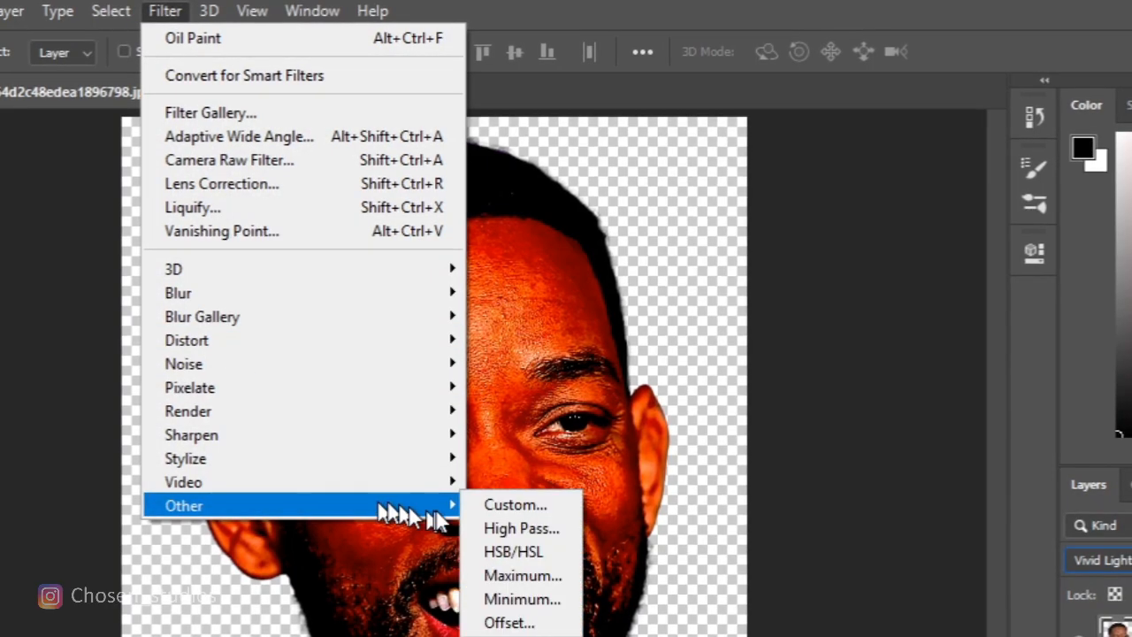
{"action": "left_click", "coordinate": [508, 525]}
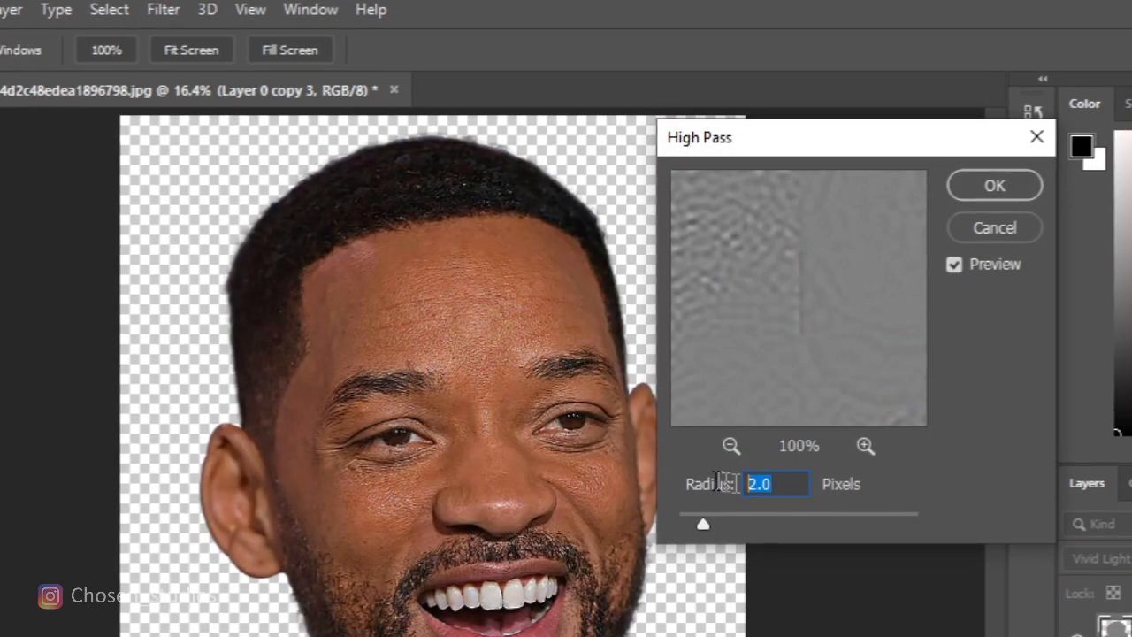
{"action": "left_click", "coordinate": [978, 180]}
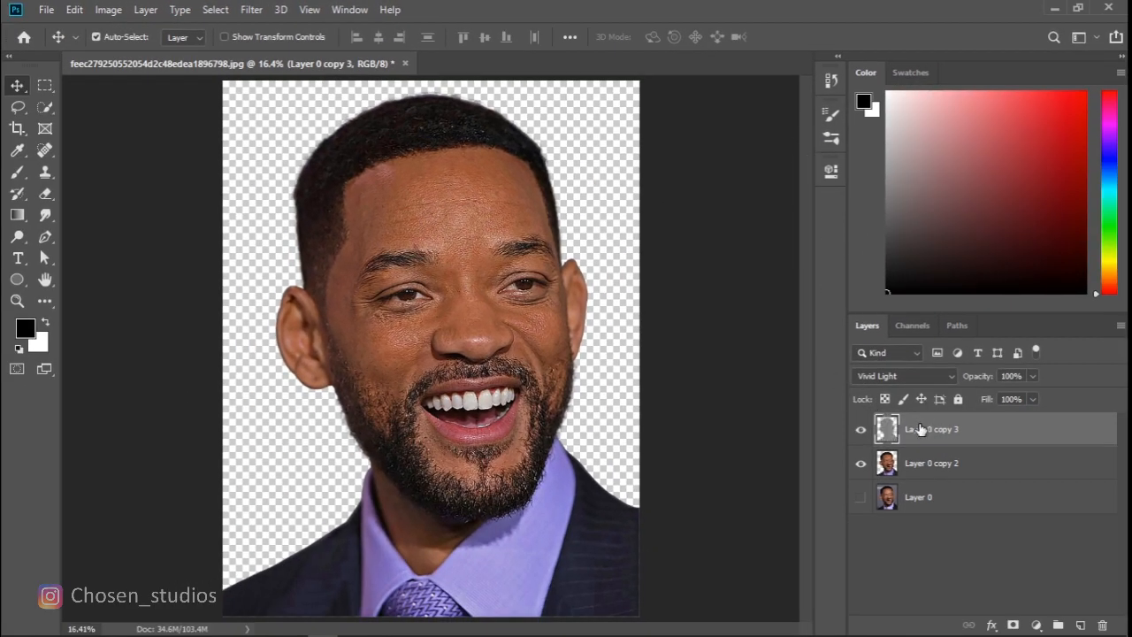
{"action": "key", "text": "ctrl+e"}
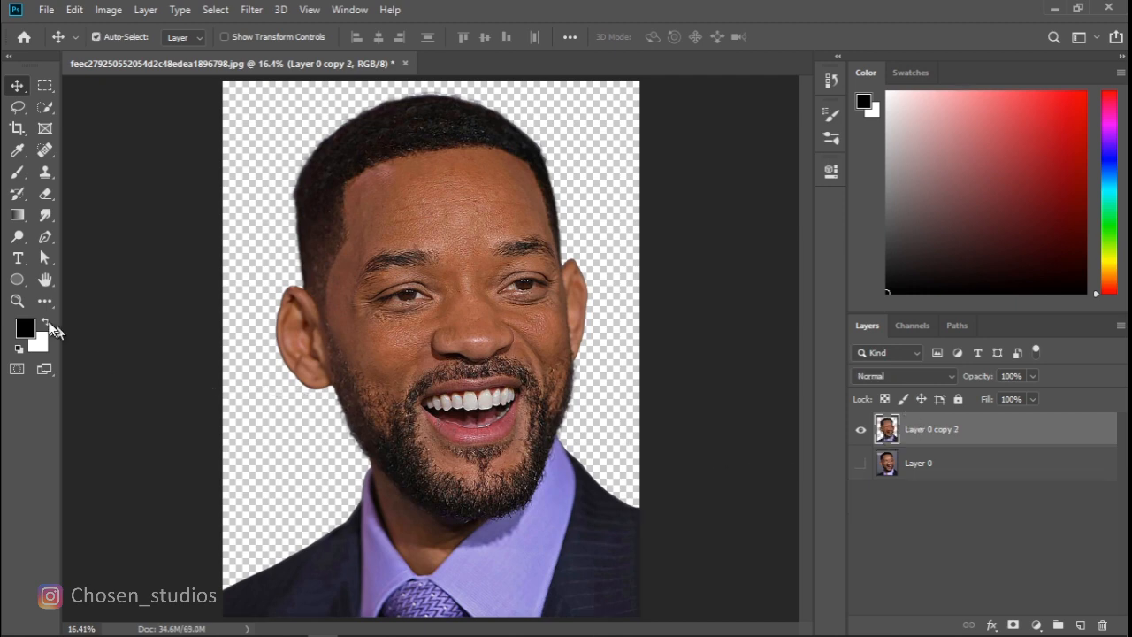
- Start a Pen tool path just above the ear on the portrait's left side and trace around the sideburn's lower end
{"action": "left_click", "coordinate": [17, 301]}
{"action": "left_click_drag", "start_coordinate": [374, 486], "coordinate": [495, 451]}
{"action": "left_click_drag", "start_coordinate": [802, 375], "coordinate": [796, 286]}
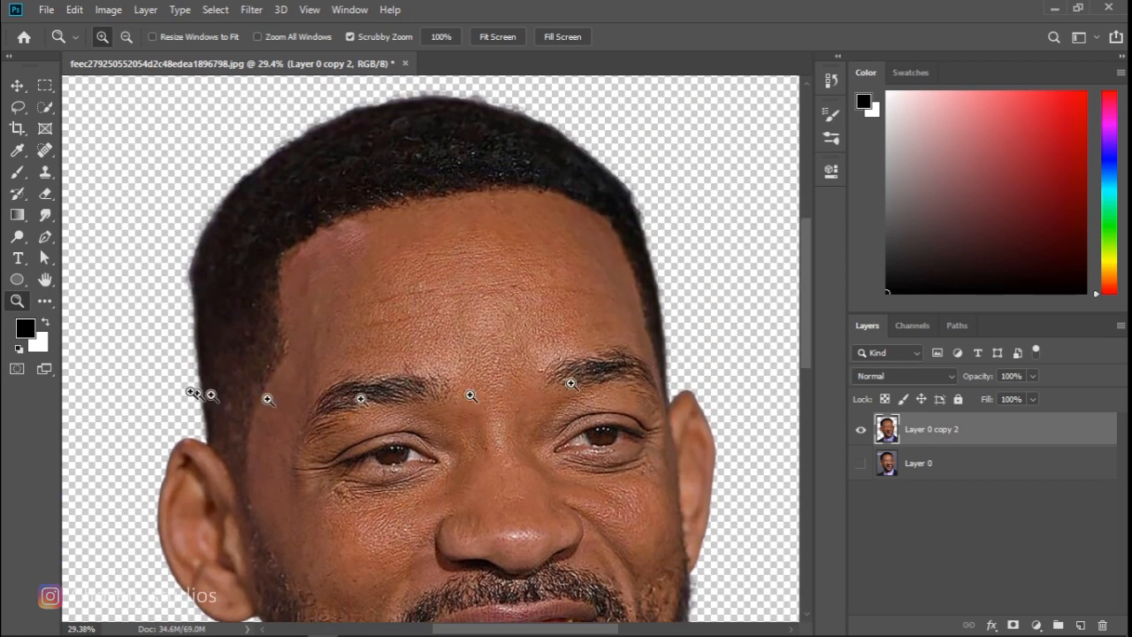
{"action": "left_click", "coordinate": [44, 238]}
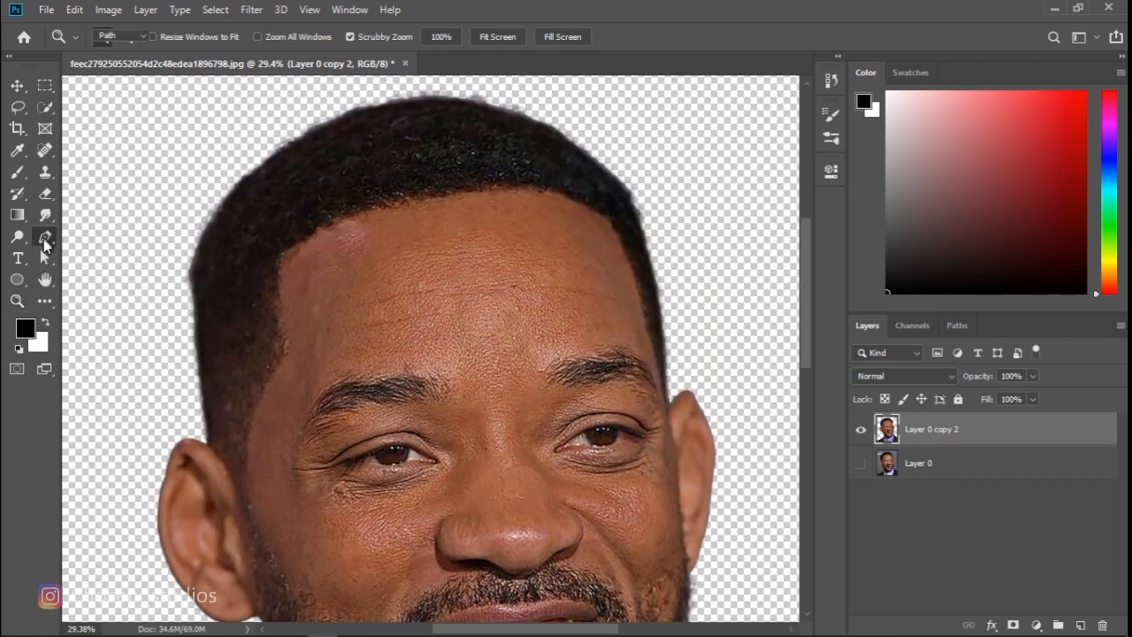
{"action": "left_click", "coordinate": [188, 421]}
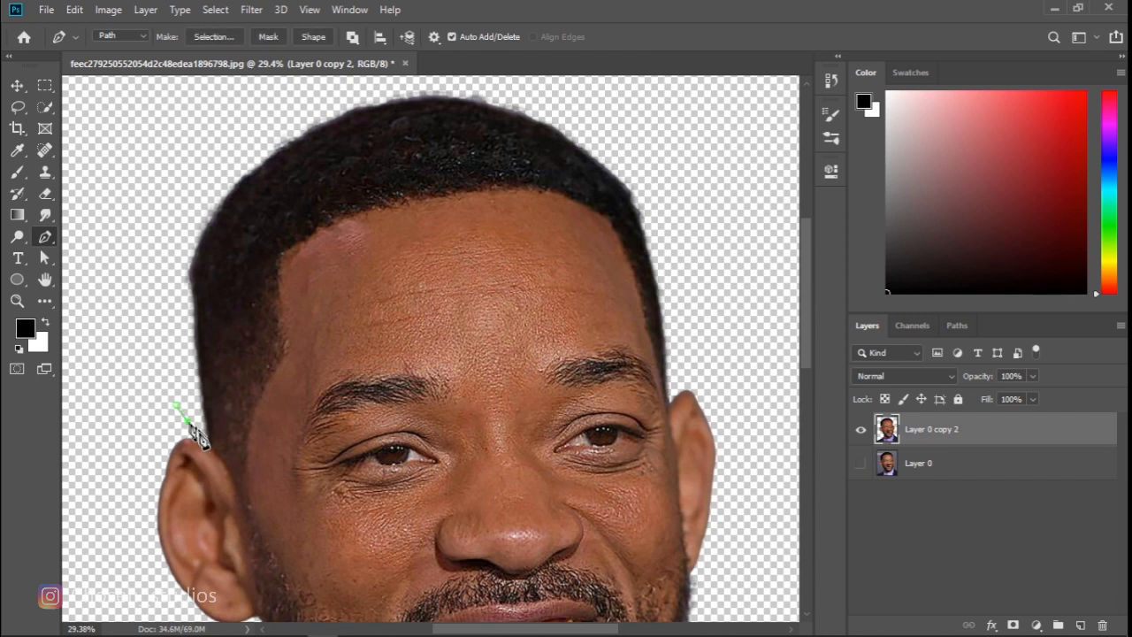
{"action": "left_click", "coordinate": [205, 442]}
{"action": "left_click", "coordinate": [250, 458]}
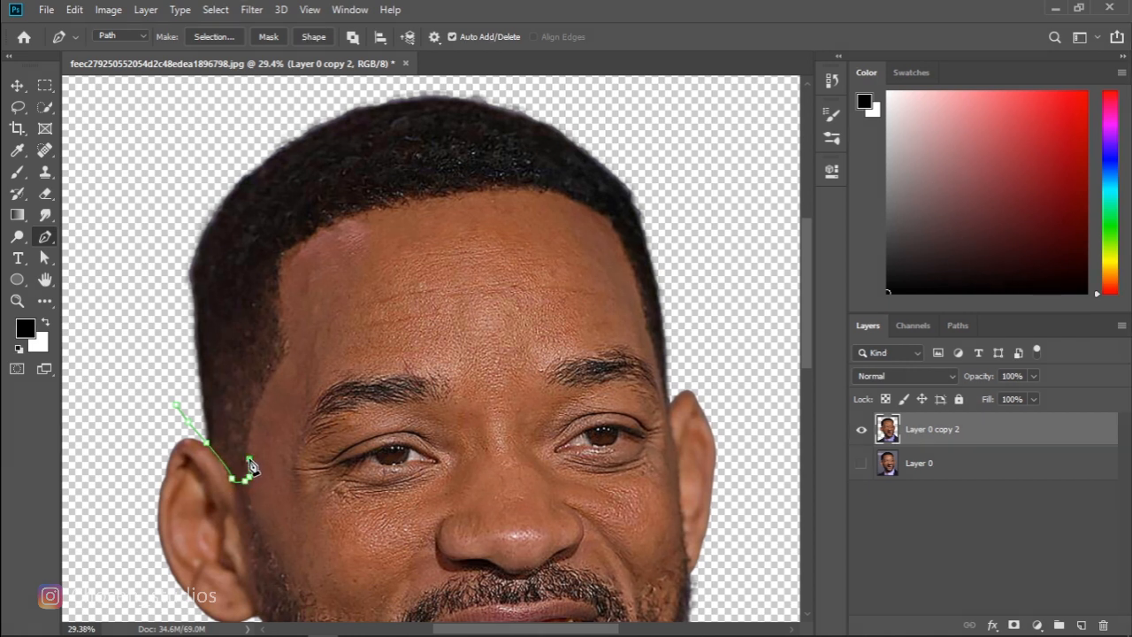
- Continue the path up the sideburn and temple hairline to the left corner of the forehead
{"action": "left_click_drag", "start_coordinate": [270, 387], "coordinate": [289, 358]}
{"action": "left_click", "coordinate": [269, 387], "text": "alt"}
{"action": "left_click", "coordinate": [275, 375]}
{"action": "left_click", "coordinate": [290, 355]}
{"action": "left_click", "coordinate": [290, 343]}
{"action": "left_click", "coordinate": [288, 321]}
{"action": "left_click", "coordinate": [284, 293]}
{"action": "left_click", "coordinate": [283, 276]}
{"action": "left_click", "coordinate": [286, 262]}
{"action": "left_click", "coordinate": [307, 247]}
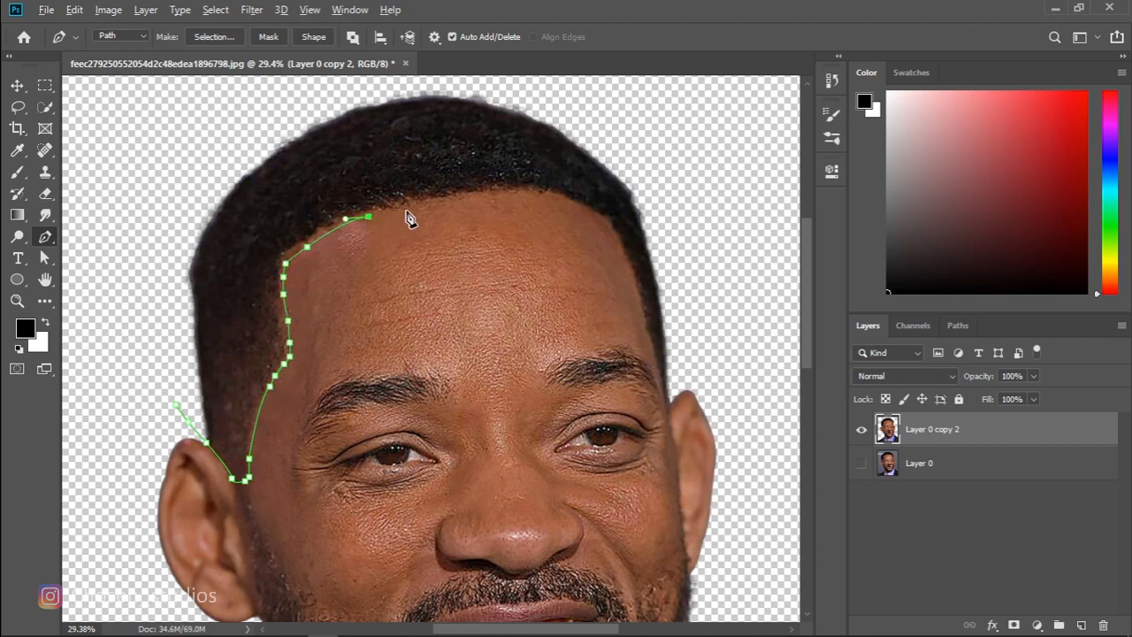
- Extend the path along the forehead hairline and around the hairline corner at the opposite temple
{"action": "left_click", "coordinate": [470, 194]}
{"action": "left_click", "coordinate": [494, 193]}
{"action": "left_click", "coordinate": [530, 194]}
{"action": "left_click", "coordinate": [559, 198]}
{"action": "left_click", "coordinate": [587, 210]}
{"action": "left_click", "coordinate": [601, 219]}
{"action": "left_click", "coordinate": [612, 235]}
{"action": "left_click", "coordinate": [624, 261]}
{"action": "left_click", "coordinate": [633, 279]}
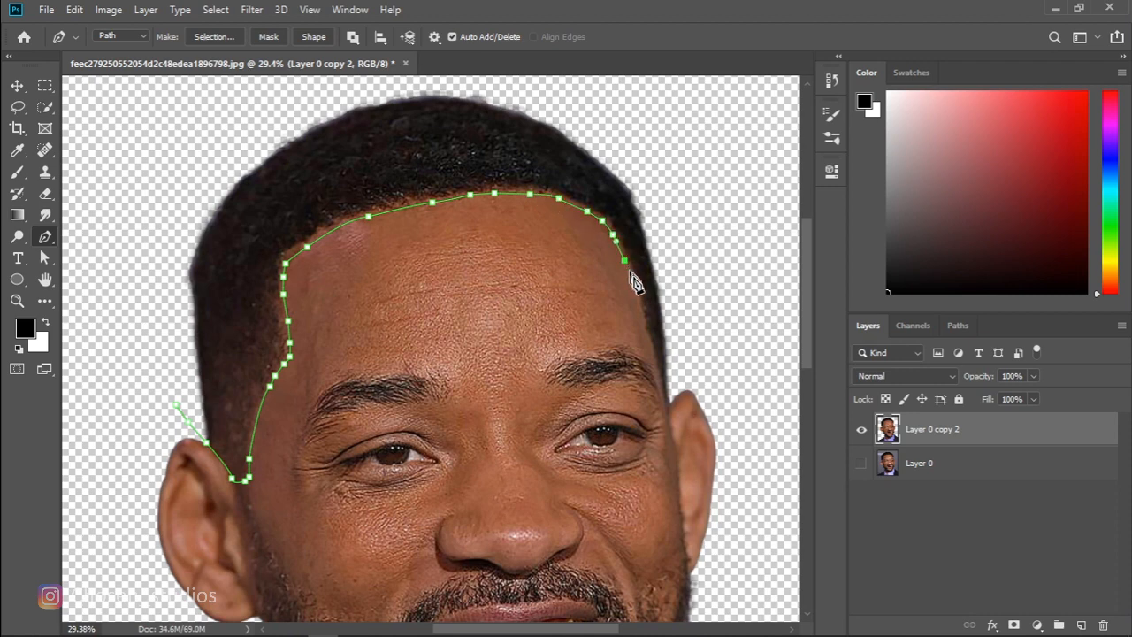
- Trace the path down the temple hairline to the top of the ear on the portrait's right side
{"action": "left_click", "coordinate": [634, 290]}
{"action": "left_click", "coordinate": [638, 303]}
{"action": "left_click", "coordinate": [639, 315]}
{"action": "left_click", "coordinate": [647, 337]}
{"action": "left_click", "coordinate": [653, 360]}
{"action": "left_click", "coordinate": [659, 384]}
{"action": "left_click", "coordinate": [665, 408]}
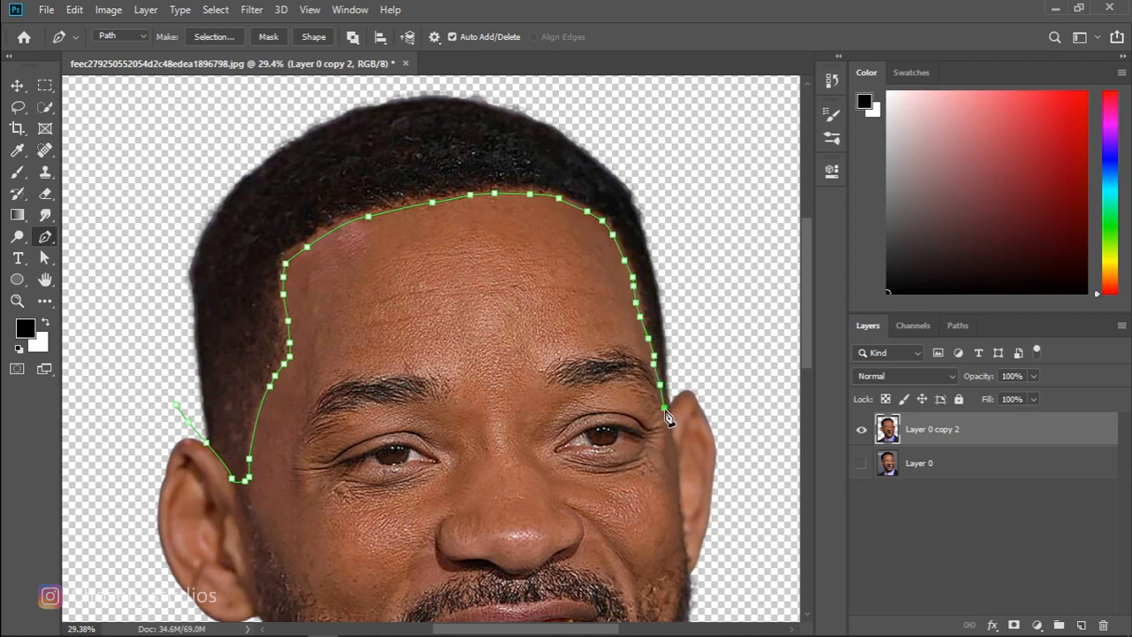
- Close the path by looping loosely around the outside of the hair back to its starting point
{"action": "left_click", "coordinate": [670, 405]}
{"action": "left_click", "coordinate": [676, 330]}
{"action": "left_click", "coordinate": [668, 238]}
{"action": "left_click", "coordinate": [647, 166]}
{"action": "left_click", "coordinate": [602, 110]}
{"action": "scroll", "coordinate": [807, 267], "scroll_direction": "up", "scroll_amount": 3}
{"action": "left_click", "coordinate": [398, 163]}
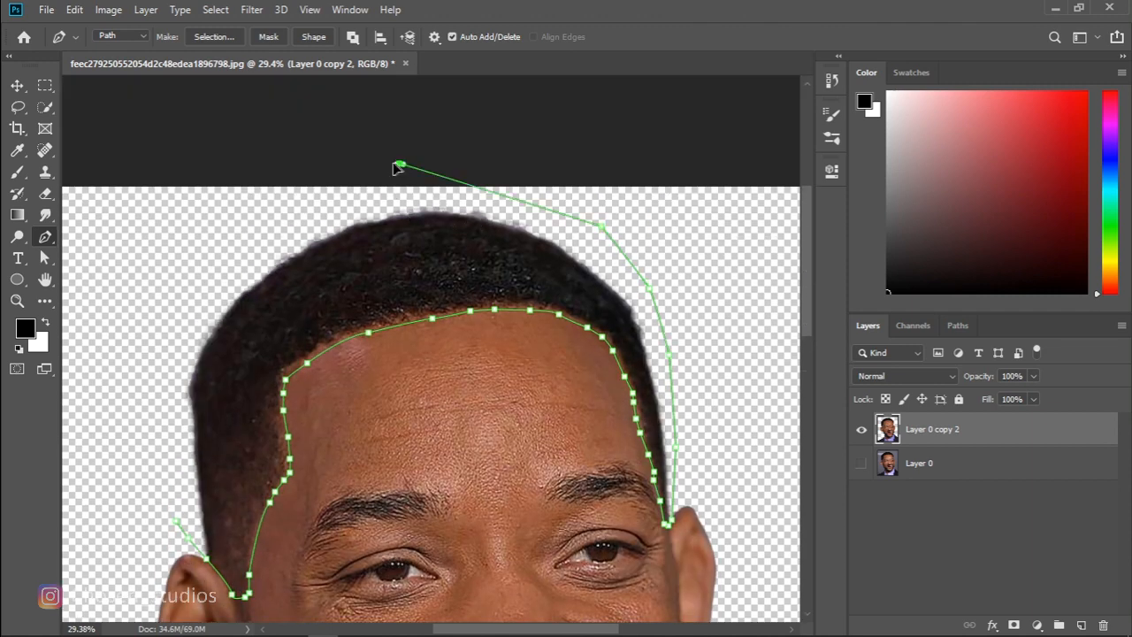
{"action": "left_click", "coordinate": [322, 191]}
{"action": "left_click", "coordinate": [208, 259]}
{"action": "left_click", "coordinate": [149, 348]}
{"action": "left_click", "coordinate": [159, 436]}
{"action": "left_click", "coordinate": [176, 520]}
- Convert the closed hair path into a new selection with a 1-pixel feather radius
{"action": "right_click", "coordinate": [325, 297]}
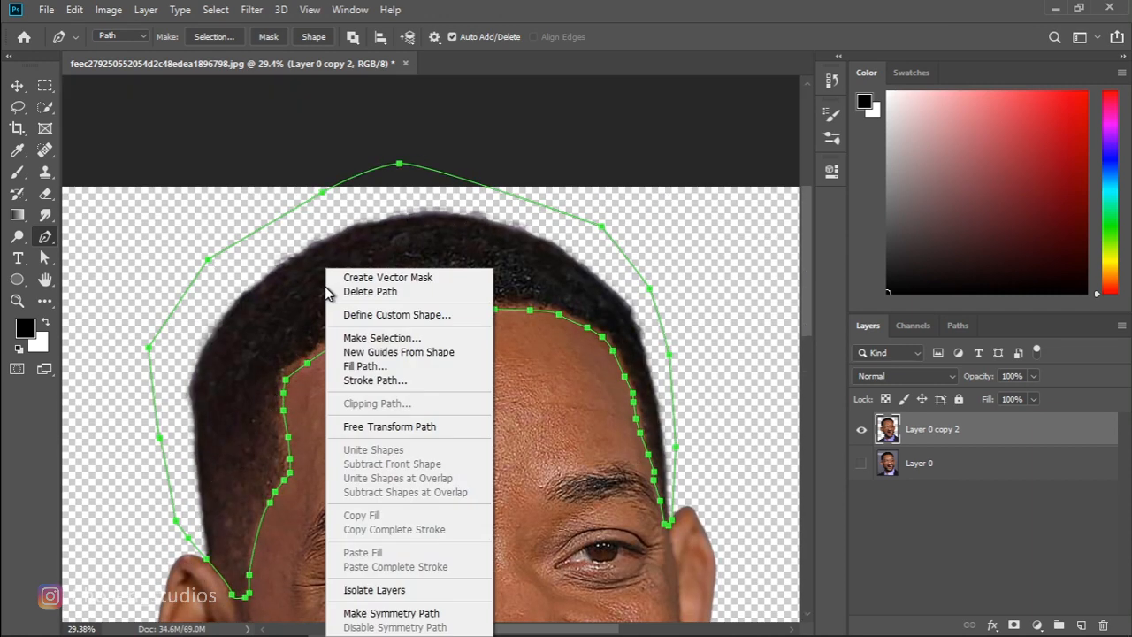
{"action": "left_click", "coordinate": [361, 338]}
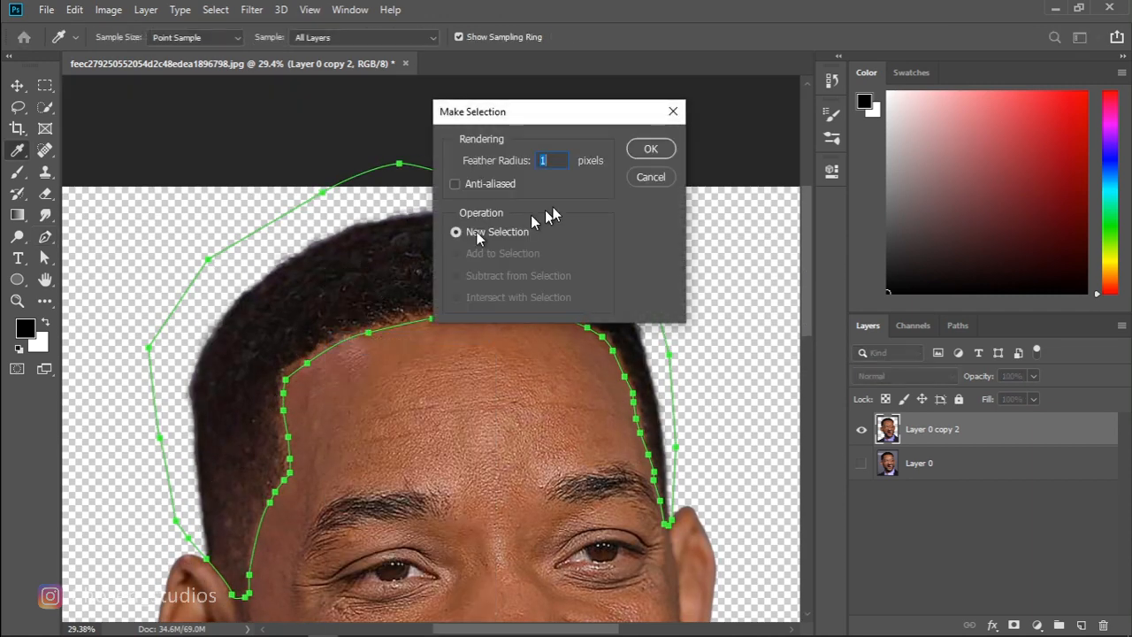
{"action": "left_click", "coordinate": [647, 148]}
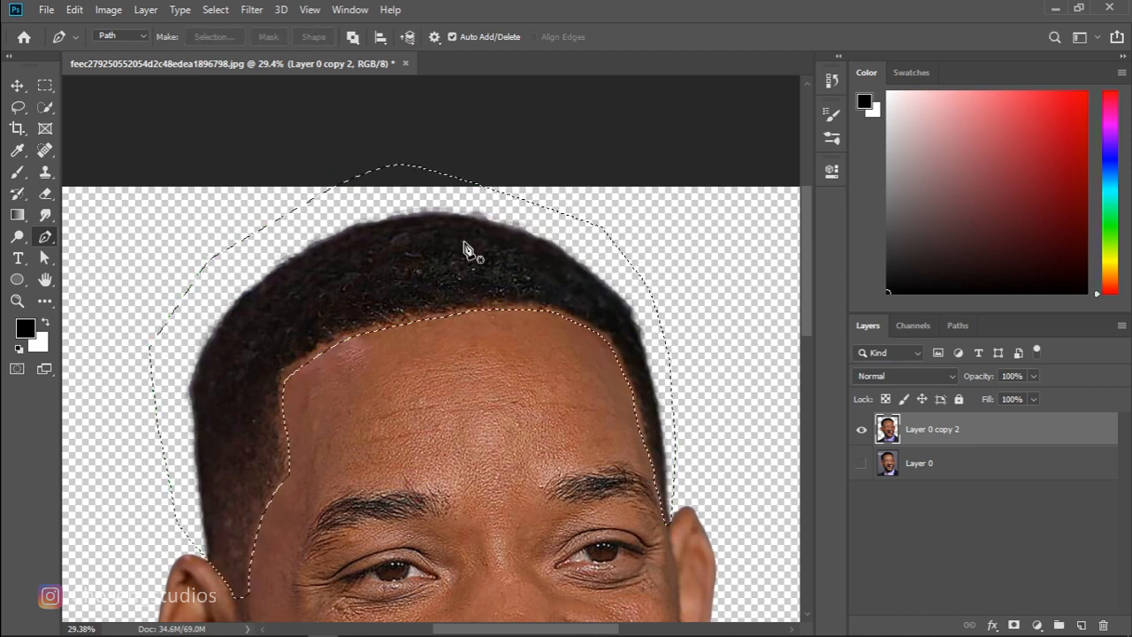
- Copy the selected hair from Layer 0 copy 2 to its own layer and name it HAIR
{"action": "key", "text": "ctrl+d"}
{"action": "key", "text": "ctrl+minus"}
{"action": "key", "text": "ctrl+0"}
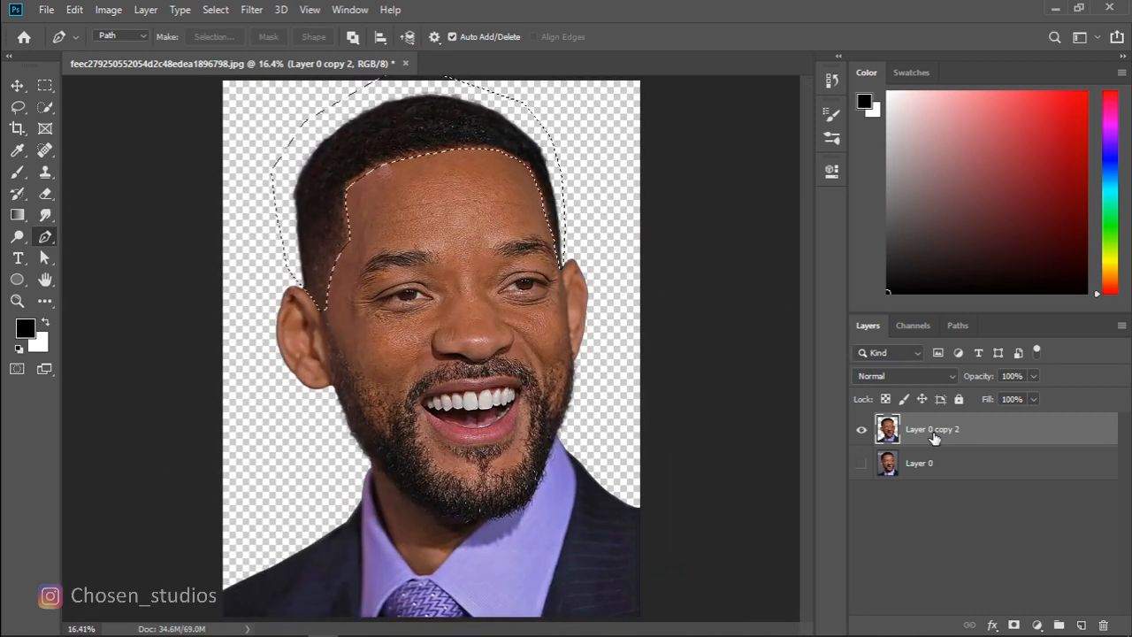
{"action": "key", "text": "ctrl+j"}
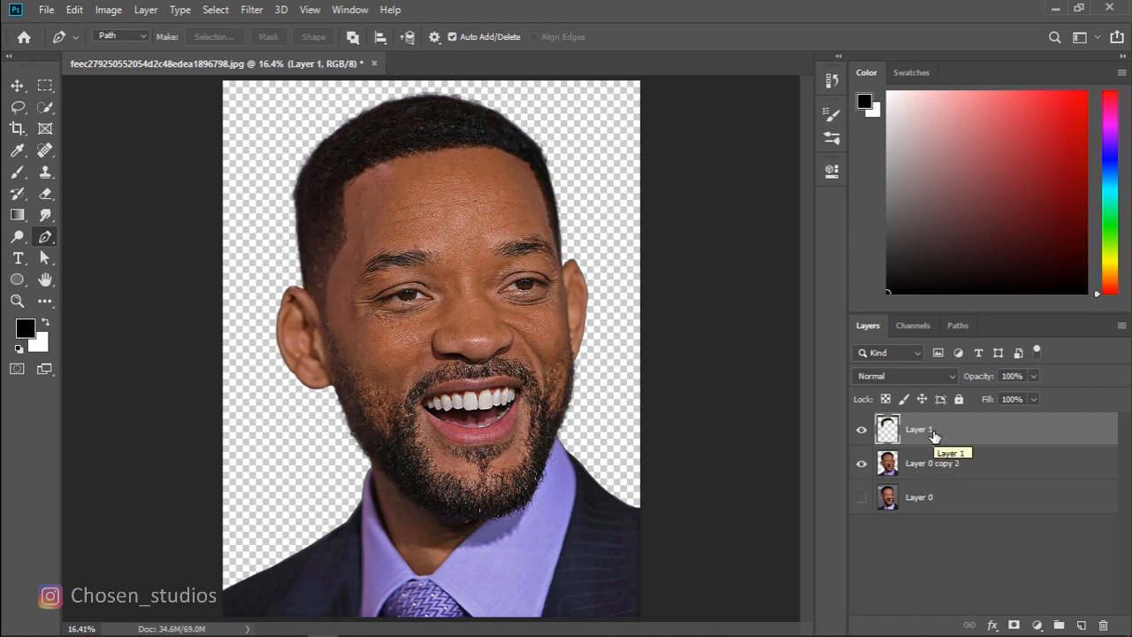
{"action": "double_click", "coordinate": [919, 429]}
{"action": "key", "text": "Return"}
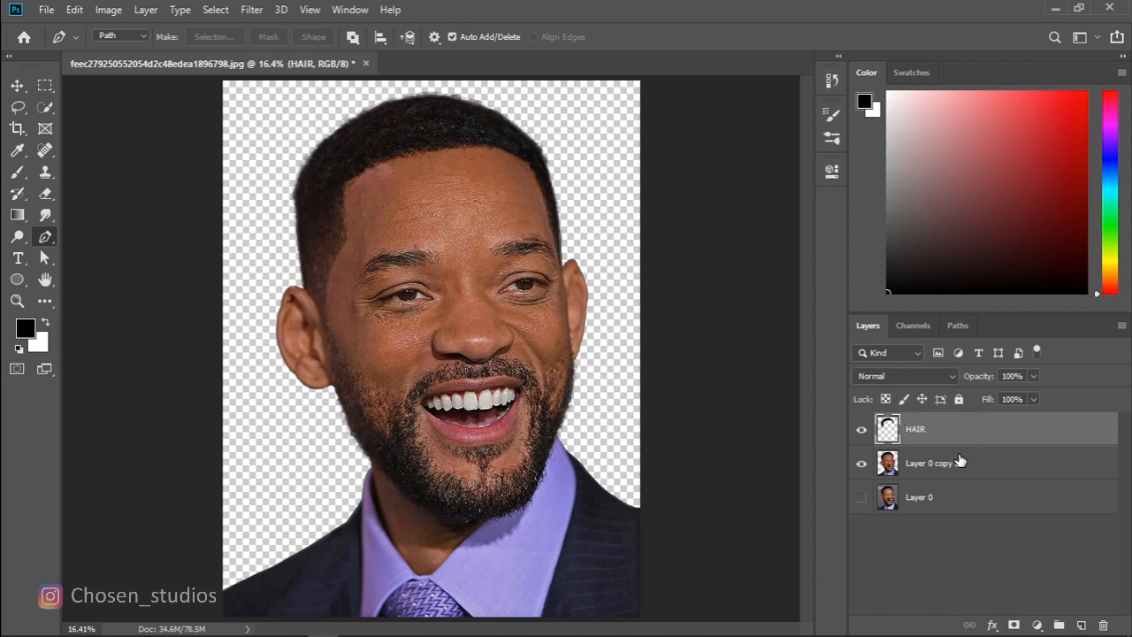
- On Layer 0 copy 2, start a Pen path along the upper edge and inner end of the eyebrow on the portrait's left side
{"action": "left_click", "coordinate": [960, 461]}
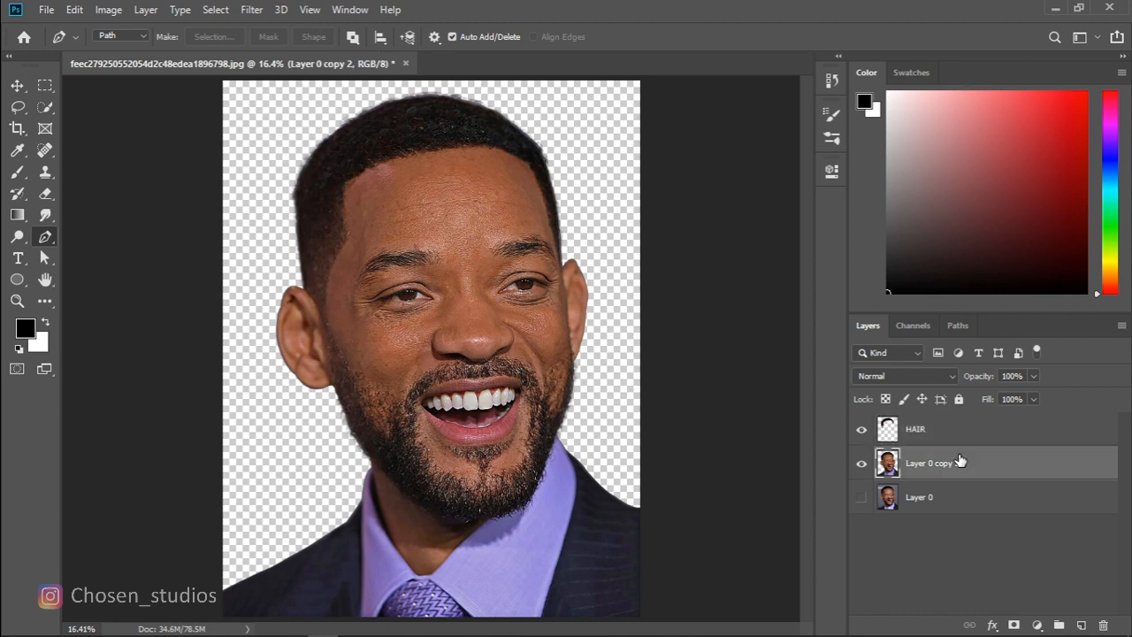
{"action": "left_click", "coordinate": [17, 301]}
{"action": "left_click_drag", "start_coordinate": [425, 245], "coordinate": [468, 328]}
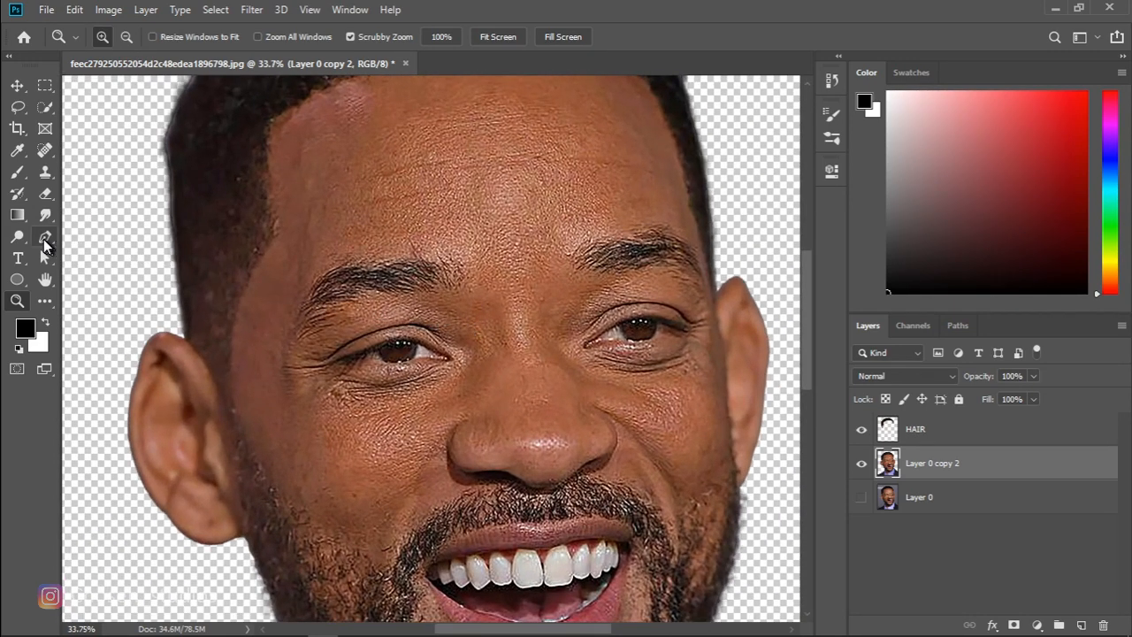
{"action": "left_click", "coordinate": [45, 238]}
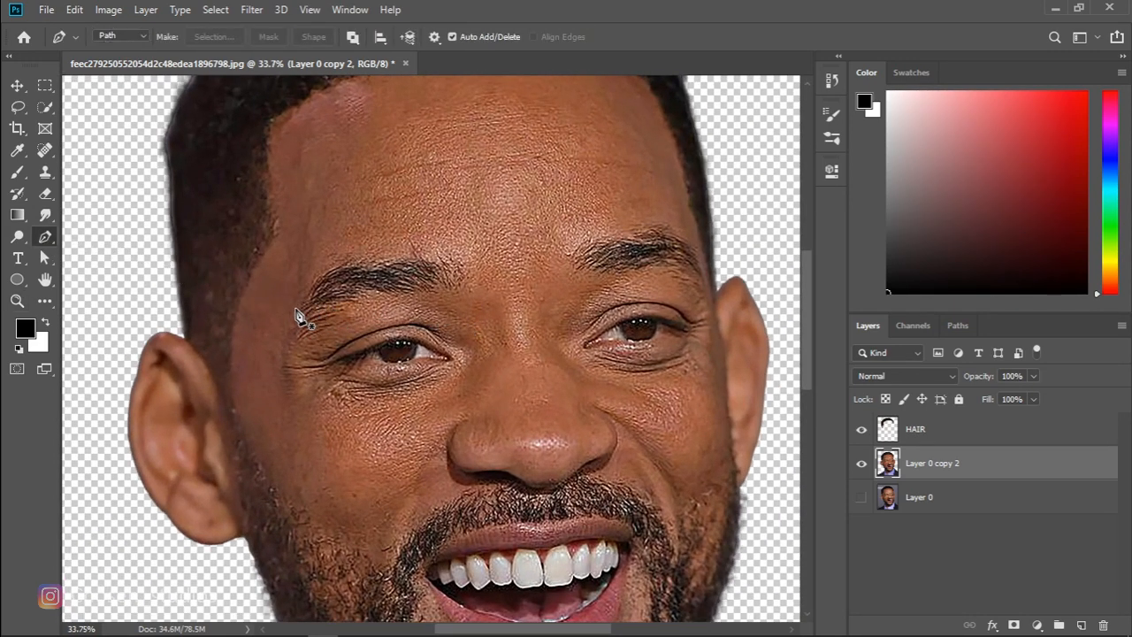
{"action": "left_click_drag", "start_coordinate": [295, 308], "coordinate": [383, 265]}
{"action": "left_click", "coordinate": [389, 255]}
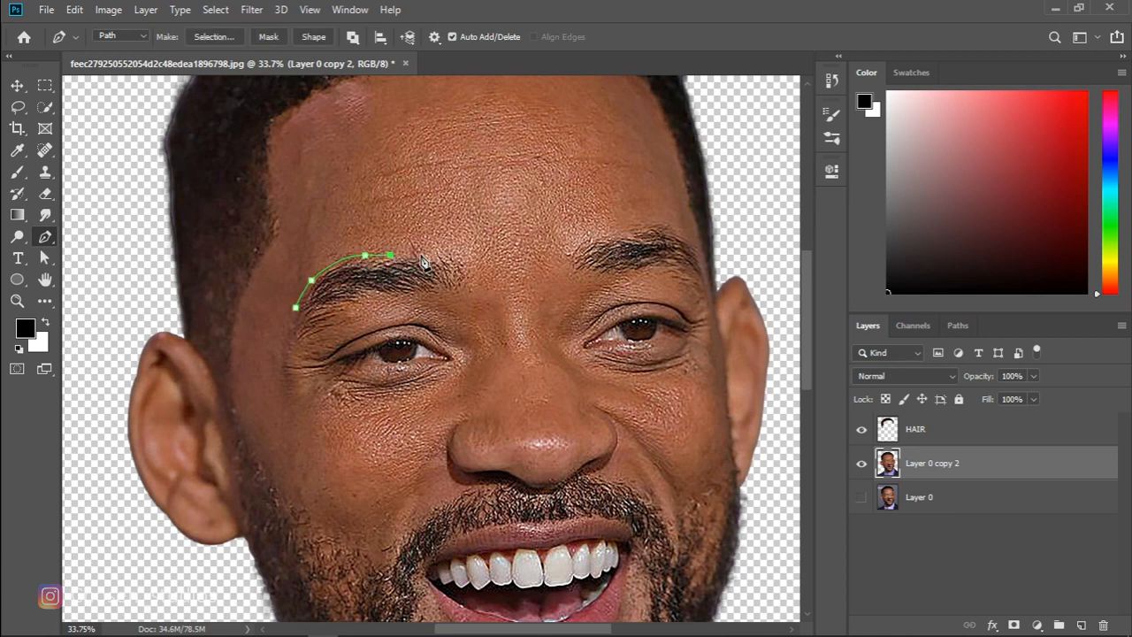
{"action": "left_click", "coordinate": [456, 257]}
{"action": "left_click", "coordinate": [464, 279]}
{"action": "left_click", "coordinate": [454, 291]}
{"action": "left_click", "coordinate": [431, 293]}
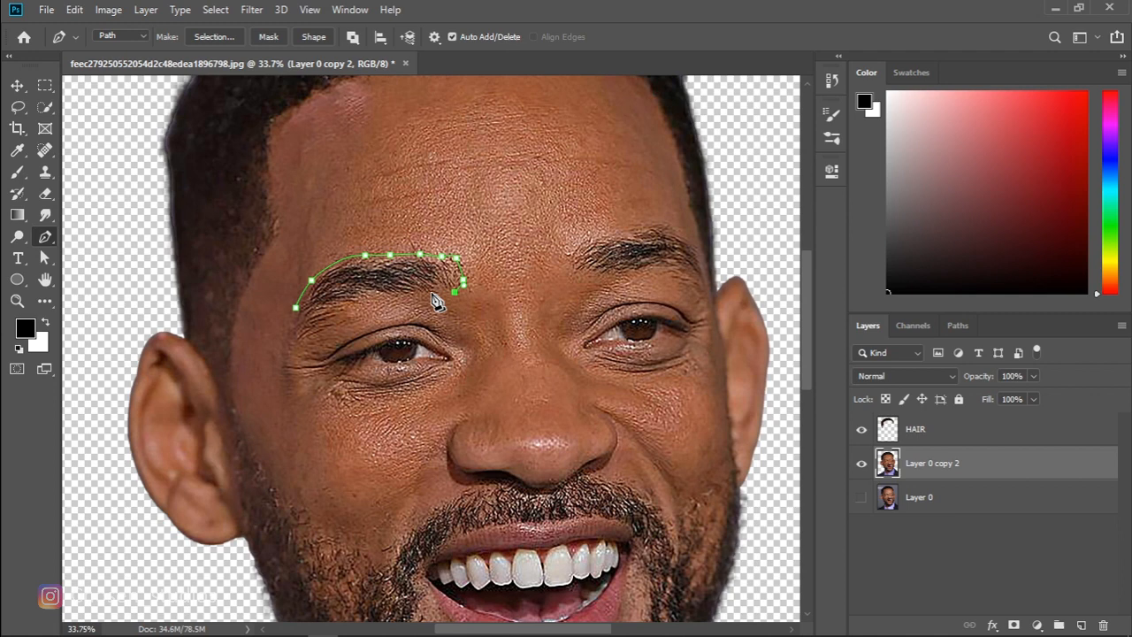
- Trace the lower edge of the left-side eyebrow out to its tail and close the path
{"action": "left_click", "coordinate": [374, 298]}
{"action": "left_click", "coordinate": [350, 305]}
{"action": "left_click", "coordinate": [341, 315]}
{"action": "left_click", "coordinate": [334, 328]}
{"action": "left_click", "coordinate": [310, 338]}
{"action": "left_click", "coordinate": [291, 339]}
{"action": "left_click", "coordinate": [291, 336]}
- Start a second path around the eyebrow on the portrait's right side, tracing its inner end and lower edge to the tail
{"action": "left_click", "coordinate": [566, 252]}
{"action": "left_click", "coordinate": [564, 271]}
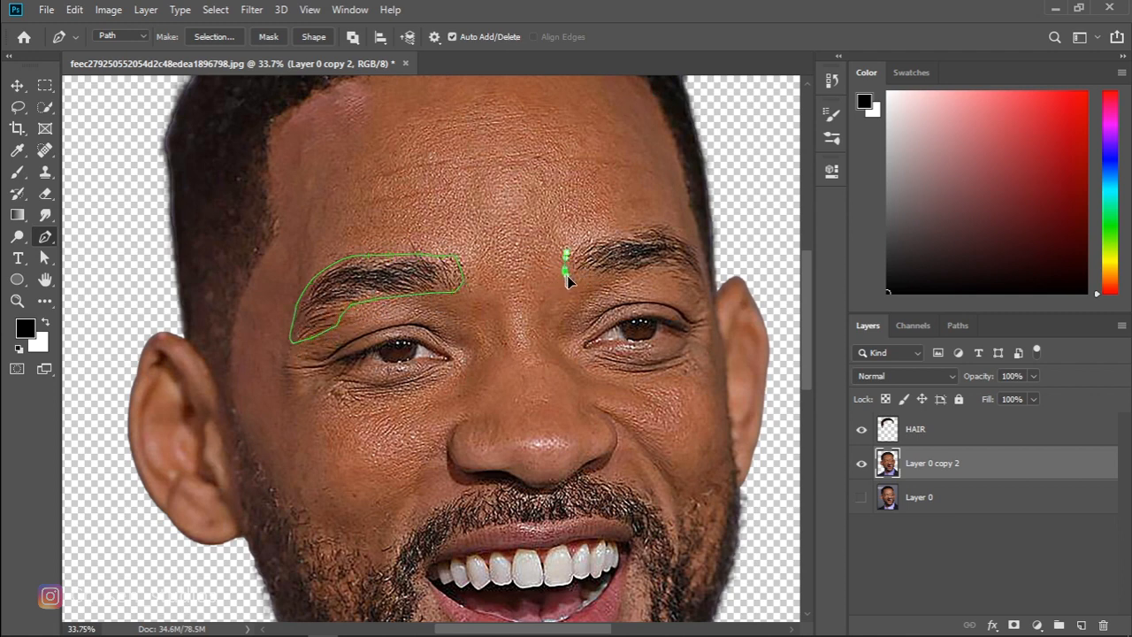
{"action": "left_click", "coordinate": [577, 279]}
{"action": "left_click", "coordinate": [590, 280]}
{"action": "left_click", "coordinate": [605, 277]}
{"action": "left_click_drag", "start_coordinate": [631, 274], "coordinate": [642, 273]}
{"action": "left_click", "coordinate": [693, 295]}
{"action": "left_click", "coordinate": [704, 305]}
- Trace the upper edge of the right-side eyebrow back to its inner end and close the path
{"action": "left_click", "coordinate": [705, 283]}
{"action": "left_click", "coordinate": [700, 265]}
{"action": "left_click", "coordinate": [695, 246]}
{"action": "left_click", "coordinate": [676, 230]}
{"action": "left_click", "coordinate": [656, 226]}
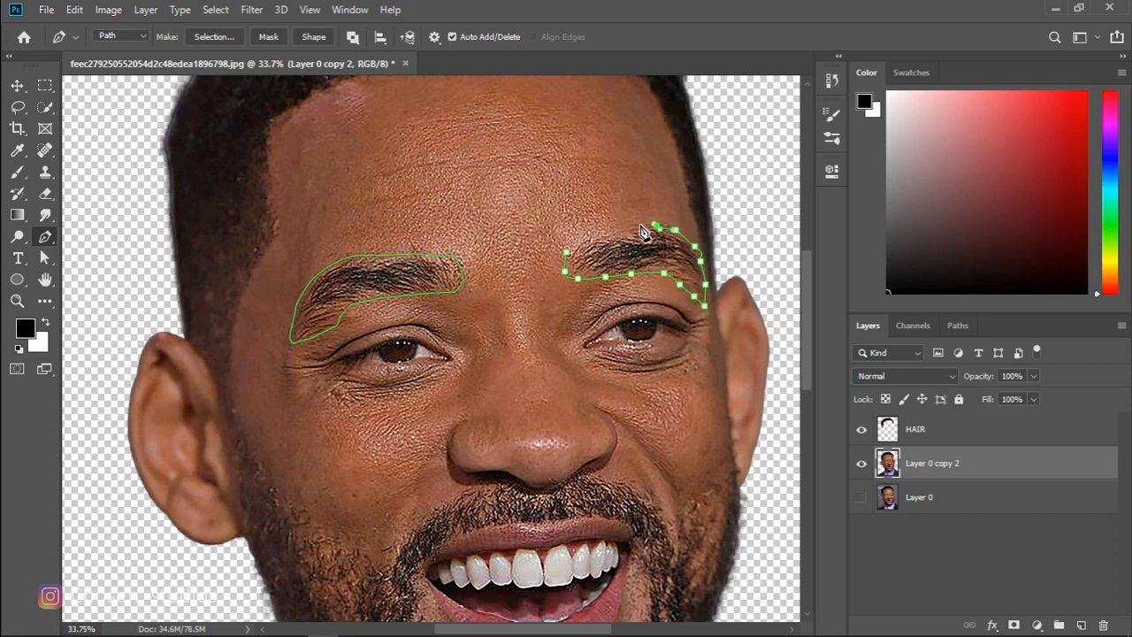
{"action": "left_click", "coordinate": [637, 227]}
{"action": "left_click", "coordinate": [616, 234]}
{"action": "left_click", "coordinate": [592, 237]}
{"action": "left_click", "coordinate": [577, 242]}
{"action": "left_click", "coordinate": [567, 256]}
{"action": "left_click", "coordinate": [494, 241]}
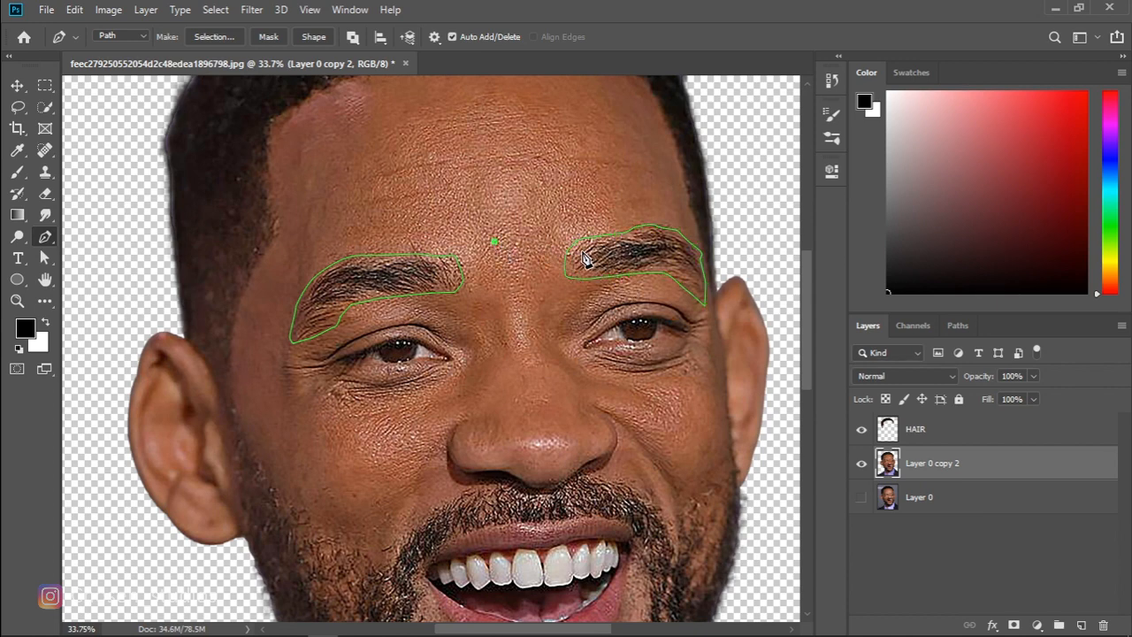
- Turn both eyebrow paths into a selection, copy it to its own layer and name the layer EYEBROWS
{"action": "key", "text": "ctrl+Return"}
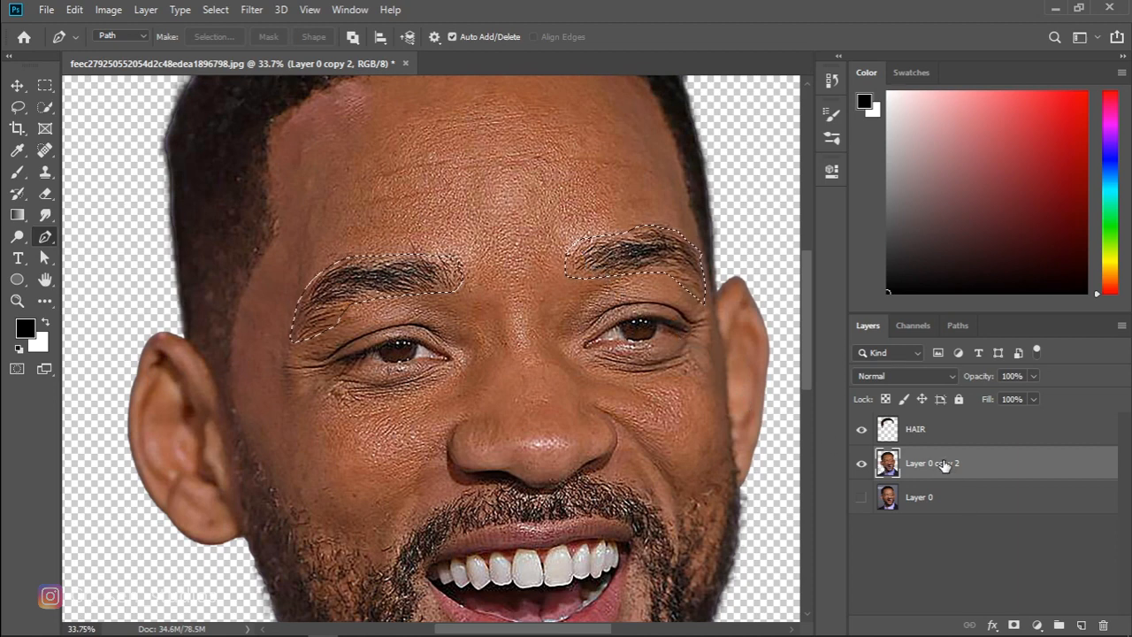
{"action": "key", "text": "ctrl+j"}
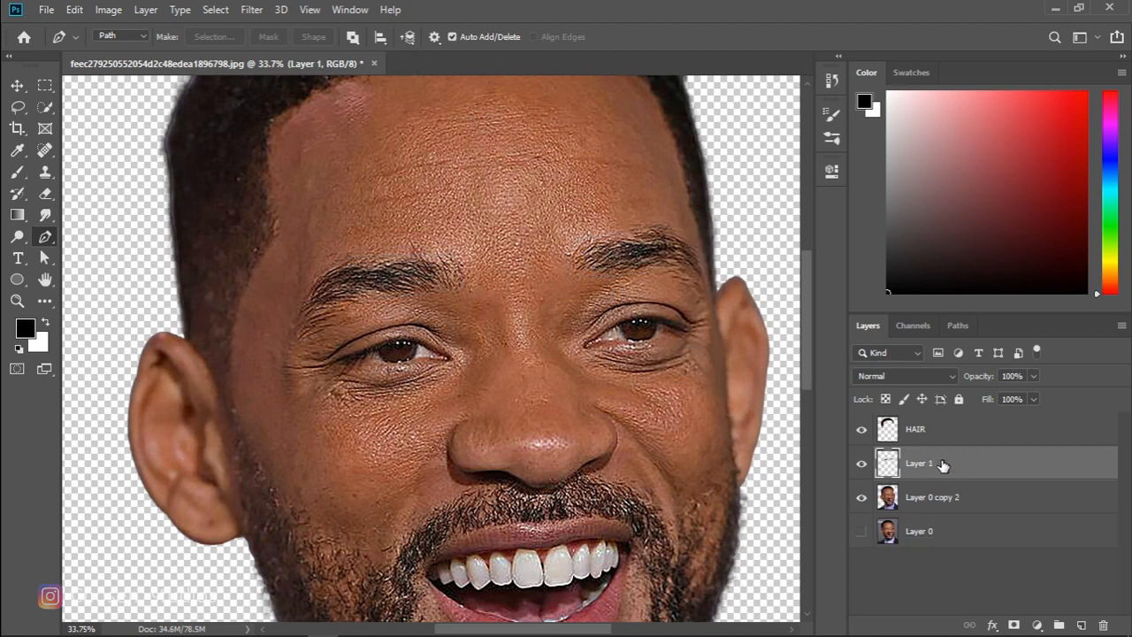
{"action": "double_click", "coordinate": [920, 464]}
{"action": "type", "text": "EYEBROWS"}
{"action": "left_click", "coordinate": [986, 462]}
- Start a beard path at the ear on the portrait's left side and trace the sideburn and cheek edge down to the moustache
{"action": "left_click_drag", "start_coordinate": [809, 314], "coordinate": [804, 360]}
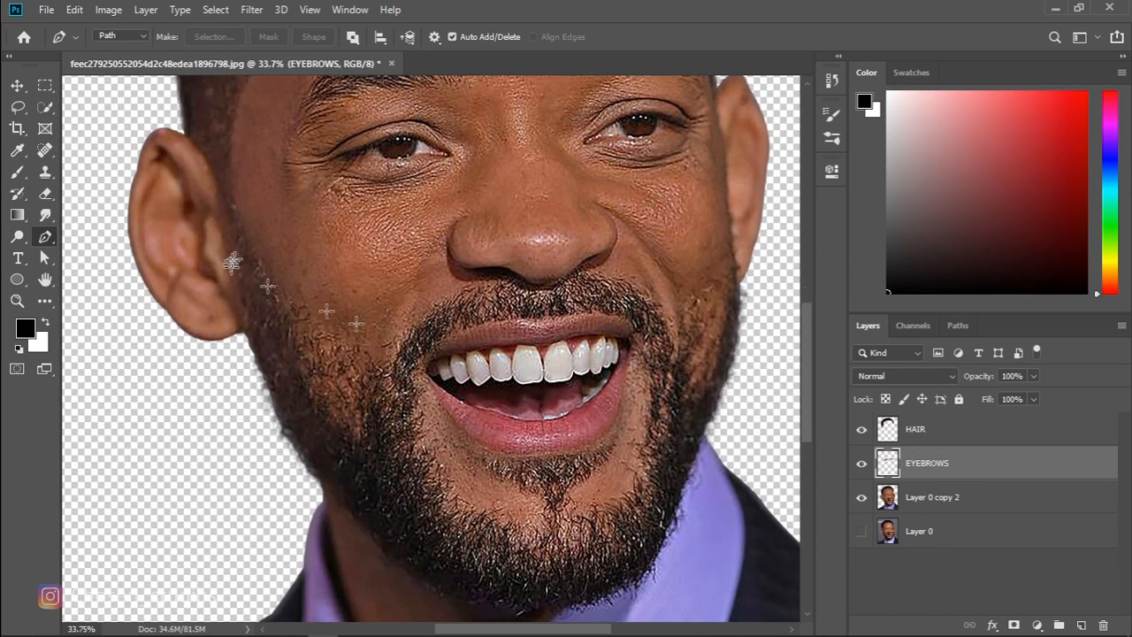
{"action": "left_click", "coordinate": [207, 167]}
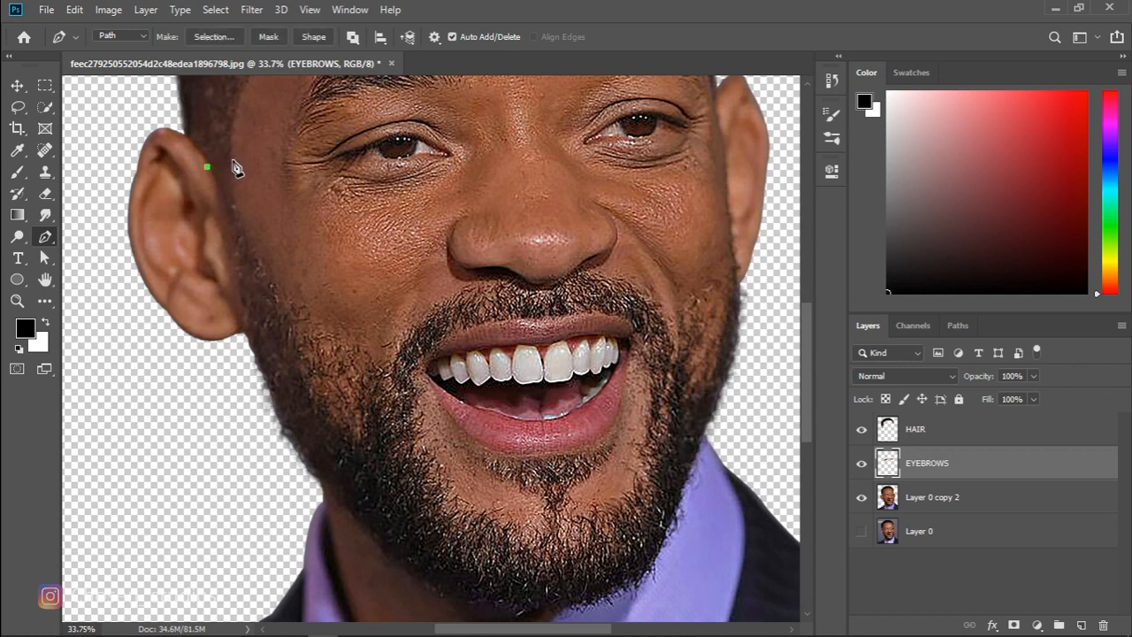
{"action": "left_click", "coordinate": [233, 160]}
{"action": "left_click_drag", "start_coordinate": [262, 254], "coordinate": [286, 281]}
{"action": "left_click", "coordinate": [261, 254], "text": "alt"}
{"action": "left_click", "coordinate": [279, 282]}
{"action": "left_click", "coordinate": [301, 305]}
{"action": "left_click", "coordinate": [323, 328]}
{"action": "left_click", "coordinate": [340, 339]}
{"action": "left_click", "coordinate": [386, 355]}
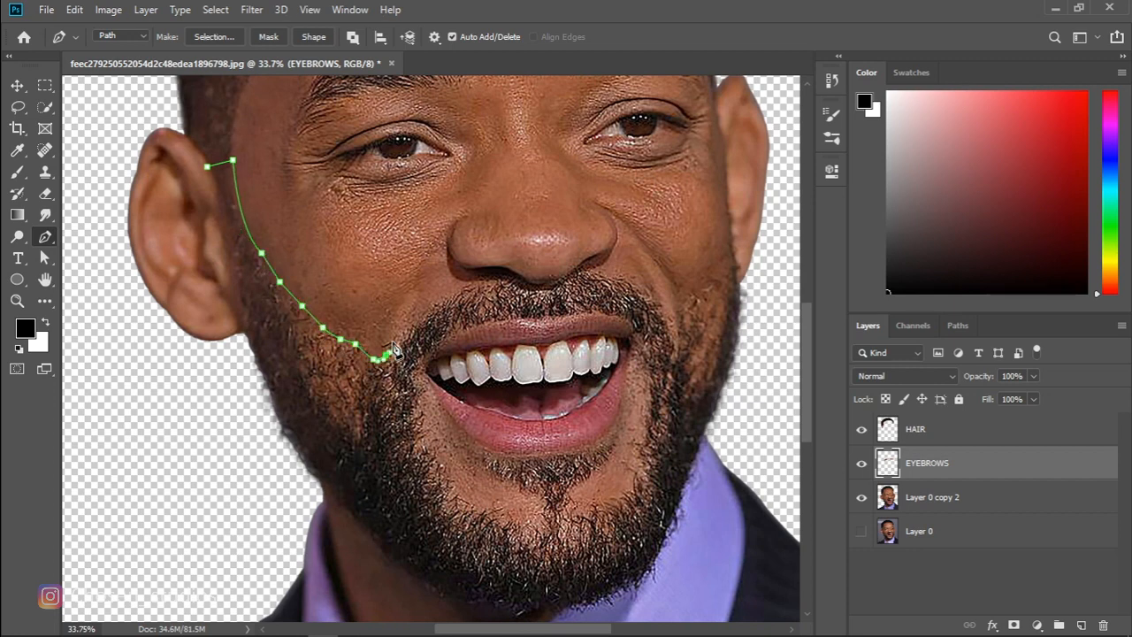
- Continue the beard path up along the moustache's left-side upper edge to the middle beneath the nose
{"action": "left_click", "coordinate": [392, 339]}
{"action": "left_click", "coordinate": [410, 326]}
{"action": "left_click", "coordinate": [425, 313]}
{"action": "left_click", "coordinate": [433, 307]}
{"action": "left_click", "coordinate": [439, 302]}
{"action": "left_click", "coordinate": [451, 292]}
{"action": "left_click", "coordinate": [467, 282]}
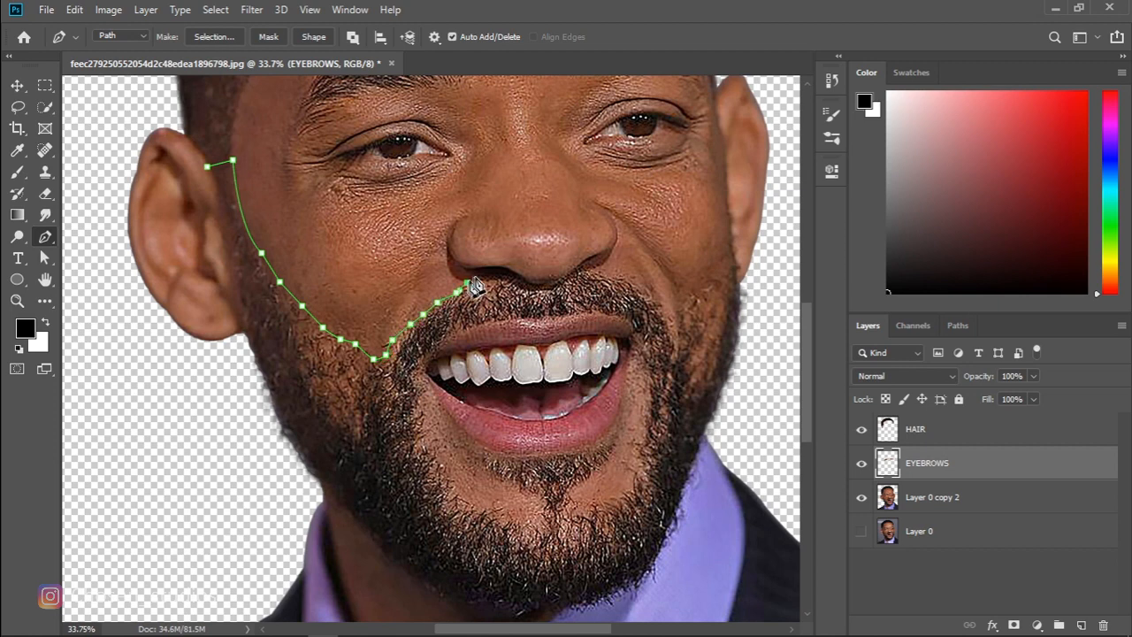
{"action": "left_click", "coordinate": [480, 277]}
{"action": "left_click", "coordinate": [514, 277]}
{"action": "left_click", "coordinate": [522, 280]}
{"action": "left_click", "coordinate": [531, 280]}
{"action": "left_click", "coordinate": [554, 280]}
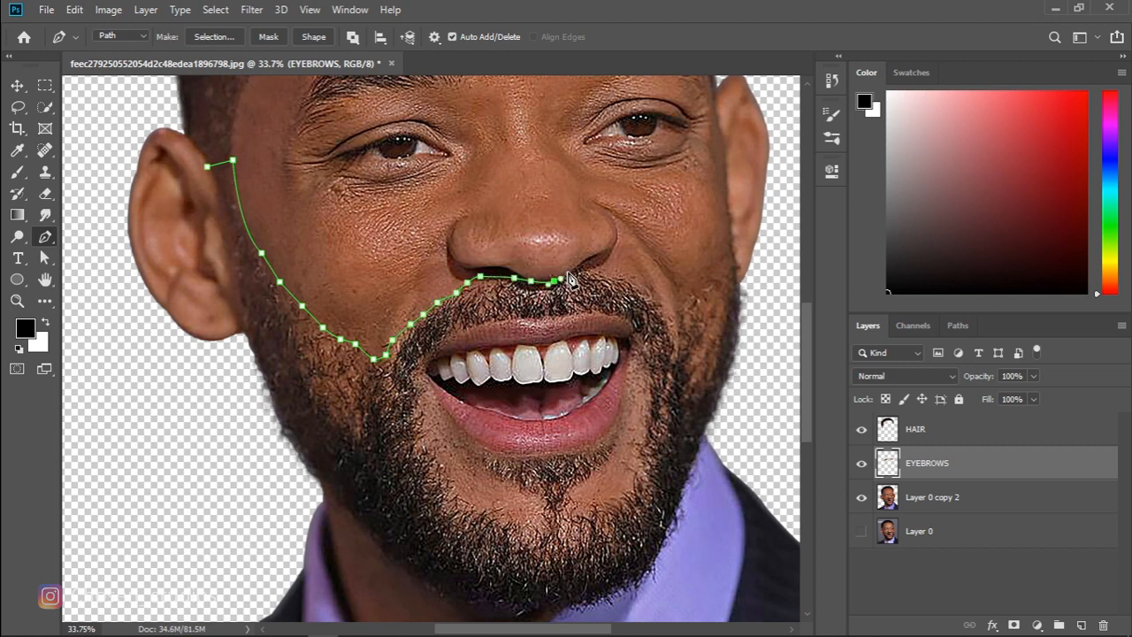
- Continue the beard path along the moustache's upper edge and down to where it meets the cheek on the portrait's right side
{"action": "left_click", "coordinate": [573, 272]}
{"action": "left_click", "coordinate": [594, 271]}
{"action": "left_click", "coordinate": [624, 277]}
{"action": "left_click", "coordinate": [634, 279]}
{"action": "left_click", "coordinate": [648, 292]}
{"action": "left_click", "coordinate": [664, 314]}
{"action": "left_click", "coordinate": [674, 334]}
- Trace the beard path along the upper cheek edge and up the sideburn beside the ear on the portrait's right side
{"action": "left_click", "coordinate": [682, 307]}
{"action": "left_click", "coordinate": [701, 289]}
{"action": "left_click", "coordinate": [708, 284]}
{"action": "left_click", "coordinate": [716, 280]}
{"action": "left_click", "coordinate": [725, 275]}
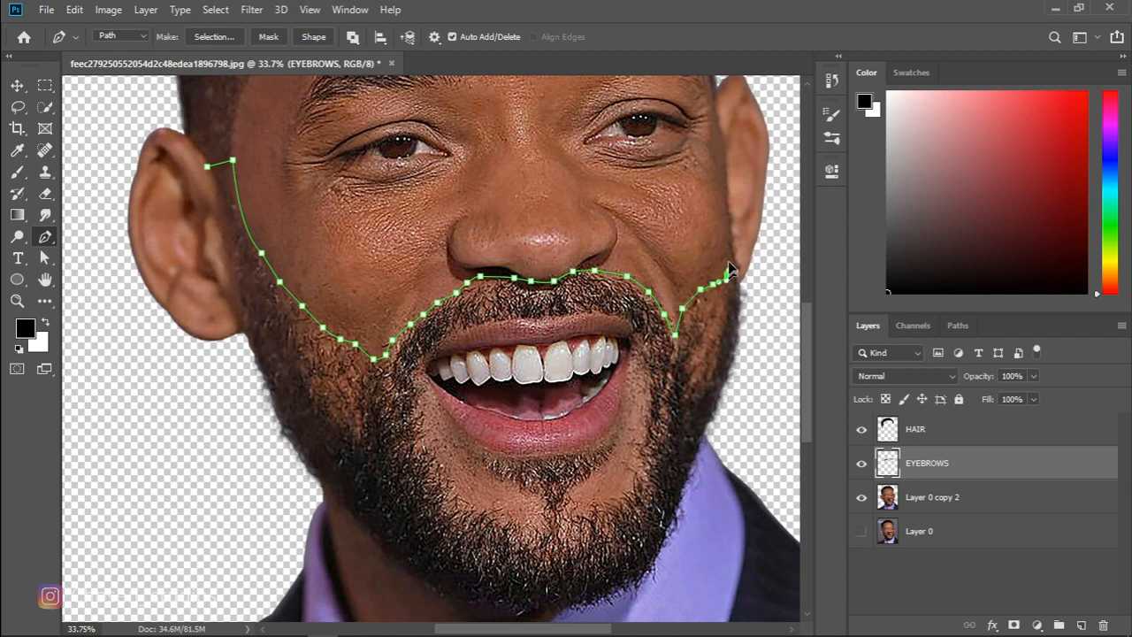
{"action": "left_click", "coordinate": [729, 240]}
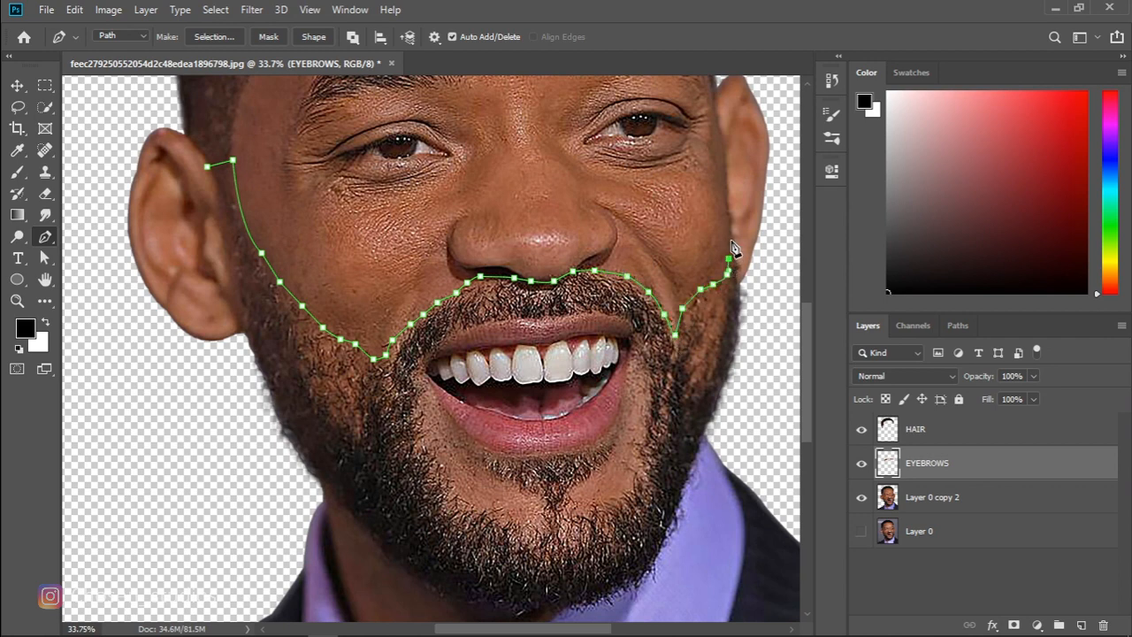
- Trace the beard path loosely outside the right-side jaw and down along the beard edge beside the shirt collar
{"action": "left_click", "coordinate": [746, 307]}
{"action": "left_click", "coordinate": [743, 371]}
{"action": "left_click", "coordinate": [724, 412]}
{"action": "left_click_drag", "start_coordinate": [805, 329], "coordinate": [805, 368]}
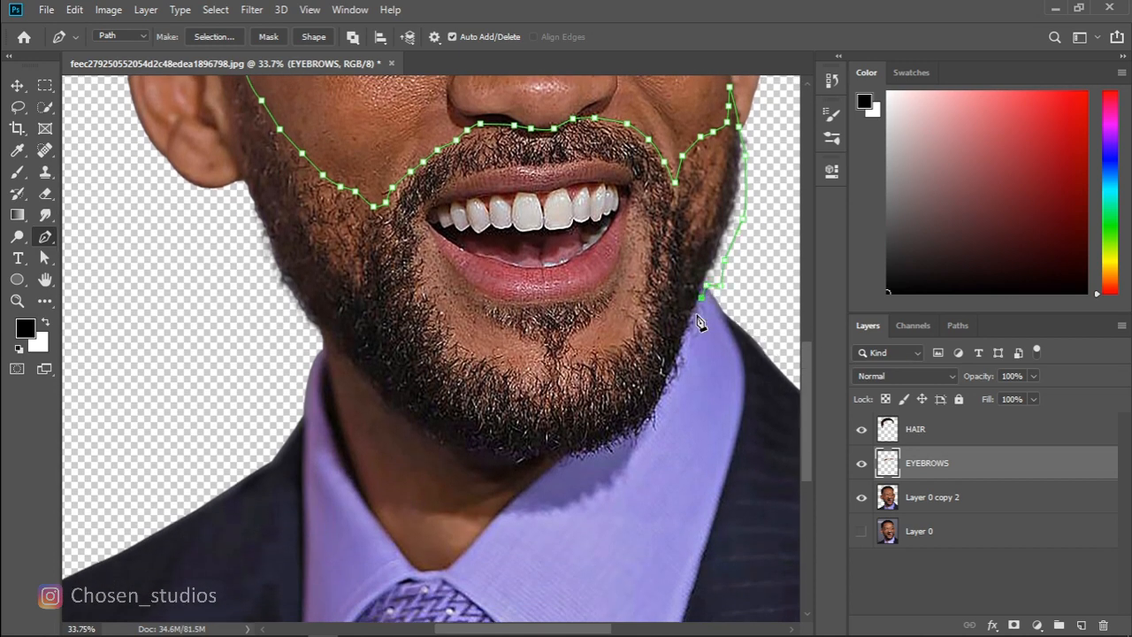
{"action": "left_click", "coordinate": [697, 315]}
{"action": "left_click", "coordinate": [690, 335]}
{"action": "left_click", "coordinate": [686, 346]}
{"action": "left_click_drag", "start_coordinate": [686, 363], "coordinate": [684, 369]}
- Continue the beard path beneath the chin from the shirt collar to the neck on the portrait's left side
{"action": "left_click", "coordinate": [636, 446]}
{"action": "left_click", "coordinate": [605, 459]}
{"action": "left_click", "coordinate": [575, 462]}
{"action": "left_click", "coordinate": [545, 465]}
{"action": "left_click", "coordinate": [505, 460]}
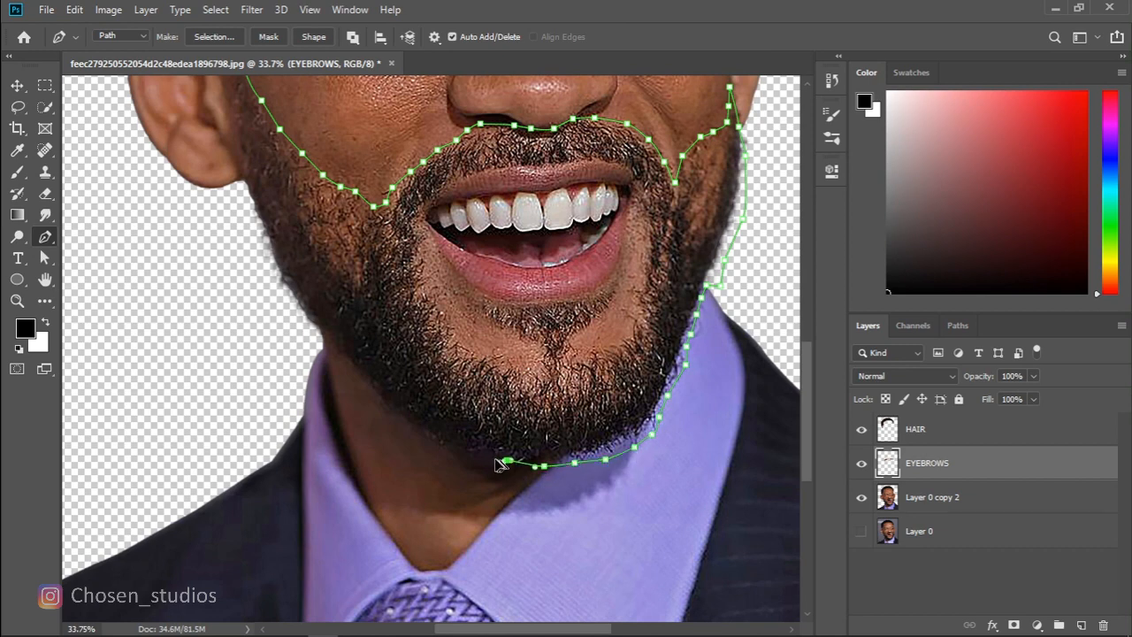
{"action": "left_click", "coordinate": [484, 455]}
{"action": "left_click", "coordinate": [470, 454]}
{"action": "left_click", "coordinate": [450, 451]}
{"action": "left_click", "coordinate": [432, 440]}
{"action": "left_click", "coordinate": [415, 430]}
{"action": "left_click", "coordinate": [402, 423]}
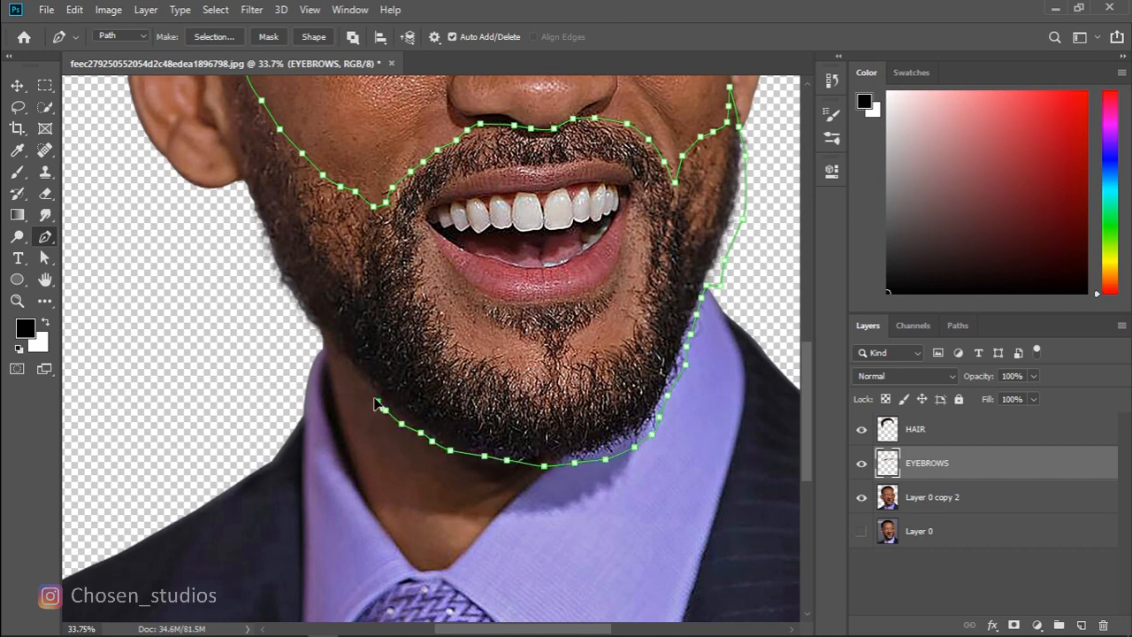
- Bring the beard path up around the left-side jaw and along the front of the ear toward its starting point
{"action": "left_click", "coordinate": [378, 404]}
{"action": "left_click", "coordinate": [368, 390]}
{"action": "left_click", "coordinate": [359, 377]}
{"action": "left_click", "coordinate": [286, 318]}
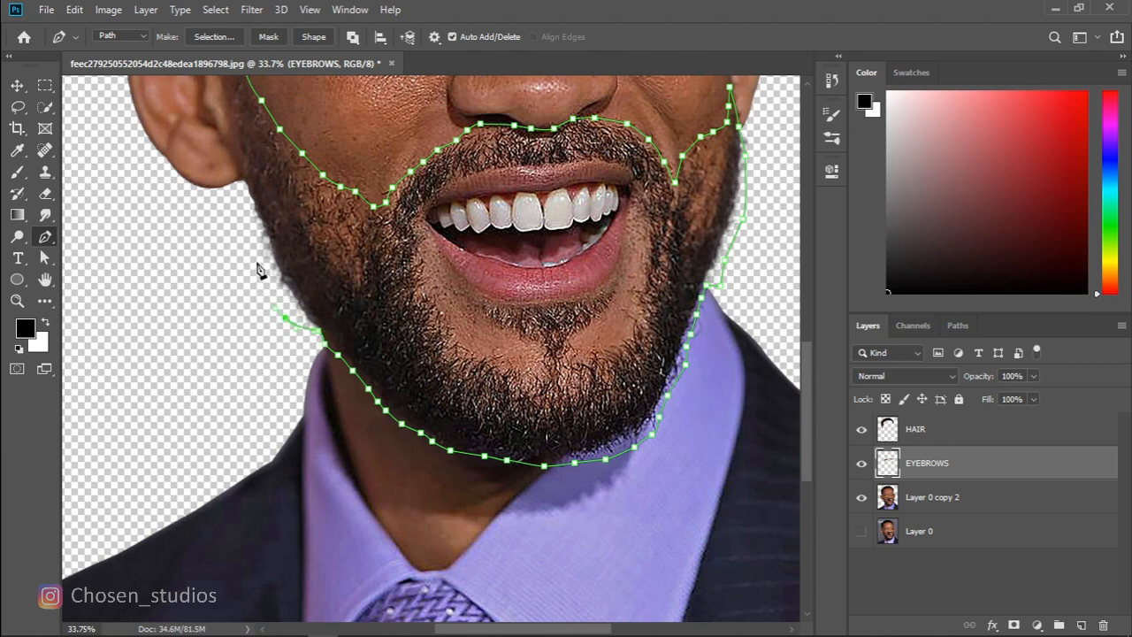
{"action": "left_click", "coordinate": [257, 262]}
{"action": "left_click", "coordinate": [239, 205]}
{"action": "left_click_drag", "start_coordinate": [805, 384], "coordinate": [806, 347]}
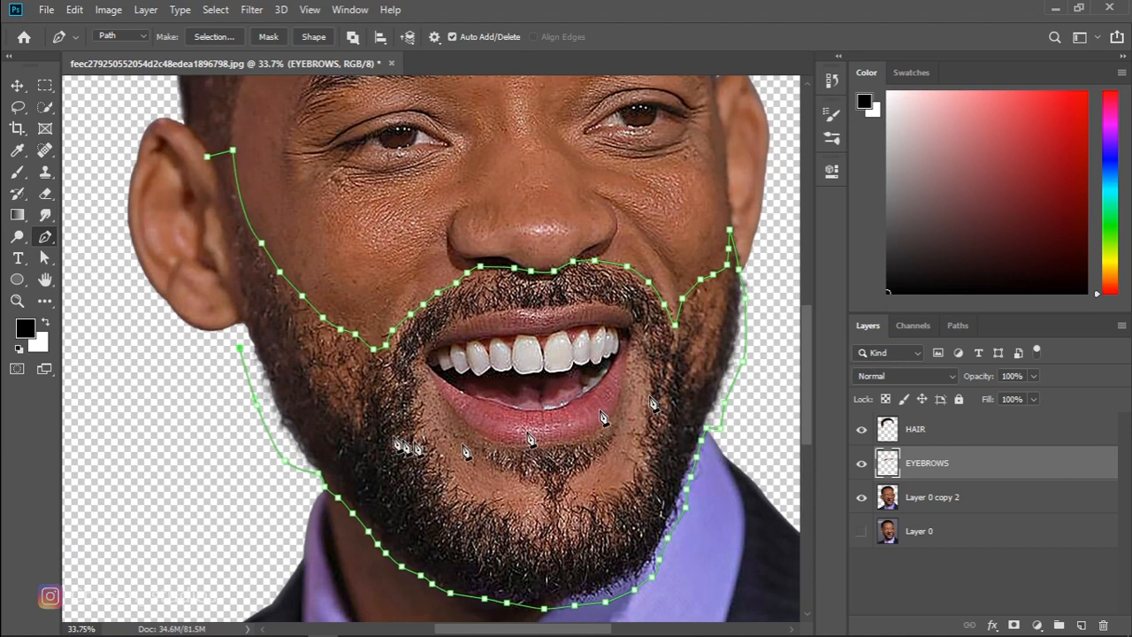
{"action": "left_click", "coordinate": [243, 318]}
{"action": "left_click", "coordinate": [241, 293]}
{"action": "left_click", "coordinate": [237, 265]}
{"action": "left_click", "coordinate": [230, 231]}
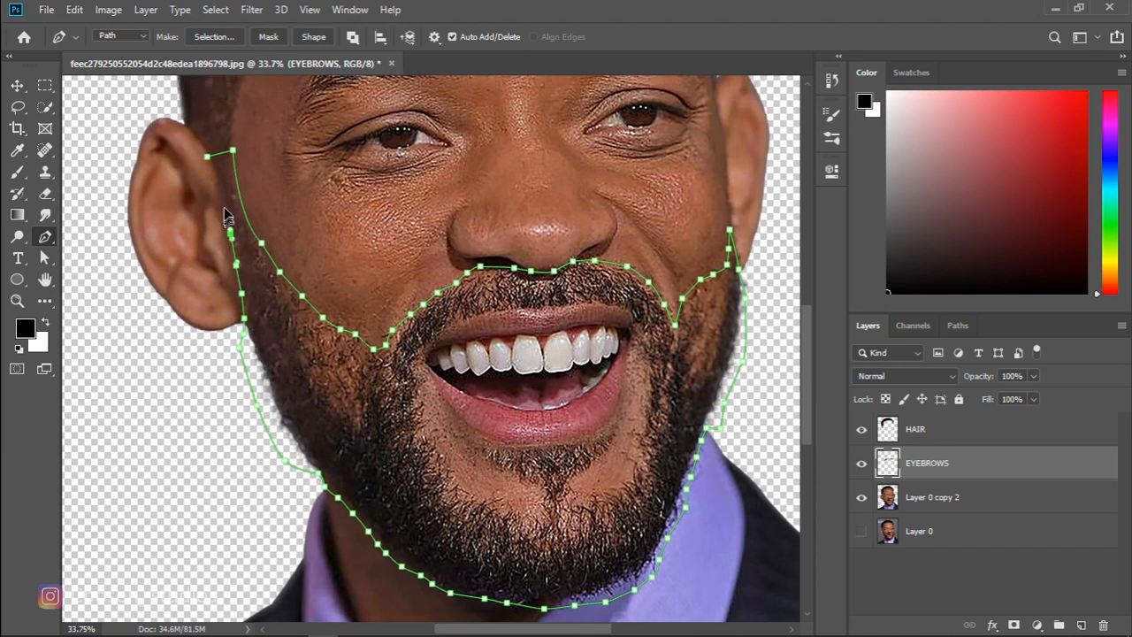
- Convert the closed beard path into a selection
{"action": "right_click", "coordinate": [360, 395]}
{"action": "left_click", "coordinate": [387, 97]}
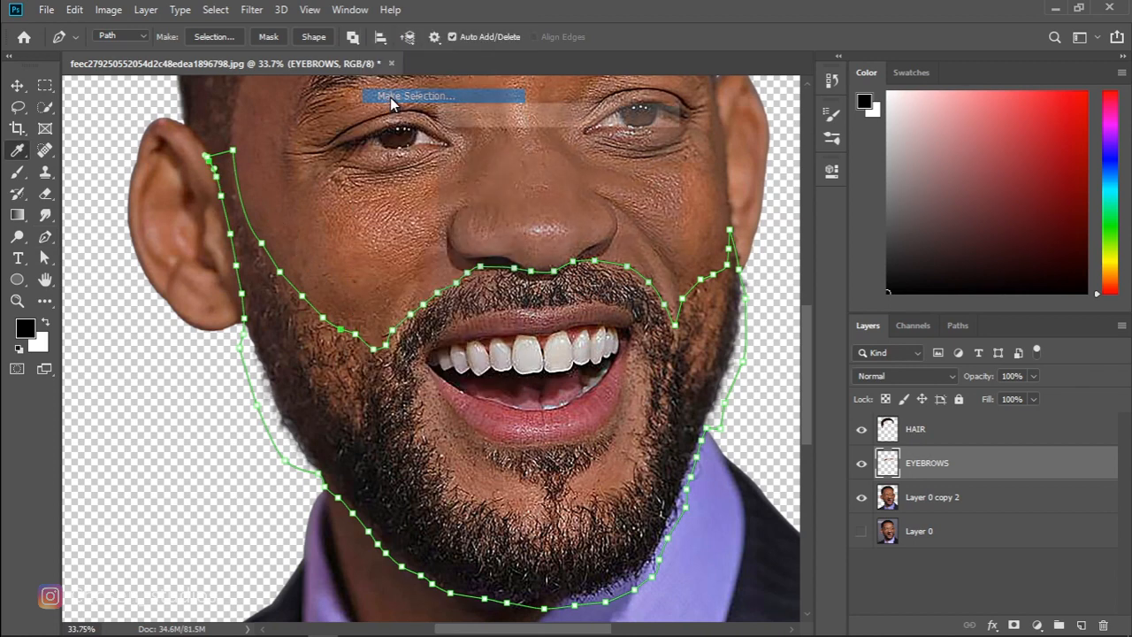
{"action": "left_click", "coordinate": [650, 150]}
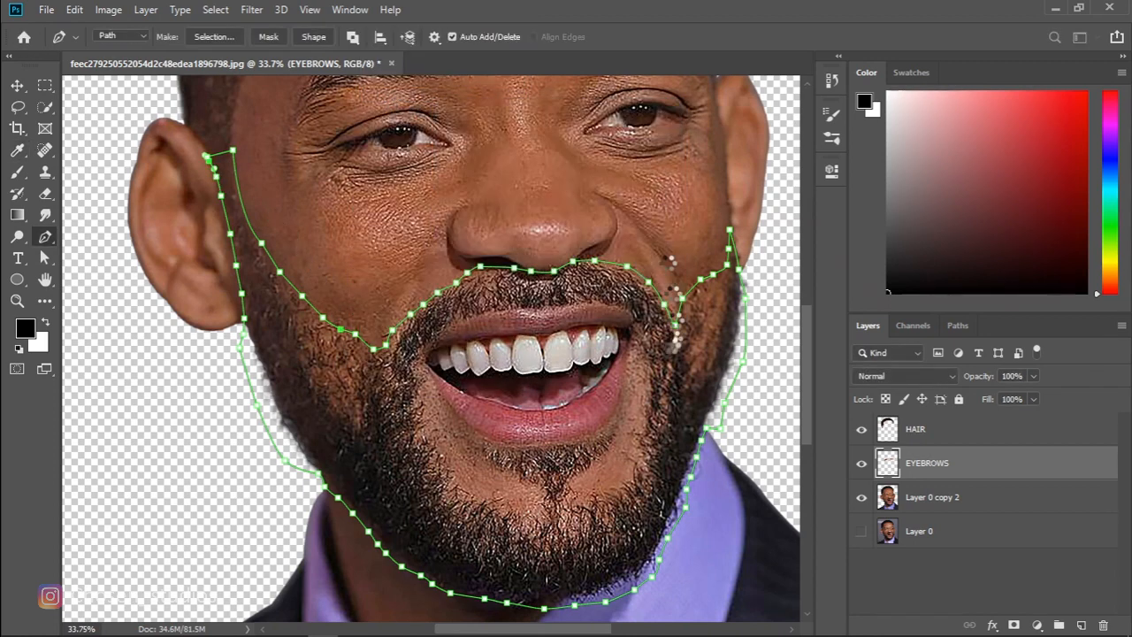
- Copy the selected beard from Layer 0 copy 2 to its own layer and name it BEARD
{"action": "left_click", "coordinate": [933, 497]}
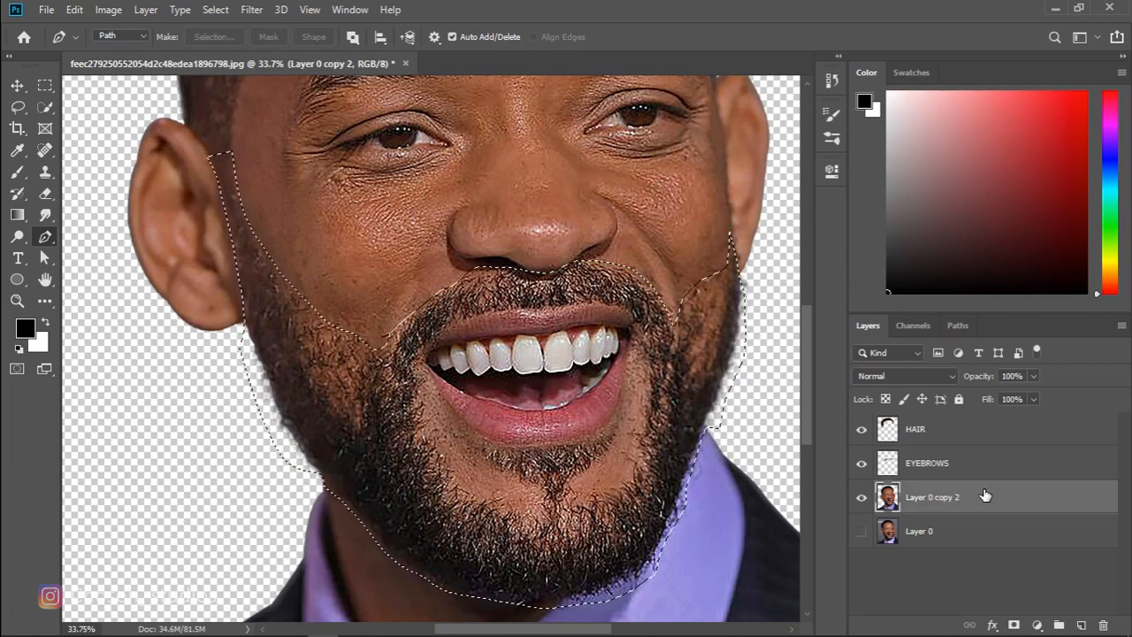
{"action": "key", "text": "ctrl+j"}
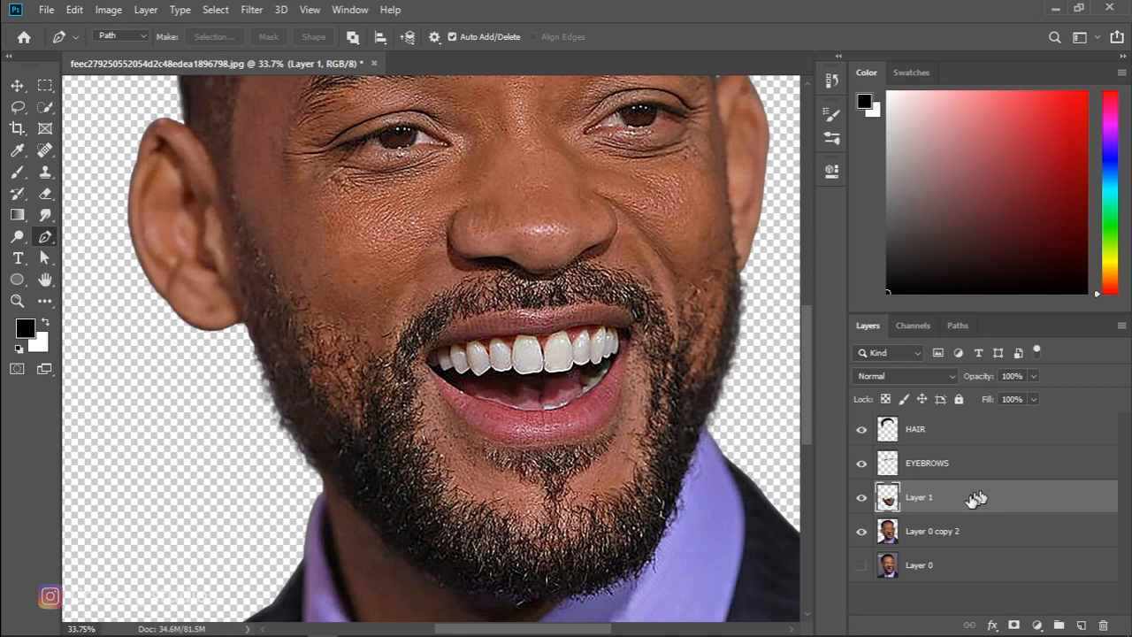
{"action": "double_click", "coordinate": [924, 499]}
{"action": "key", "text": "Return"}
- Hide the HAIR, EYEBROWS and Layer 0 copy 2 layers so that only BEARD is shown
{"action": "left_click", "coordinate": [861, 433]}
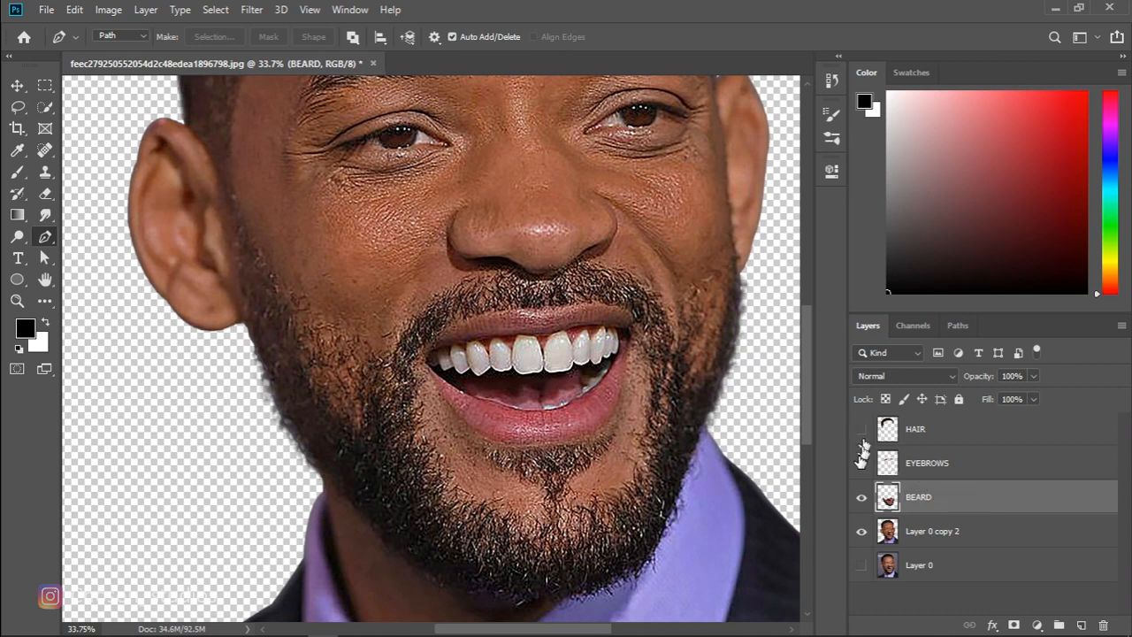
{"action": "left_click", "coordinate": [861, 464]}
{"action": "left_click", "coordinate": [861, 532]}
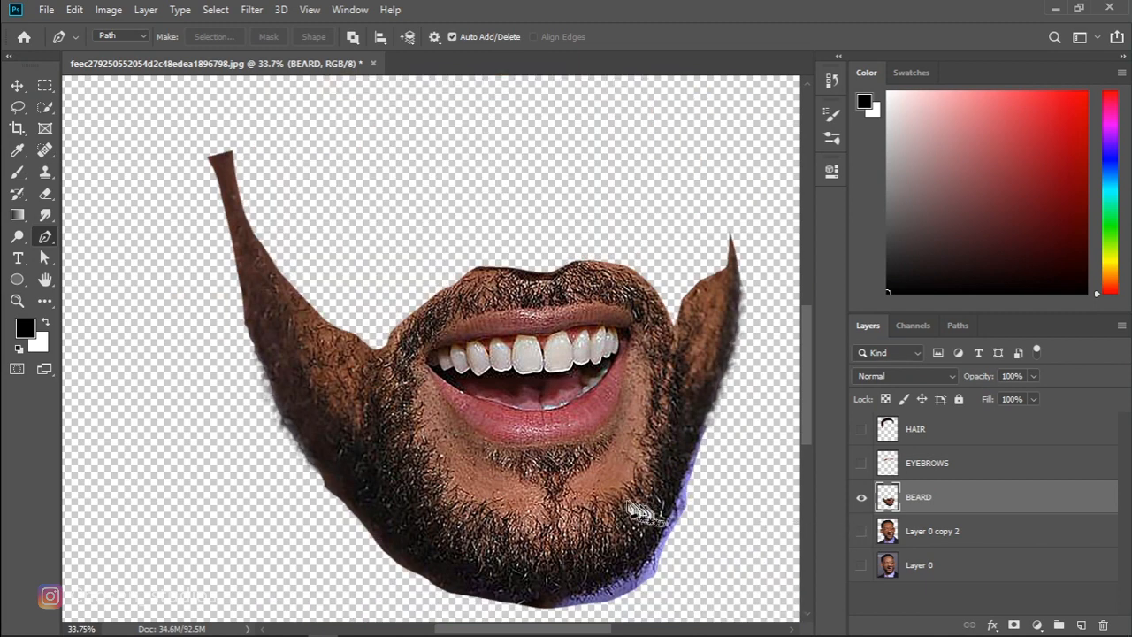
- Start a path at the left-side mouth corner and trace the inner beard edge down to the bare skin on the chin
{"action": "left_click", "coordinate": [422, 378]}
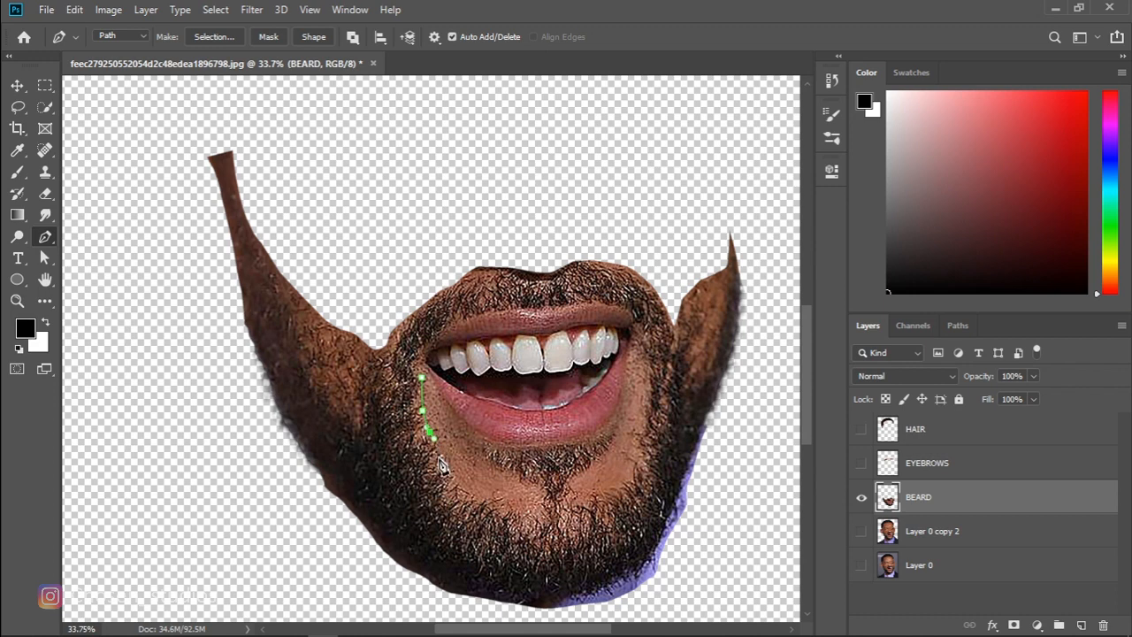
{"action": "left_click", "coordinate": [440, 454]}
{"action": "left_click", "coordinate": [446, 467]}
{"action": "left_click", "coordinate": [476, 498]}
{"action": "left_click", "coordinate": [489, 505]}
{"action": "left_click", "coordinate": [528, 509]}
- Continue the path up around the left side of the soul patch and along its upper edge beneath the lower lip
{"action": "left_click", "coordinate": [535, 485]}
{"action": "left_click", "coordinate": [522, 481]}
{"action": "left_click", "coordinate": [509, 476]}
{"action": "left_click_drag", "start_coordinate": [486, 445], "coordinate": [538, 453]}
{"action": "left_click", "coordinate": [555, 442]}
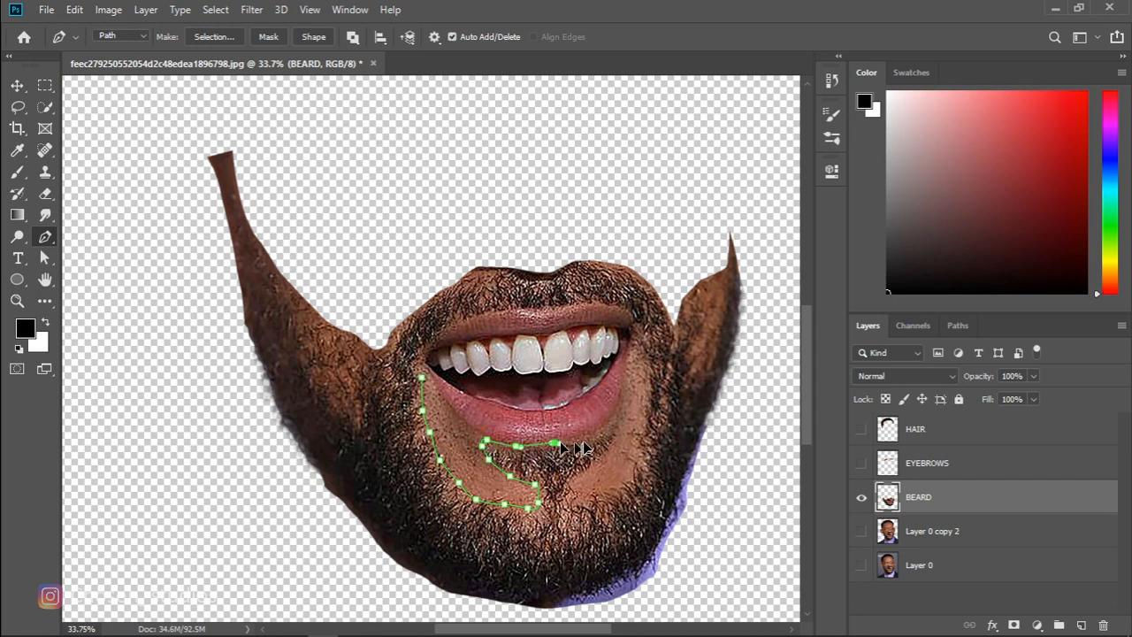
{"action": "left_click", "coordinate": [583, 438]}
{"action": "left_click", "coordinate": [594, 435]}
{"action": "left_click", "coordinate": [605, 431]}
{"action": "left_click", "coordinate": [616, 429]}
- Trace down the right side of the soul patch and up the inner beard edge to the right-side mouth corner
{"action": "left_click", "coordinate": [588, 473]}
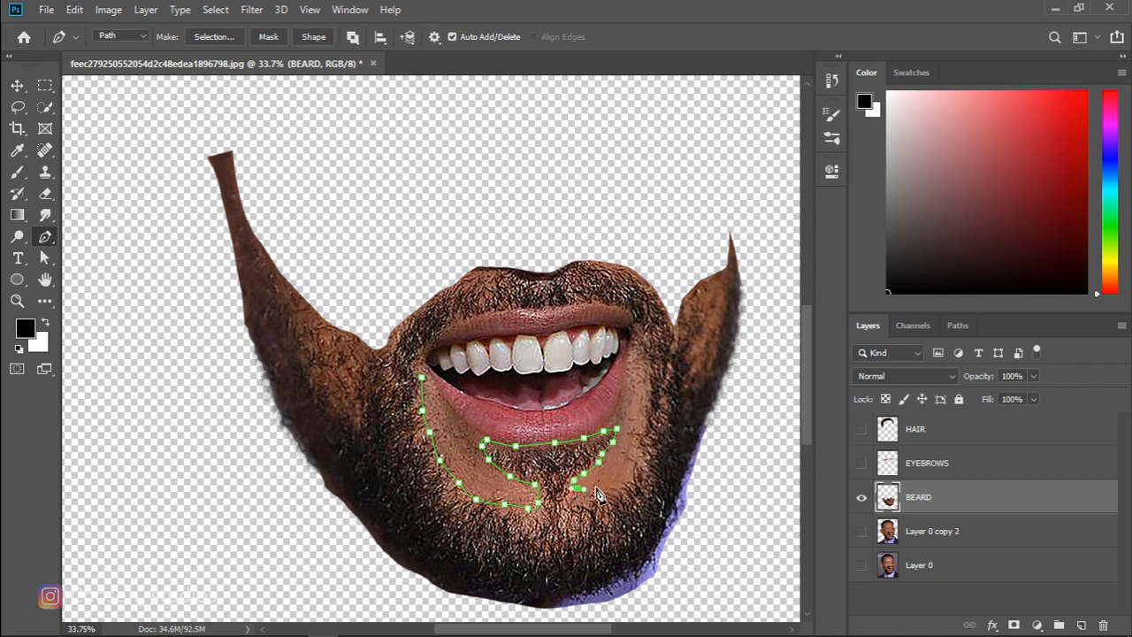
{"action": "left_click", "coordinate": [624, 481]}
{"action": "left_click", "coordinate": [641, 425]}
{"action": "left_click", "coordinate": [647, 375]}
{"action": "left_click", "coordinate": [645, 348]}
{"action": "left_click", "coordinate": [637, 327]}
- Trace the path along the upper lip's top edge to the left-side mouth corner and close it
{"action": "left_click_drag", "start_coordinate": [560, 308], "coordinate": [494, 325]}
{"action": "left_click", "coordinate": [560, 309], "text": "alt"}
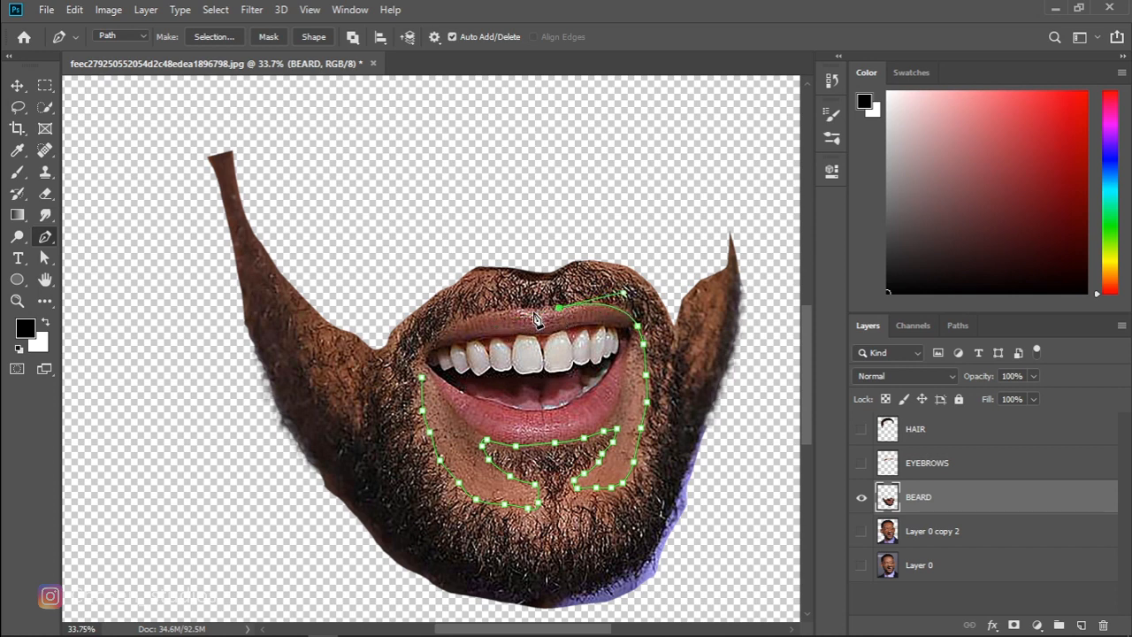
{"action": "left_click", "coordinate": [529, 311]}
{"action": "left_click_drag", "start_coordinate": [455, 328], "coordinate": [439, 338]}
{"action": "left_click", "coordinate": [435, 338]}
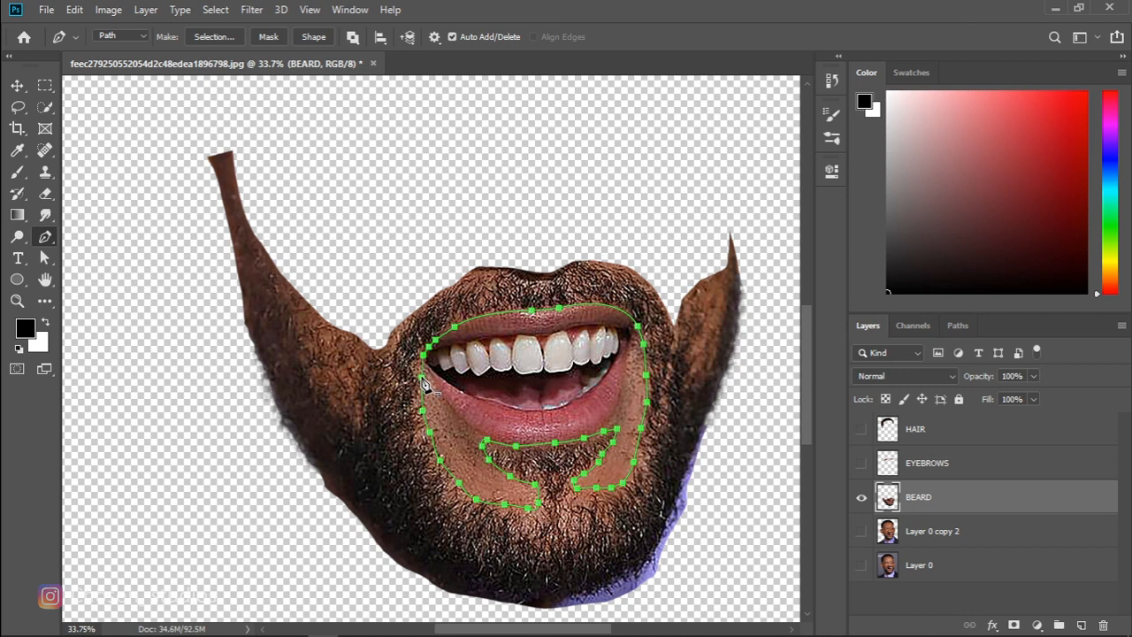
- Convert the closed path to a selection with a 1-pixel feather, delete the mouth and bare skin from the BEARD layer, and deselect
{"action": "right_click", "coordinate": [441, 393]}
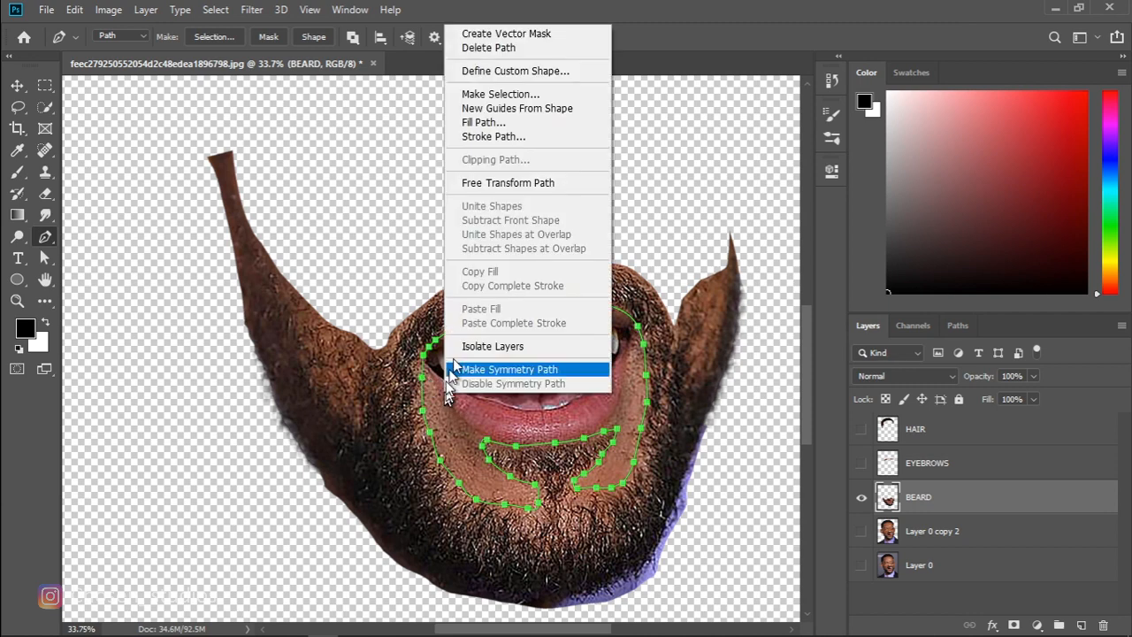
{"action": "left_click", "coordinate": [490, 96]}
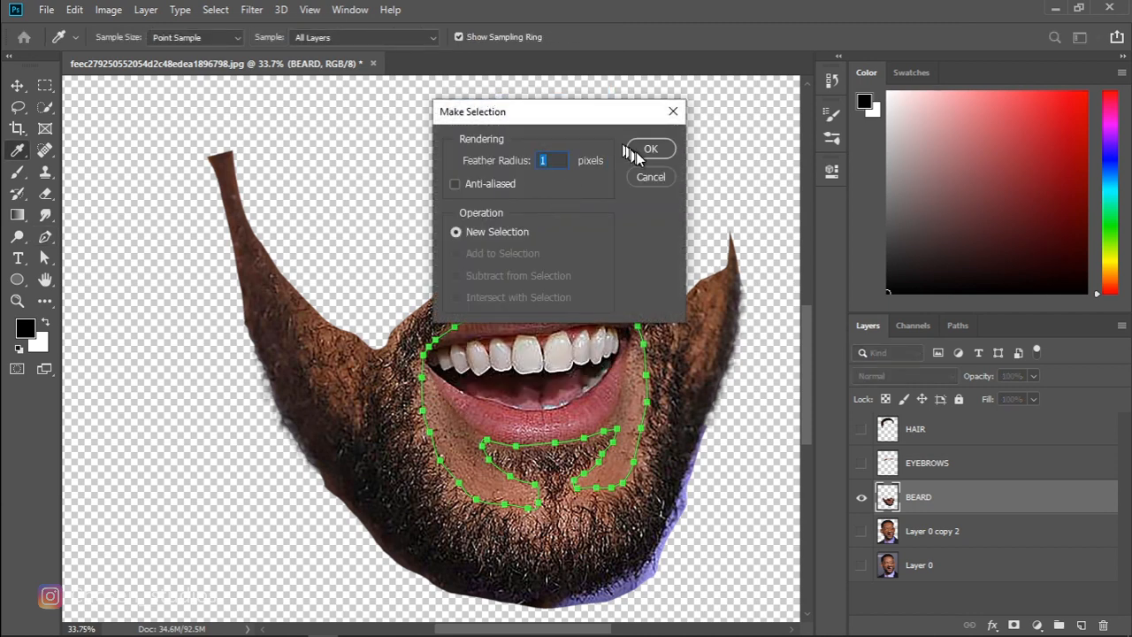
{"action": "left_click", "coordinate": [640, 150]}
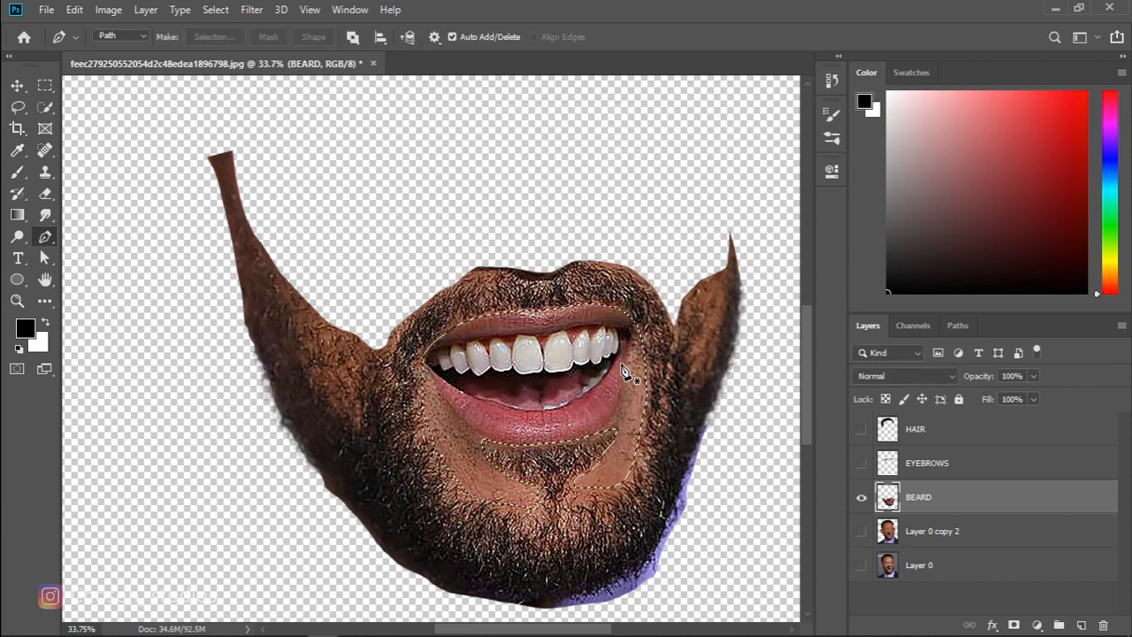
{"action": "key", "text": "Delete"}
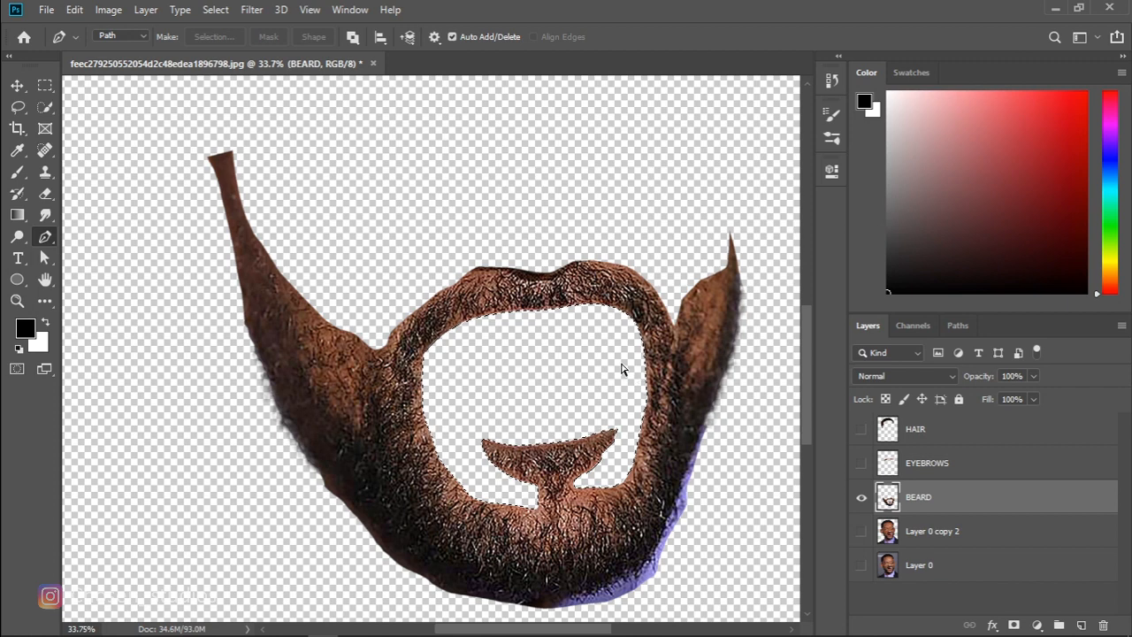
{"action": "key", "text": "ctrl+d"}
- Show the HAIR, EYEBROWS and Layer 0 copy 2 layers together with the beard, with the whole portrait in view
{"action": "key", "text": "ctrl+minus"}
{"action": "key", "text": "ctrl+0"}
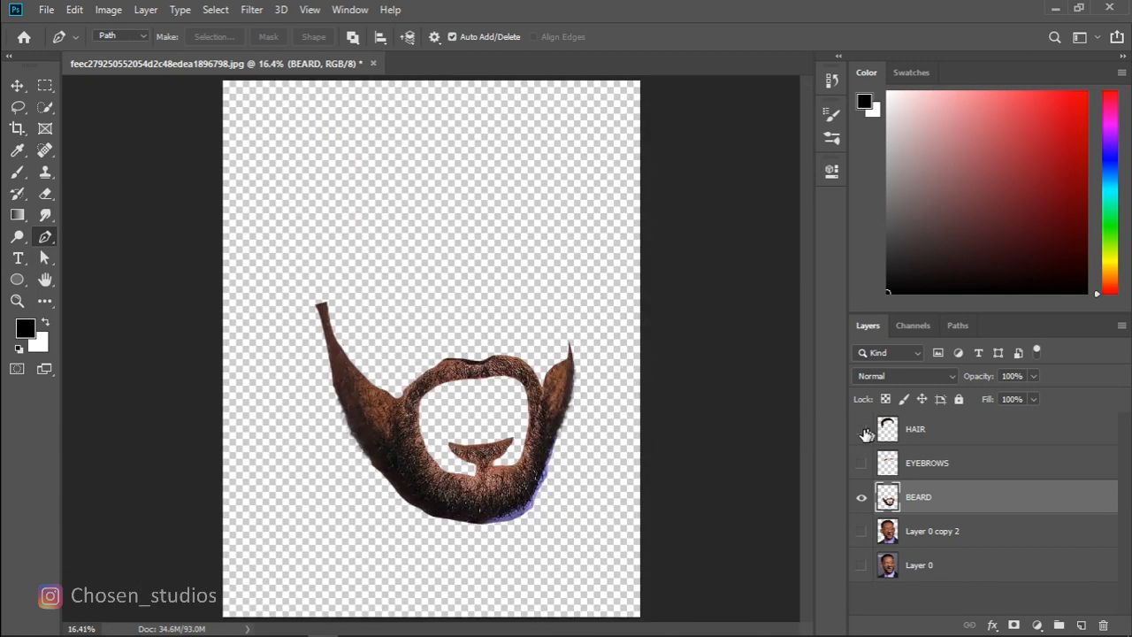
{"action": "left_click", "coordinate": [862, 434]}
{"action": "left_click", "coordinate": [862, 465]}
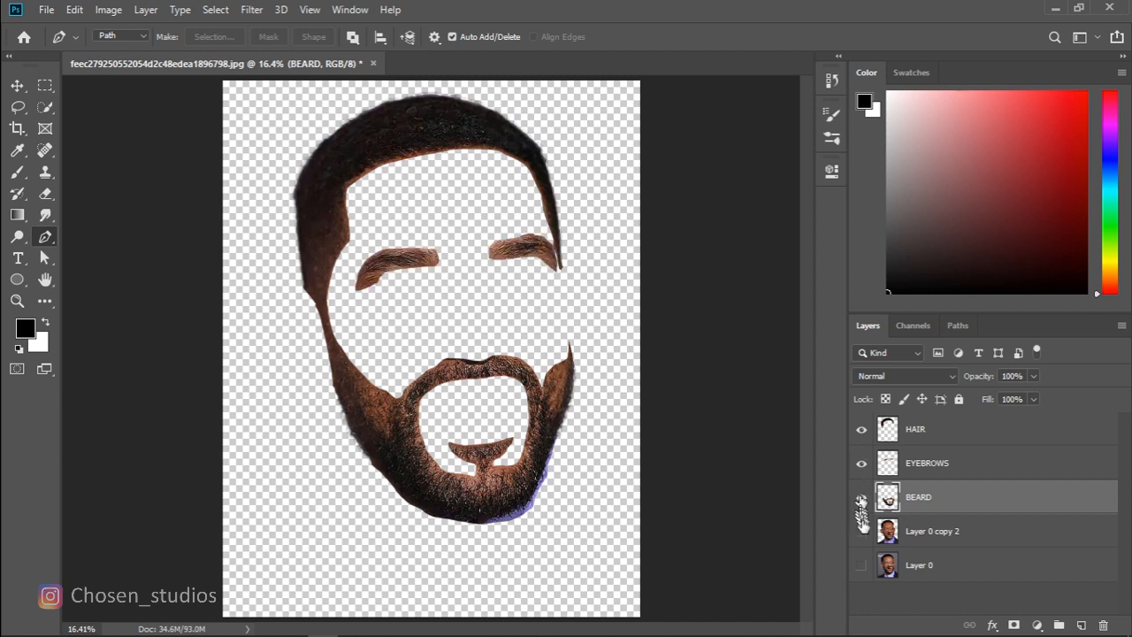
{"action": "left_click", "coordinate": [862, 534]}
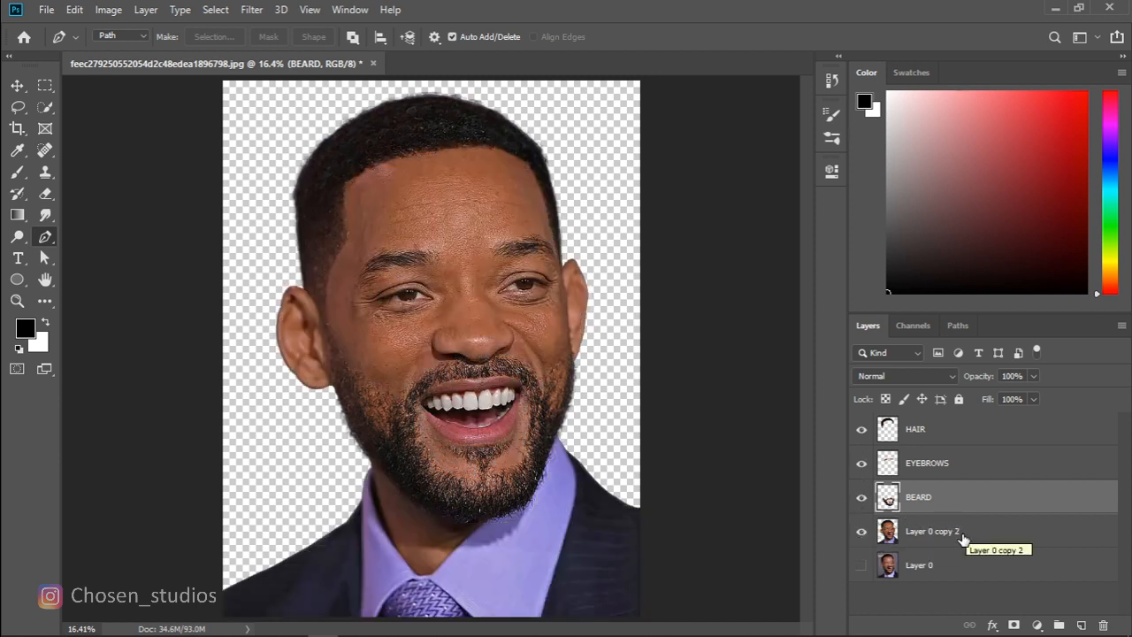
- Duplicate Layer 0 copy 2, delete the BEARD layer's outline area from the duplicate, and deselect
{"action": "left_click", "coordinate": [962, 537]}
{"action": "key", "text": "ctrl+j"}
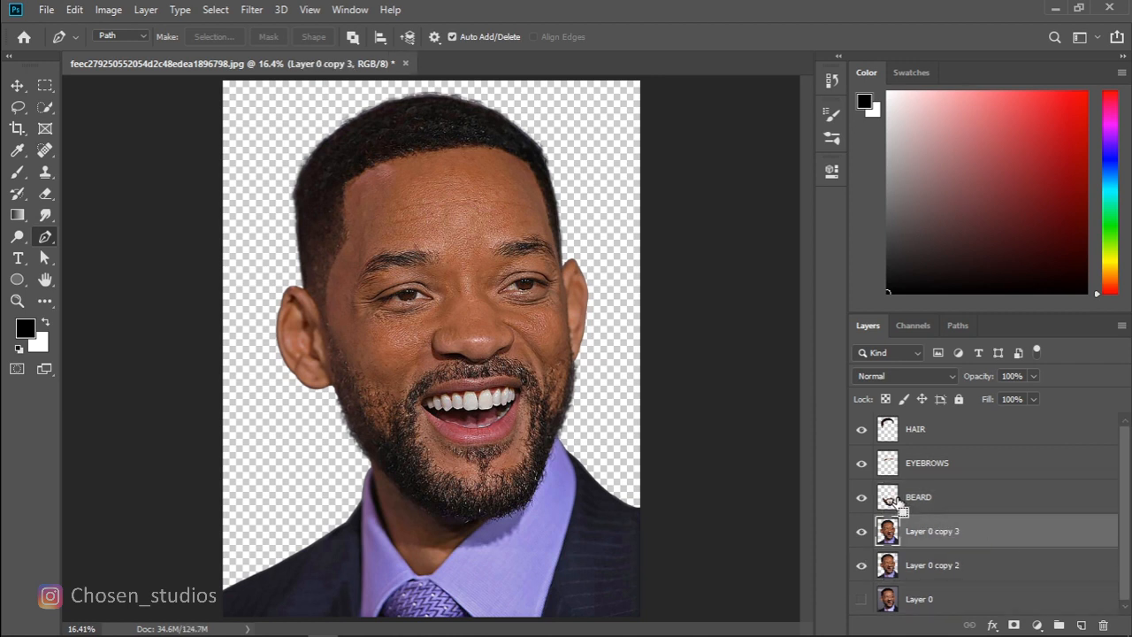
{"action": "left_click", "coordinate": [889, 497], "text": "ctrl"}
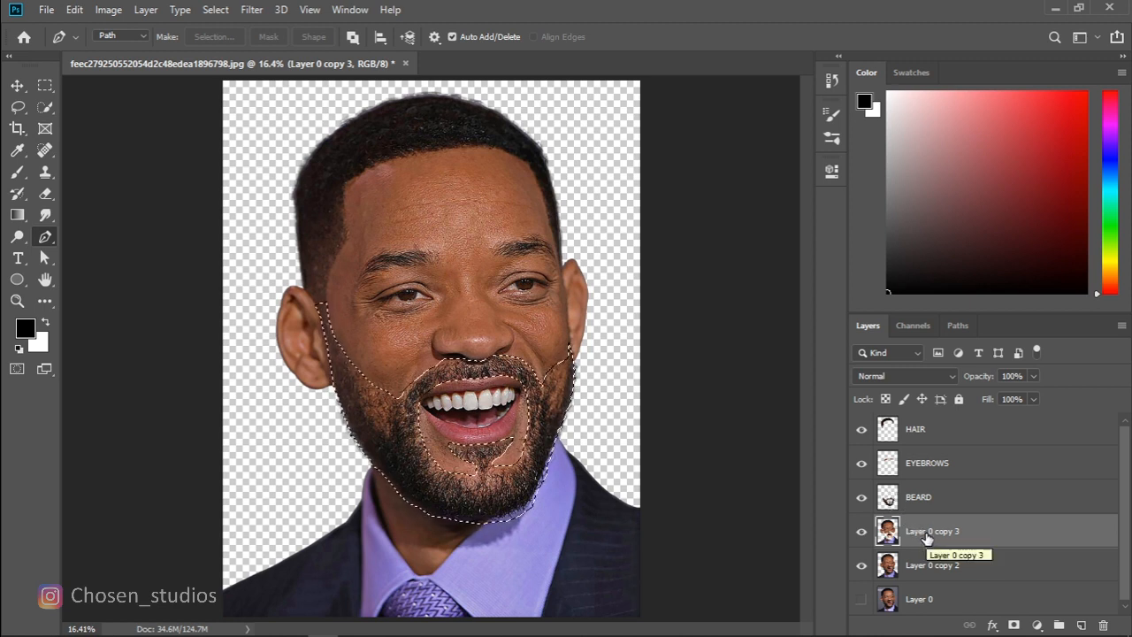
{"action": "key", "text": "Delete"}
{"action": "key", "text": "ctrl+d"}
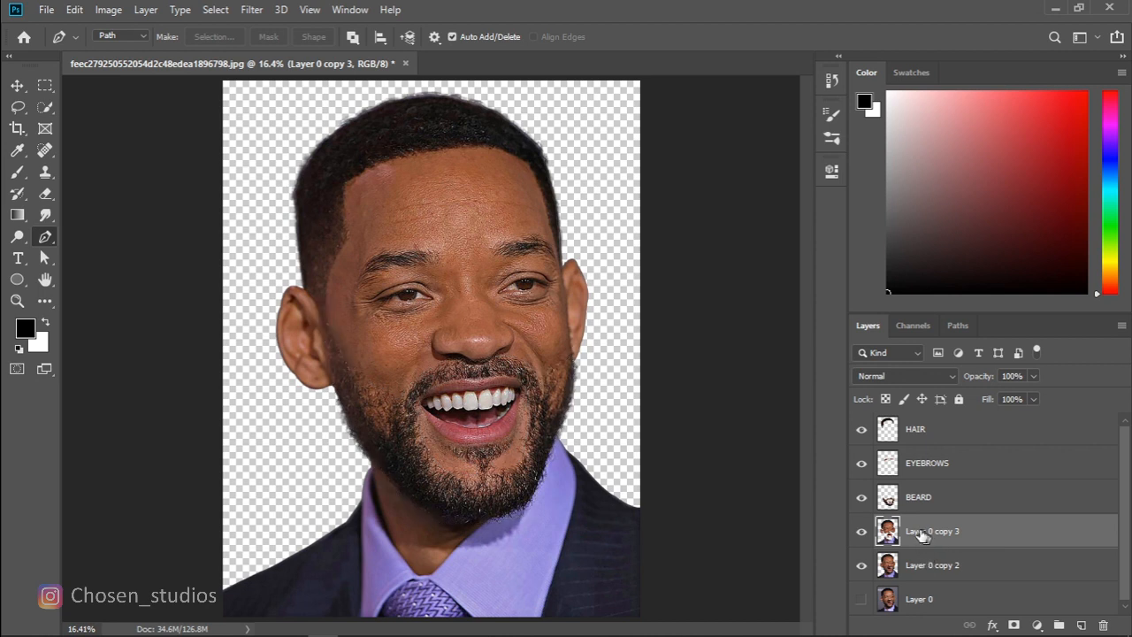
- Hide the BEARD, EYEBROWS, HAIR and Layer 0 copy 2 layers so only the new beardless duplicate shows
{"action": "left_click", "coordinate": [861, 497]}
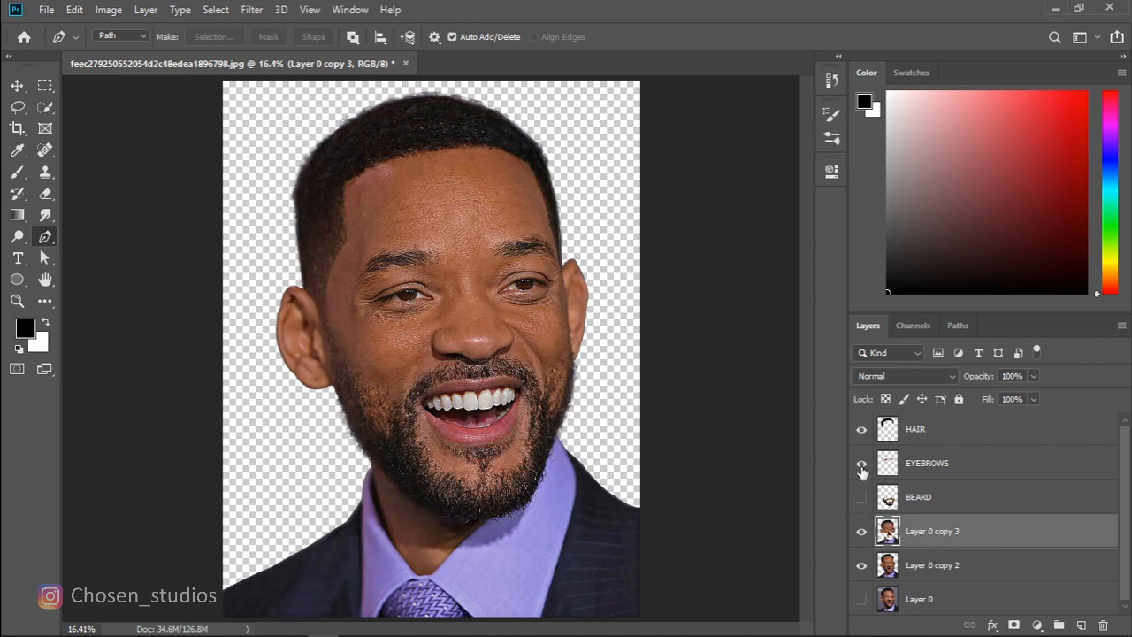
{"action": "left_click", "coordinate": [861, 462]}
{"action": "left_click", "coordinate": [861, 429]}
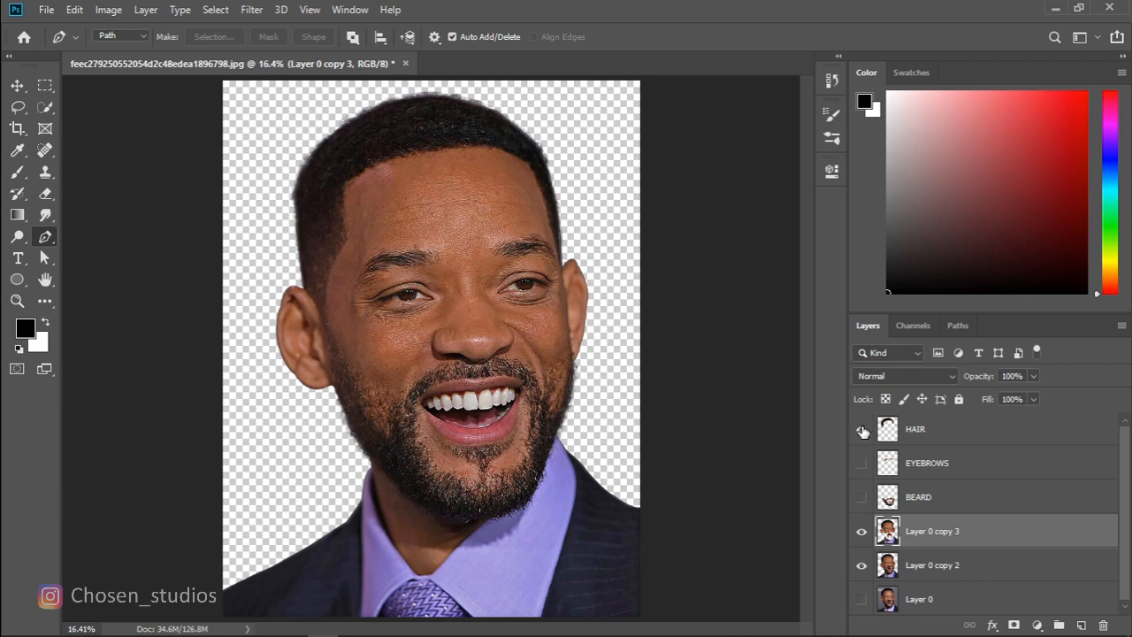
{"action": "left_click", "coordinate": [862, 570]}
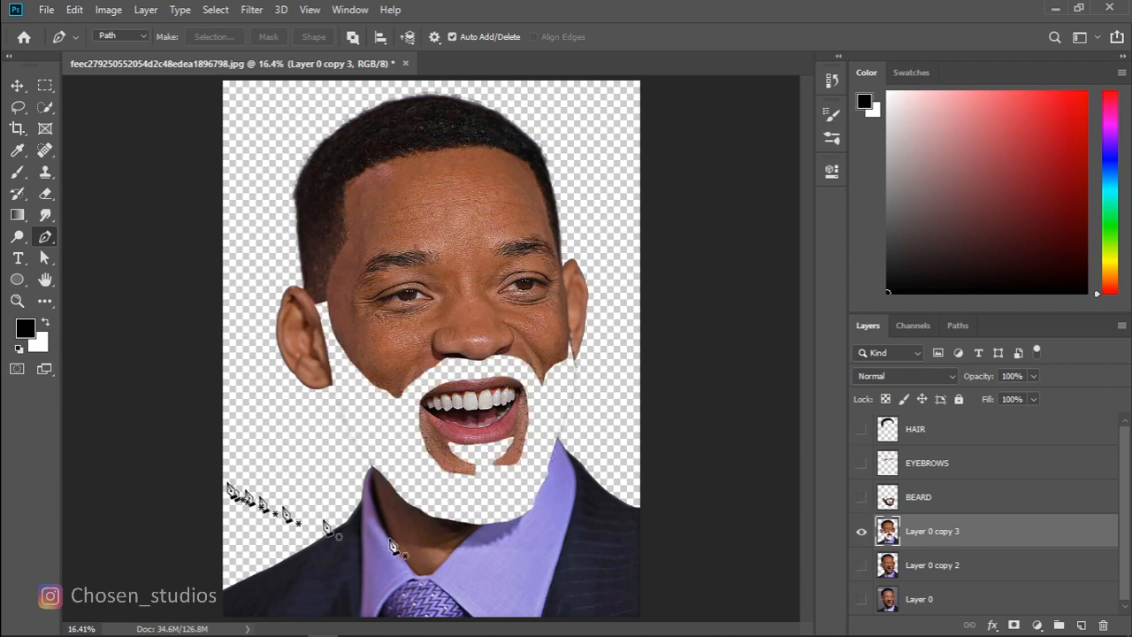
- Start a Pen path outside the canvas beside the left-side shoulder and run it above the jacket toward the shirt collar
{"action": "left_click", "coordinate": [17, 301]}
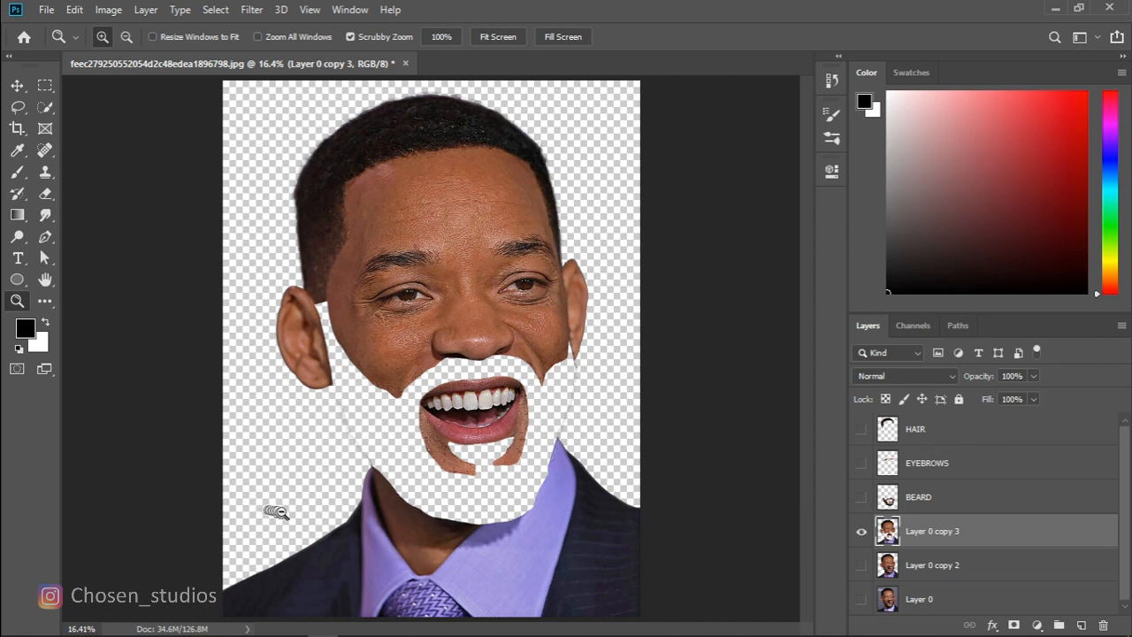
{"action": "left_click_drag", "start_coordinate": [274, 505], "coordinate": [290, 518]}
{"action": "left_click", "coordinate": [45, 237]}
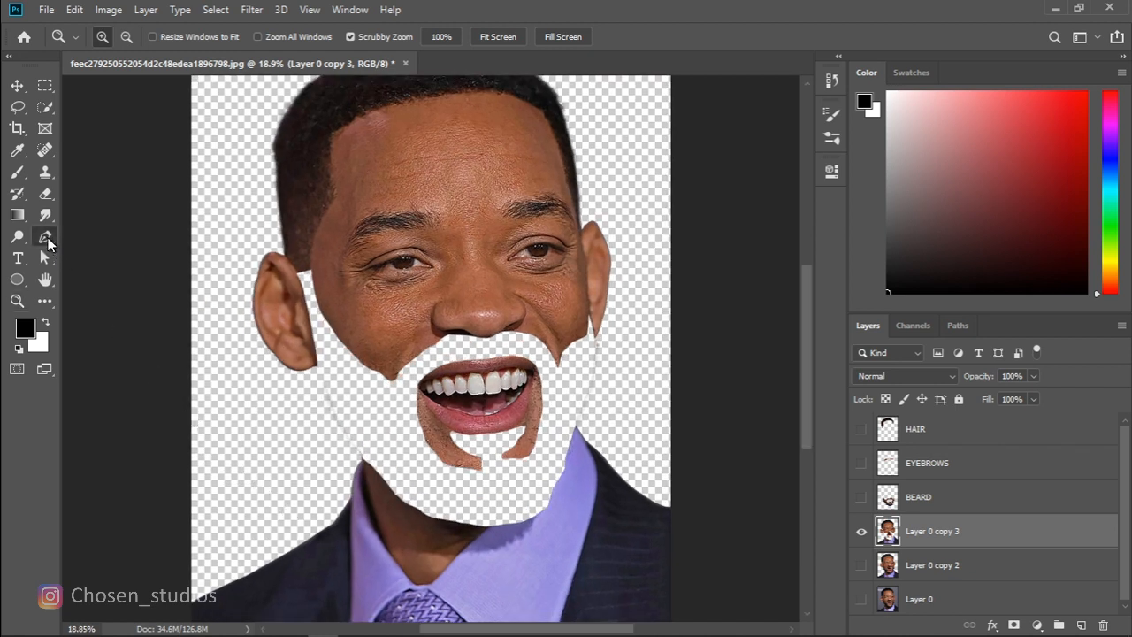
{"action": "left_click", "coordinate": [161, 575]}
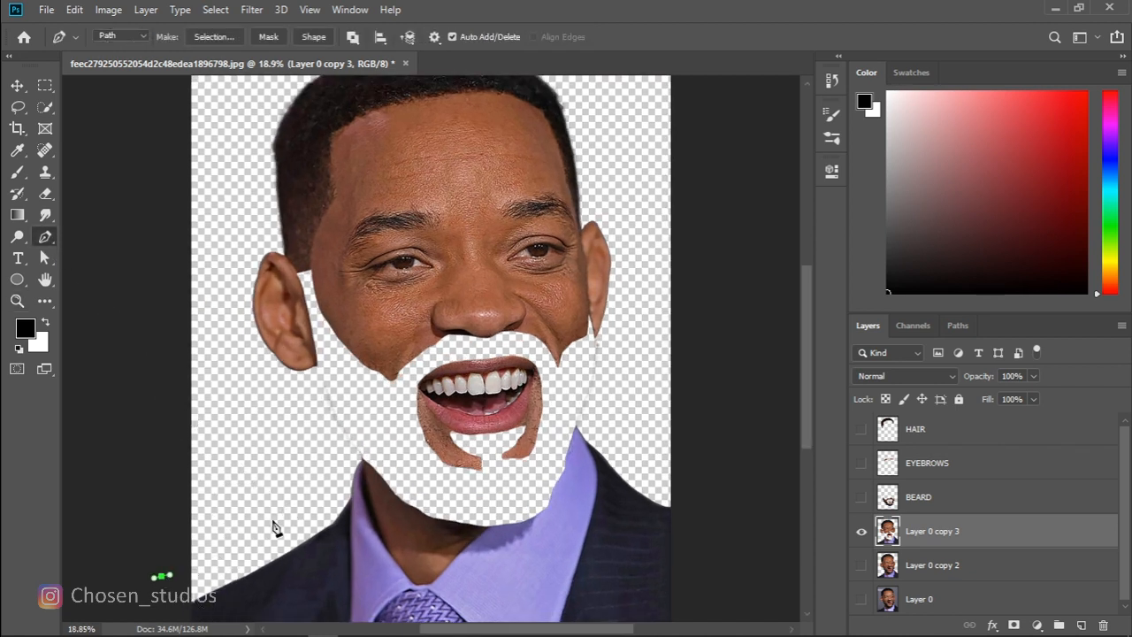
{"action": "left_click_drag", "start_coordinate": [329, 477], "coordinate": [351, 463]}
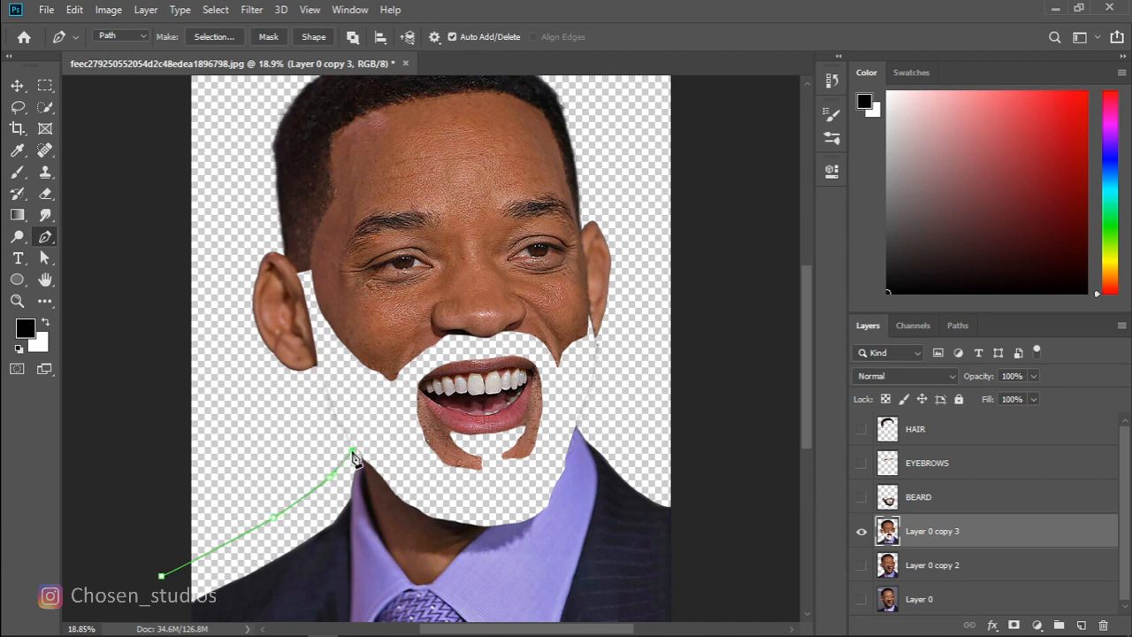
- Continue the path over the left-side collar tip and partway down the collar's inner edge along the neck
{"action": "left_click", "coordinate": [17, 300]}
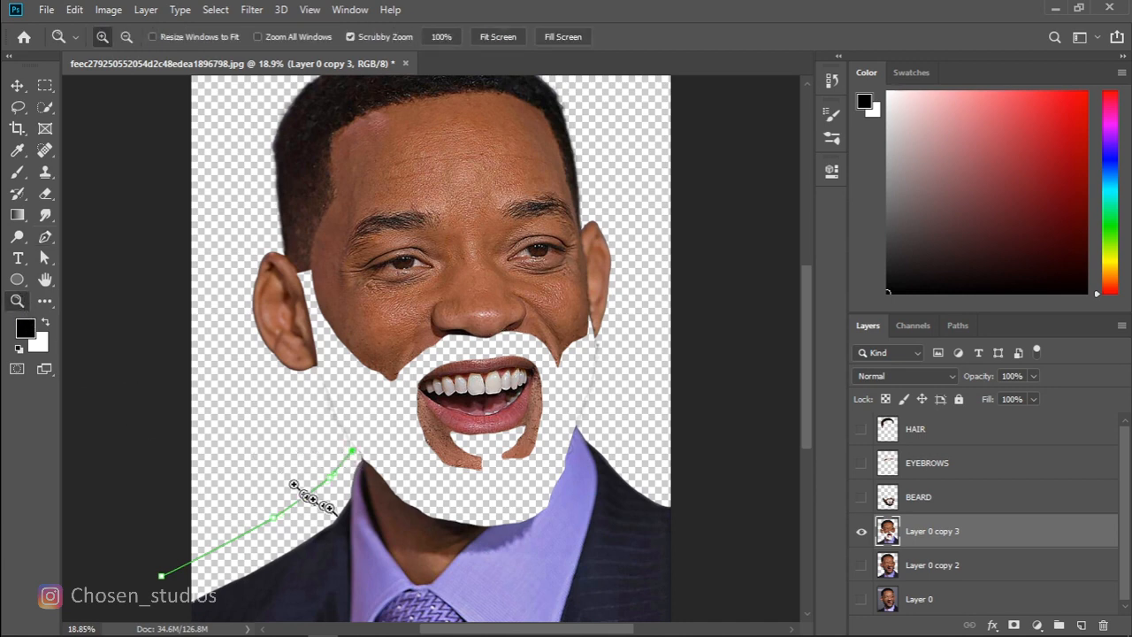
{"action": "left_click_drag", "start_coordinate": [294, 485], "coordinate": [377, 522]}
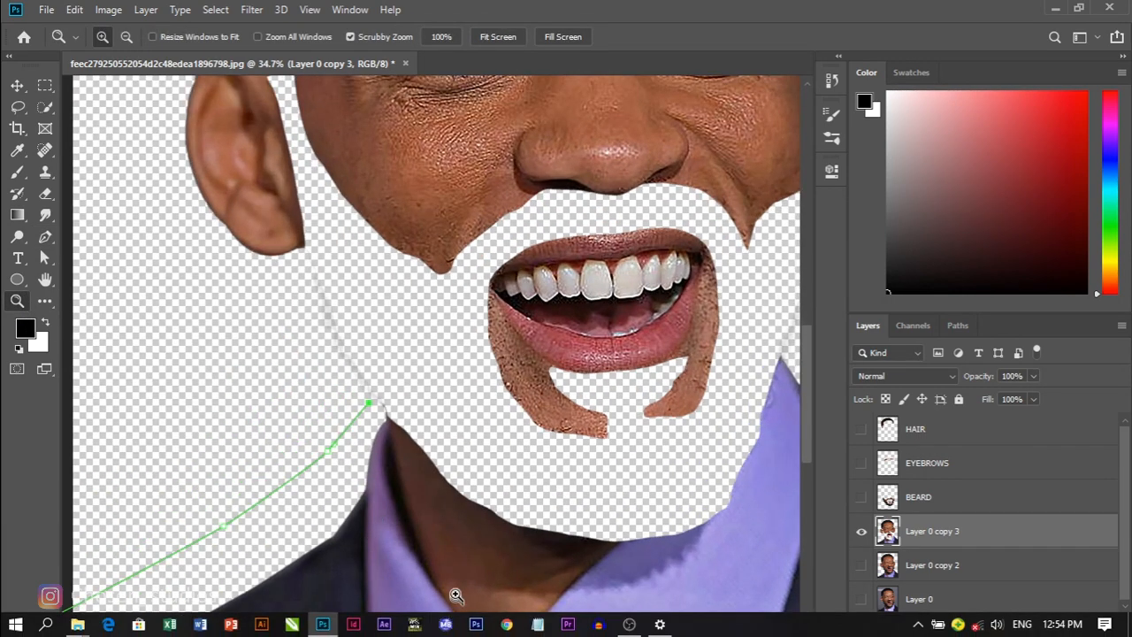
{"action": "left_click_drag", "start_coordinate": [458, 629], "coordinate": [481, 629]}
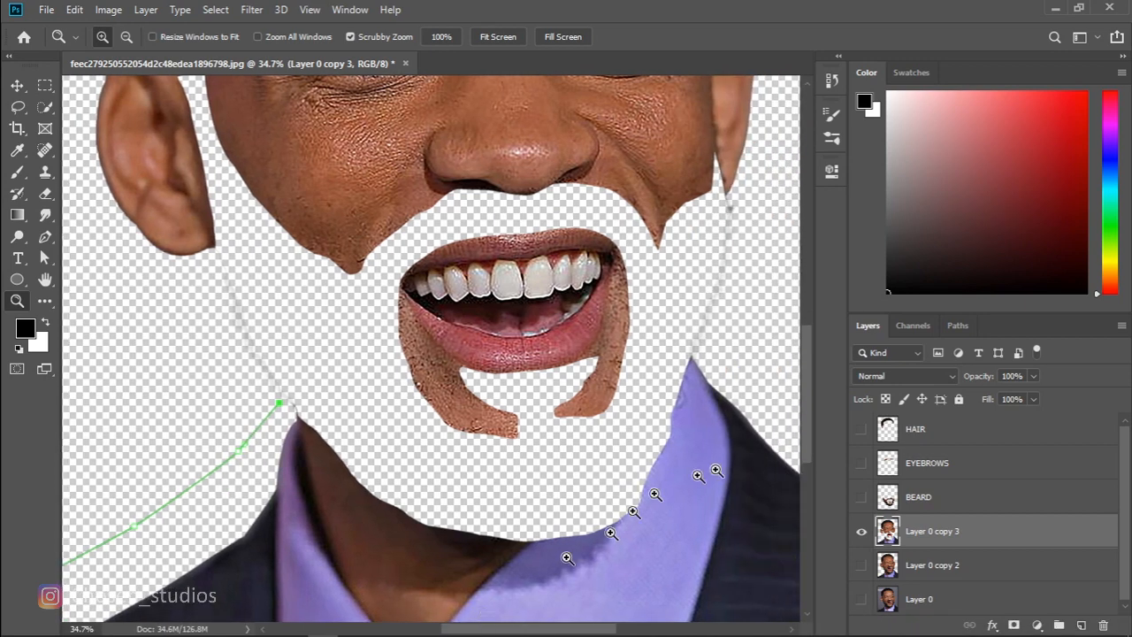
{"action": "left_click_drag", "start_coordinate": [807, 380], "coordinate": [807, 411]}
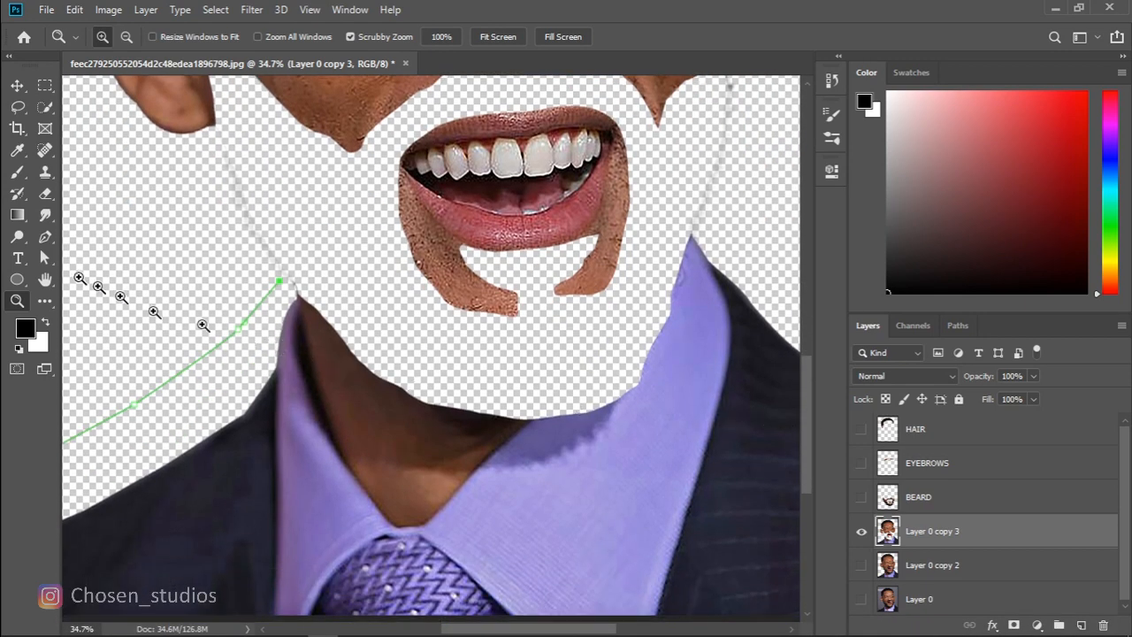
{"action": "left_click", "coordinate": [45, 236]}
{"action": "left_click", "coordinate": [293, 270]}
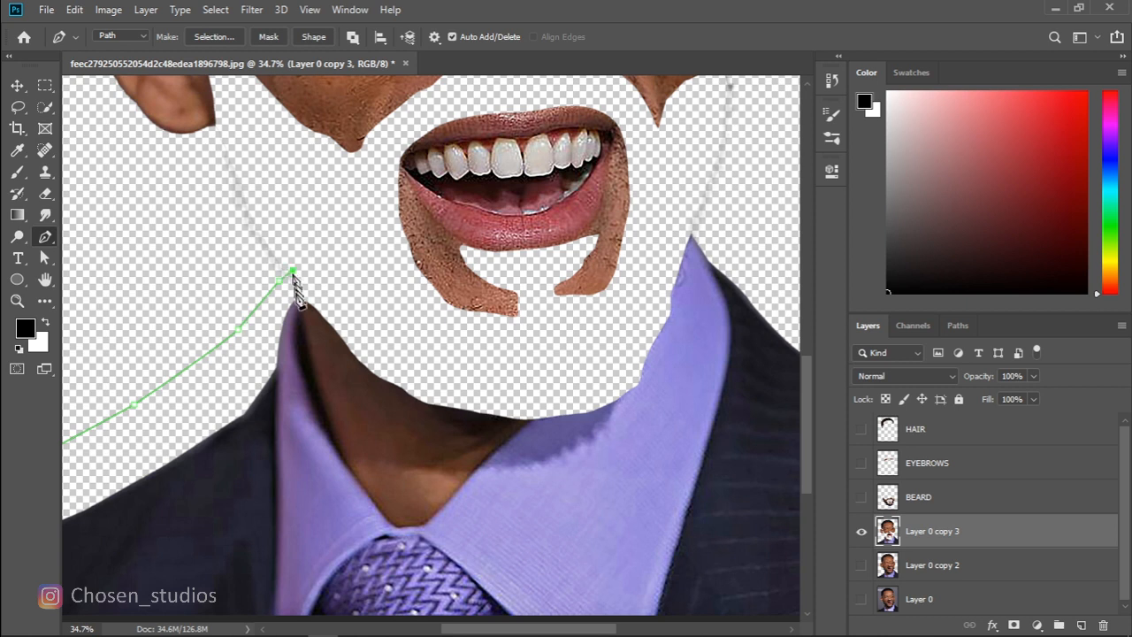
{"action": "left_click", "coordinate": [302, 302]}
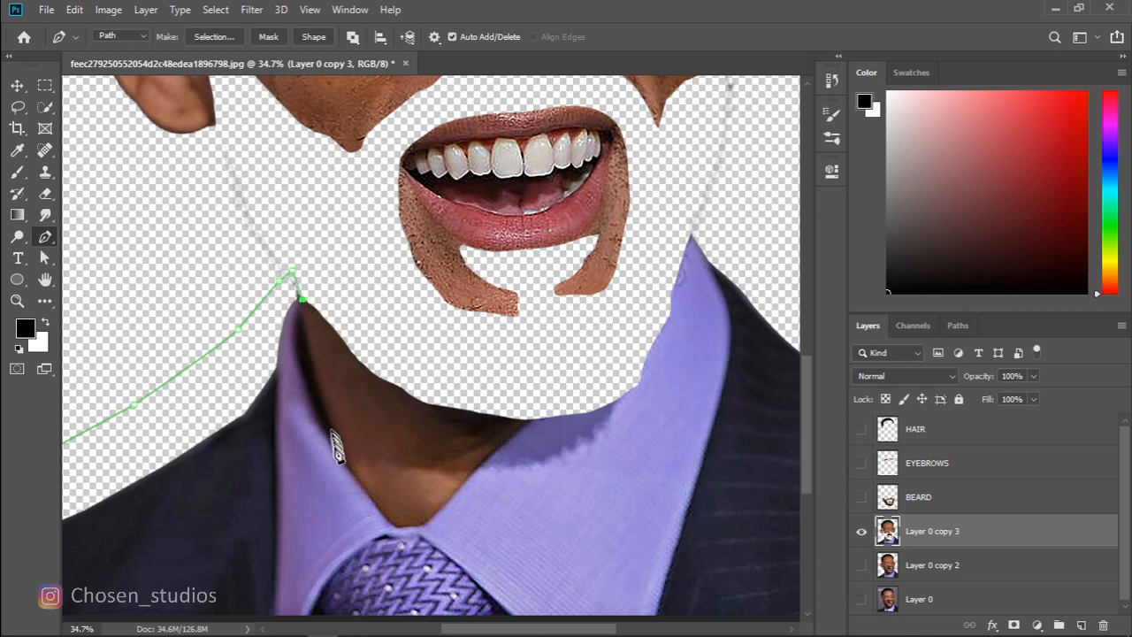
{"action": "left_click_drag", "start_coordinate": [338, 445], "coordinate": [363, 489]}
{"action": "left_click", "coordinate": [338, 445], "text": "alt"}
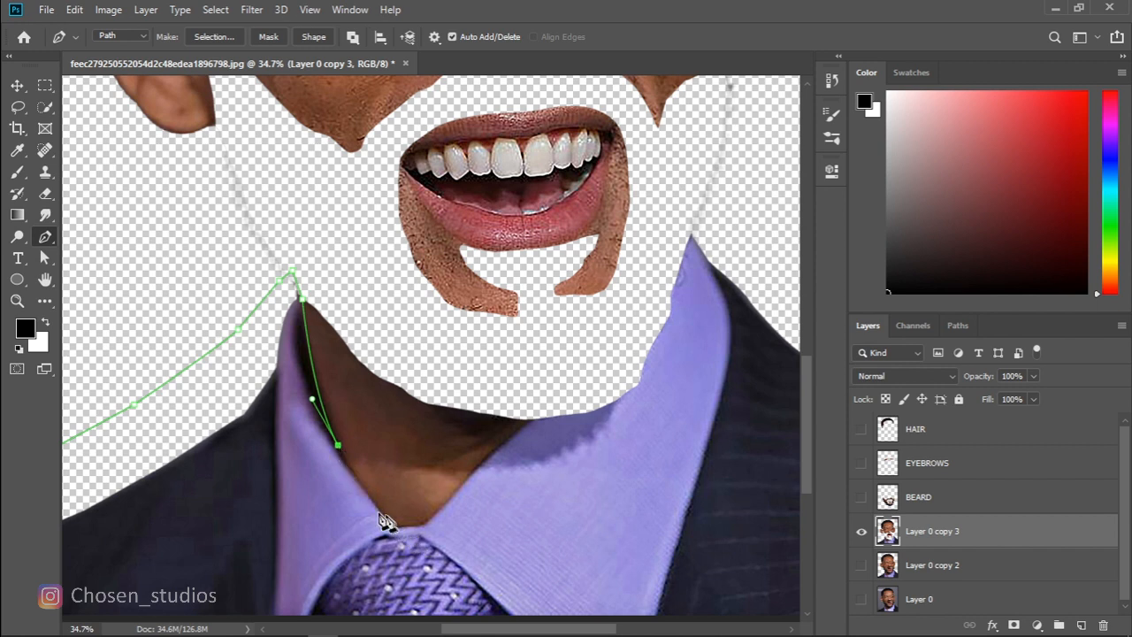
- Trace around the base of the neck opening above the tie knot, then up the right-side collar edge and over its tip
{"action": "left_click_drag", "start_coordinate": [378, 508], "coordinate": [391, 522]}
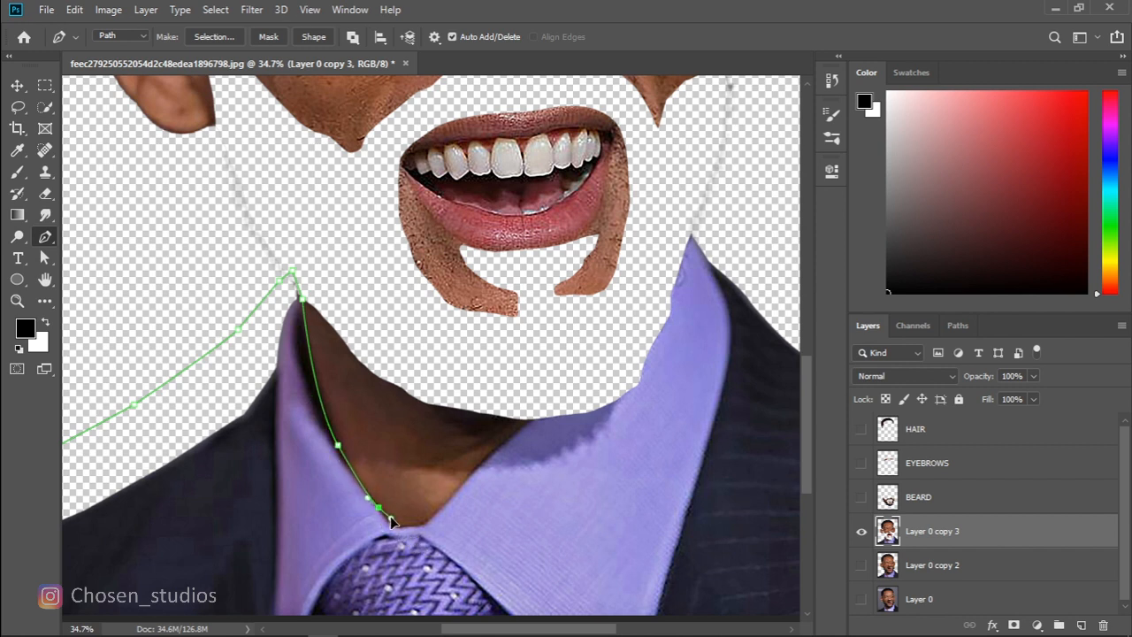
{"action": "left_click", "coordinate": [379, 510]}
{"action": "left_click", "coordinate": [449, 498]}
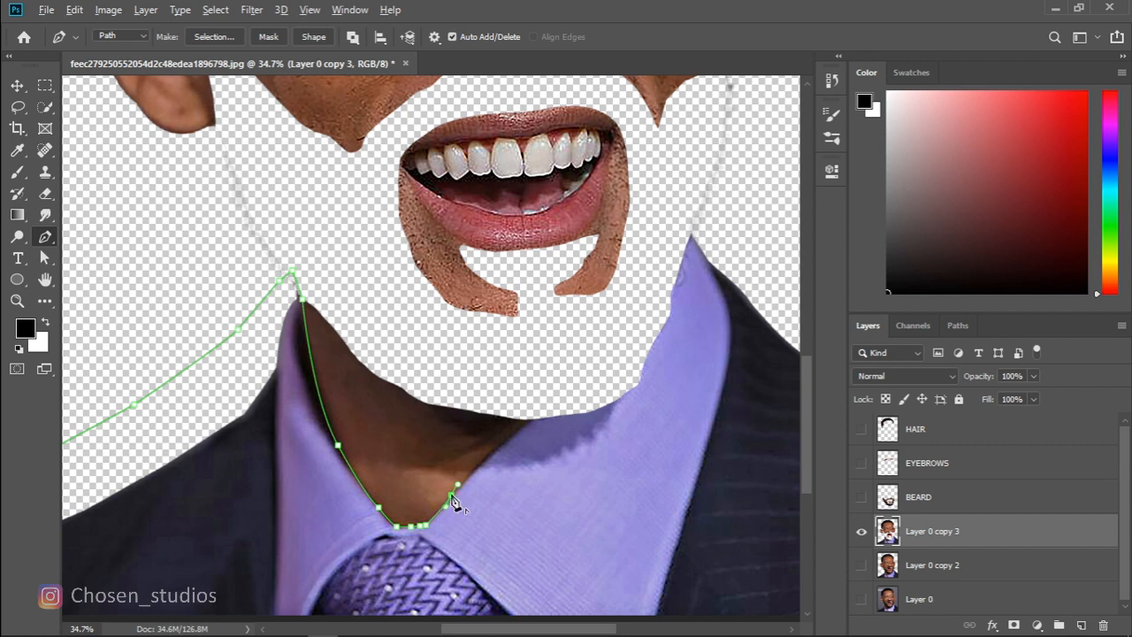
{"action": "left_click", "coordinate": [451, 498], "text": "alt"}
{"action": "left_click_drag", "start_coordinate": [502, 448], "coordinate": [556, 375]}
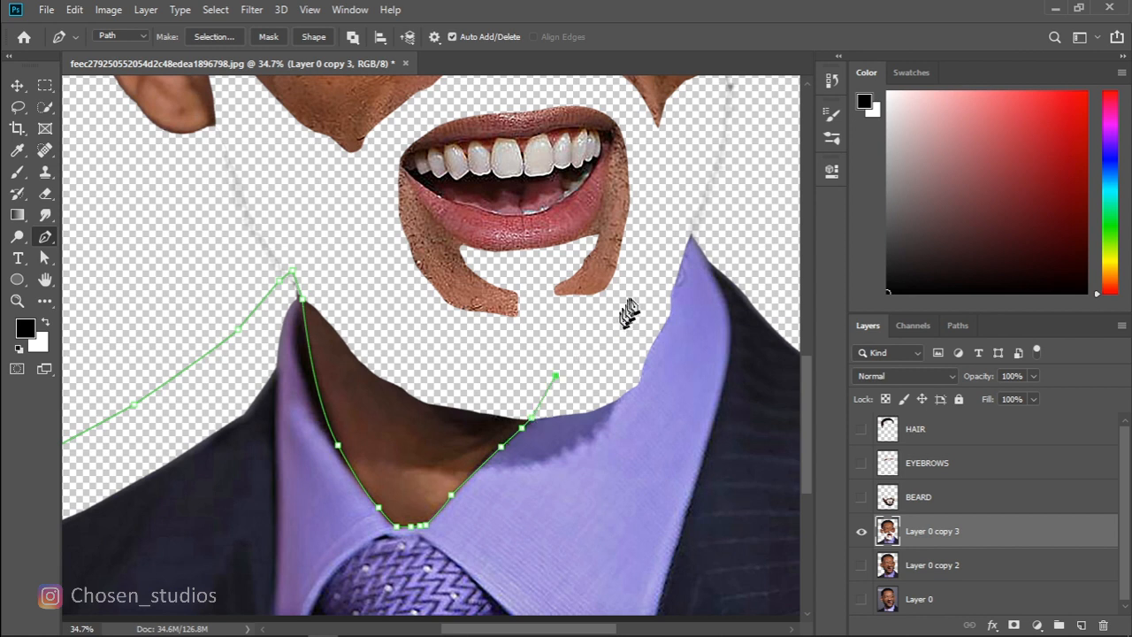
{"action": "left_click_drag", "start_coordinate": [682, 240], "coordinate": [727, 228]}
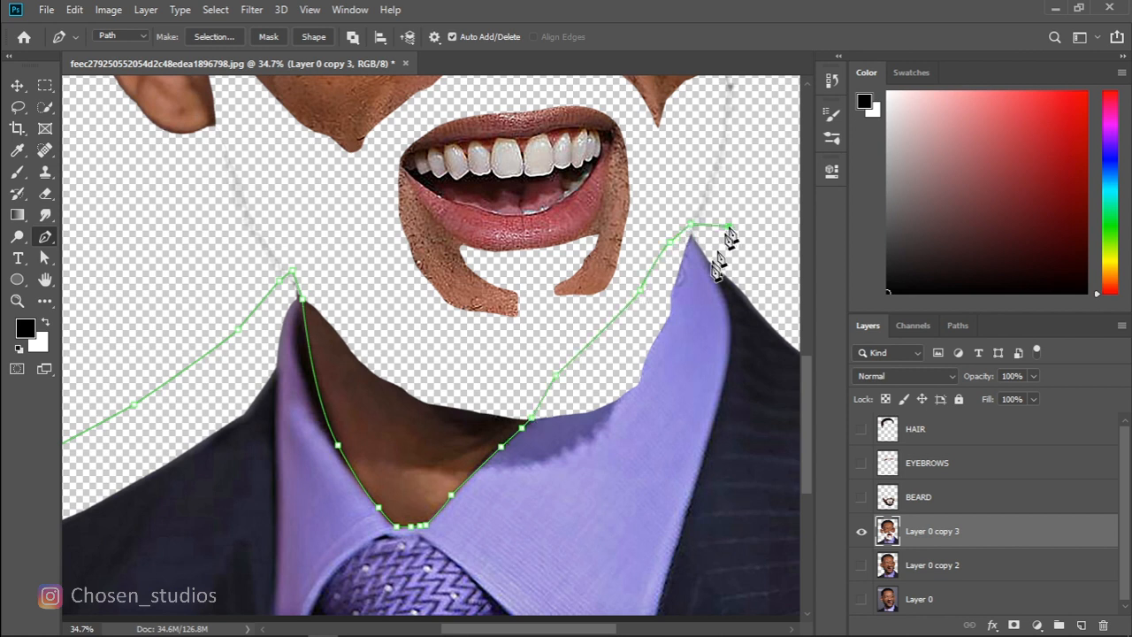
- Carry the path above the right-side shoulder, past the canvas edge, and down beside the jacket
{"action": "key", "text": "ctrl+0"}
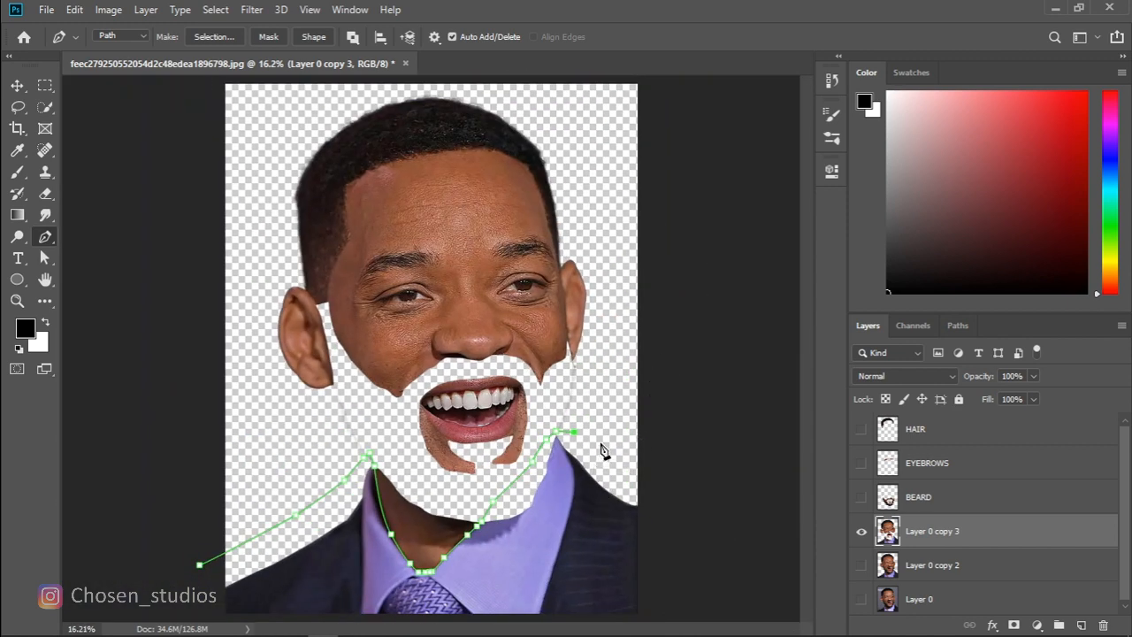
{"action": "left_click", "coordinate": [622, 462]}
{"action": "left_click", "coordinate": [650, 482]}
{"action": "left_click", "coordinate": [659, 521]}
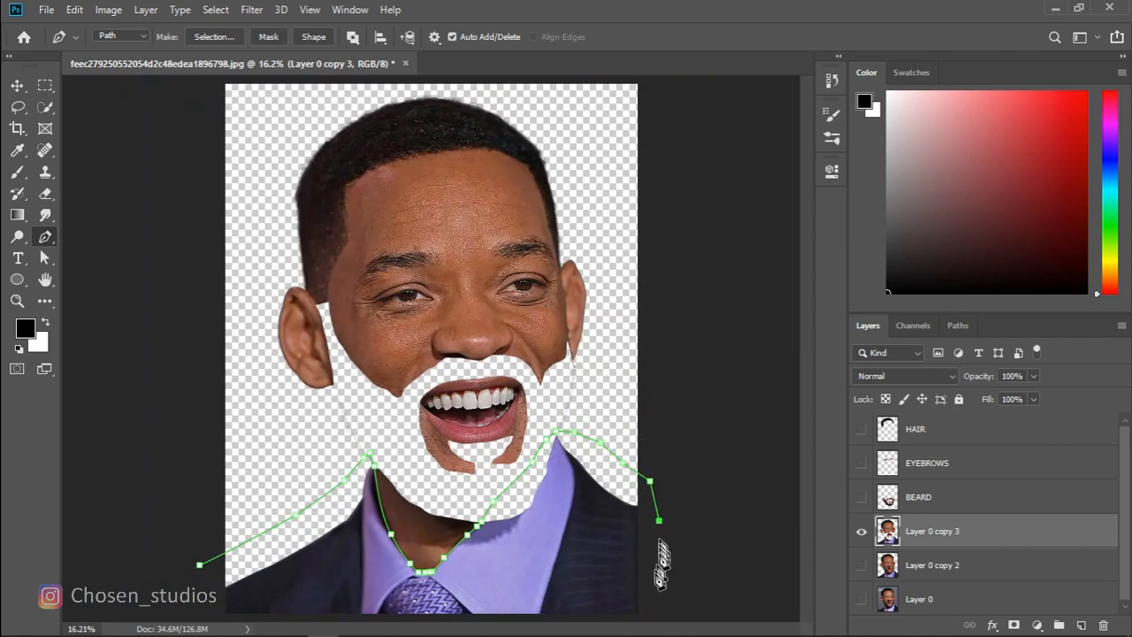
{"action": "left_click", "coordinate": [656, 584]}
{"action": "key", "text": "ctrl+minus"}
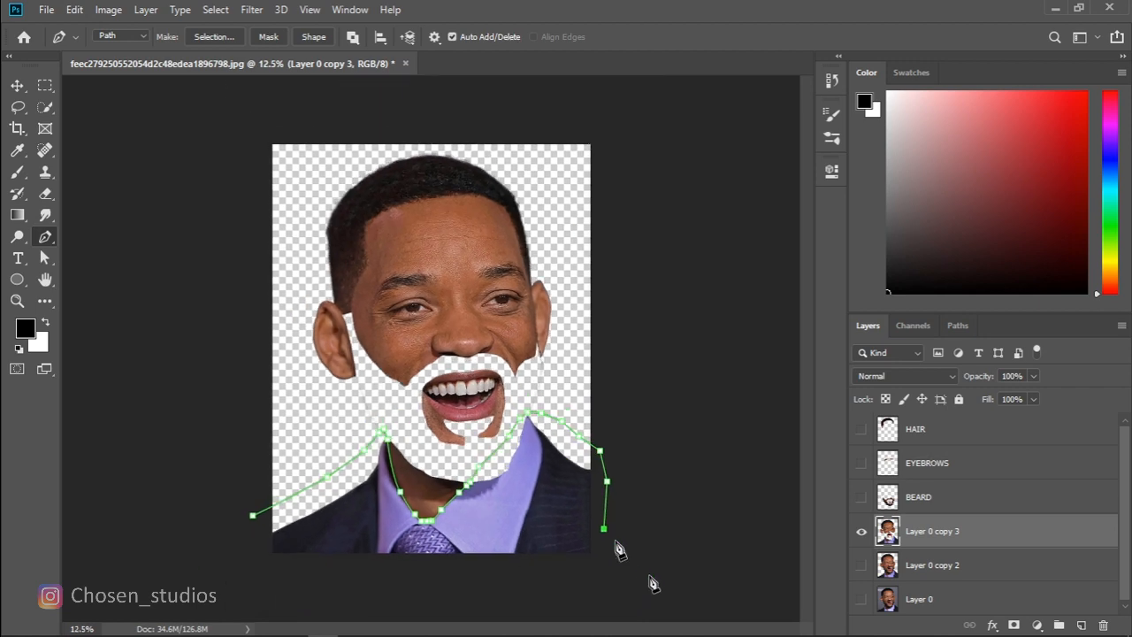
- Run the path beneath the canvas back to its starting point, close it around the clothes, and convert it to a selection
{"action": "left_click", "coordinate": [613, 567]}
{"action": "left_click", "coordinate": [578, 576]}
{"action": "left_click", "coordinate": [479, 586]}
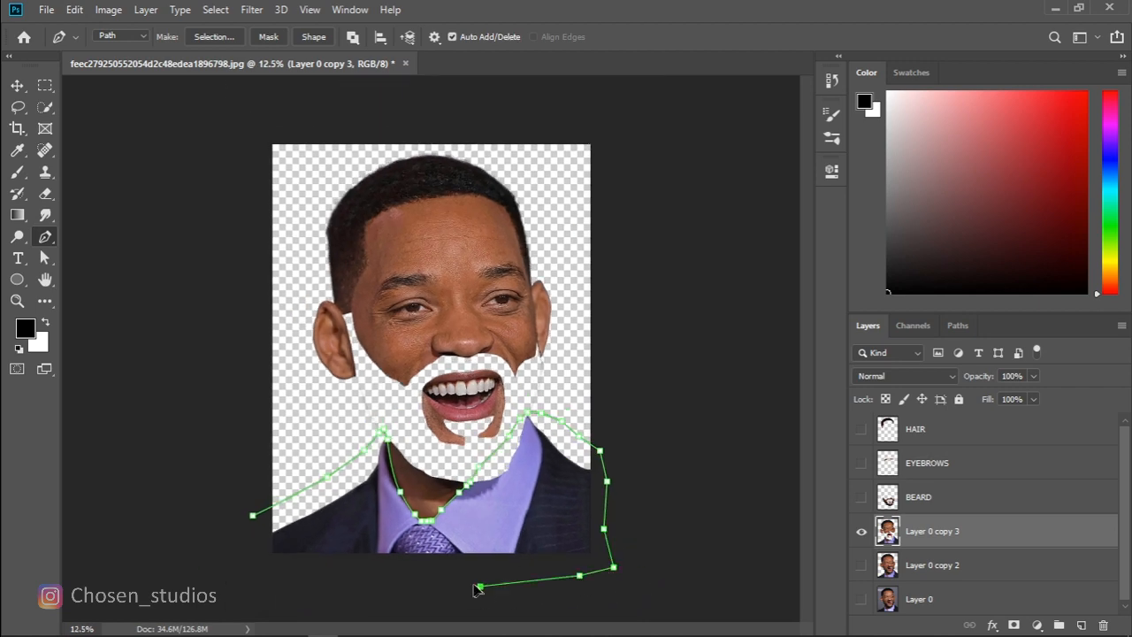
{"action": "left_click", "coordinate": [324, 574]}
{"action": "left_click", "coordinate": [269, 568]}
{"action": "left_click", "coordinate": [252, 555]}
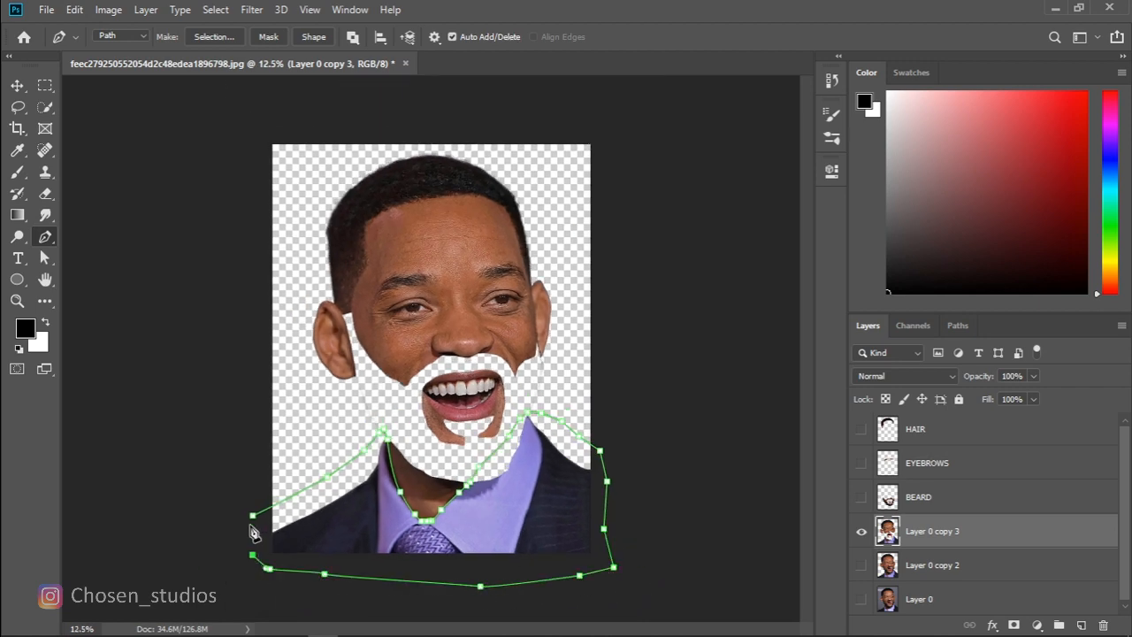
{"action": "left_click", "coordinate": [252, 514]}
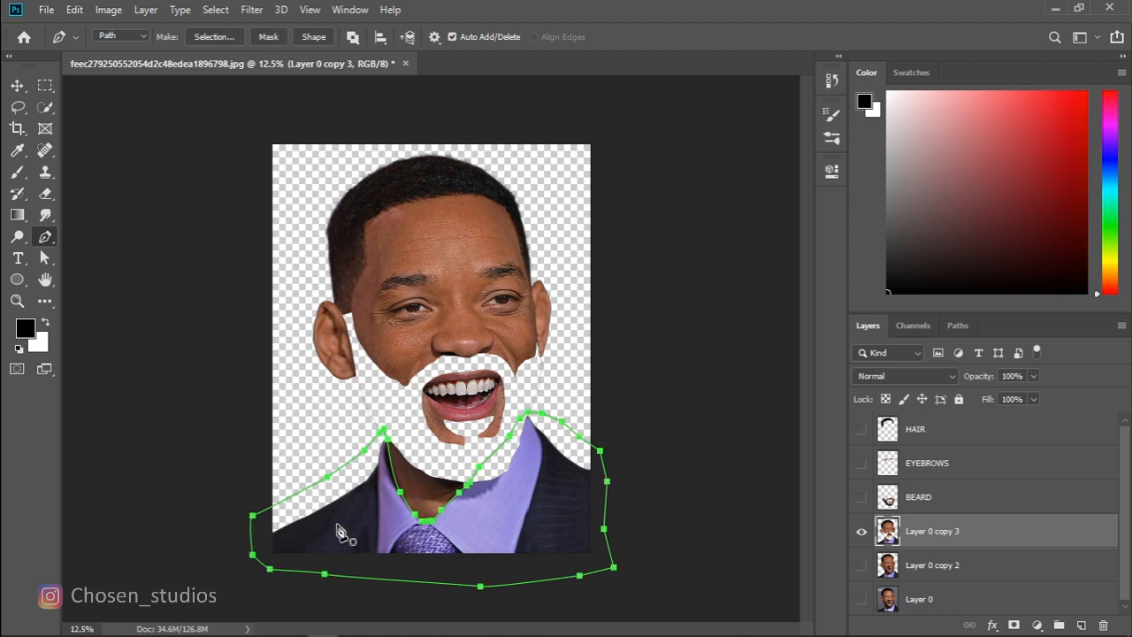
{"action": "key", "text": "ctrl+Return"}
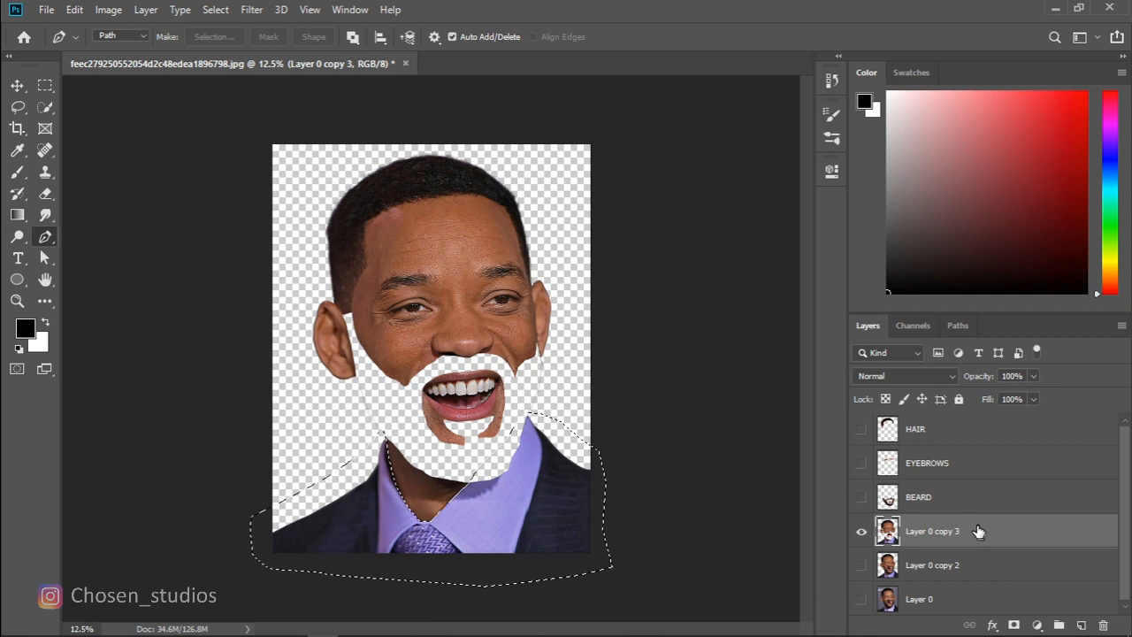
- Copy the selected clothes to a new layer named SUIT and show the HAIR, EYEBROWS, BEARD and Layer 0 copy 2 layers
{"action": "key", "text": "ctrl+j"}
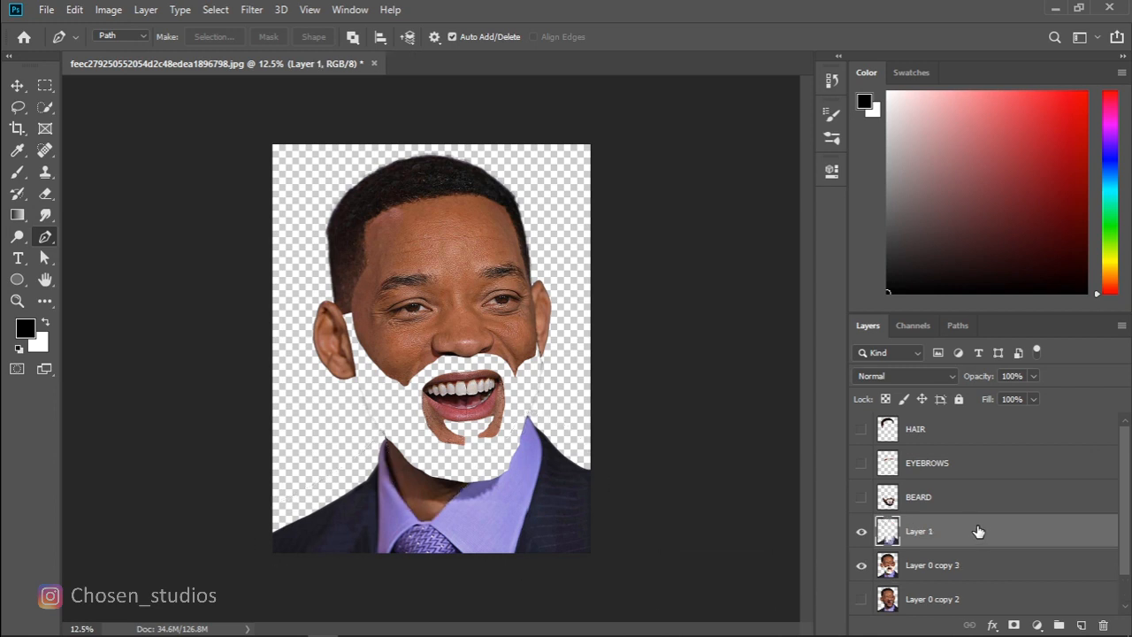
{"action": "double_click", "coordinate": [930, 532]}
{"action": "type", "text": "SUIT"}
{"action": "key", "text": "Return"}
{"action": "left_click_drag", "start_coordinate": [863, 501], "coordinate": [863, 433]}
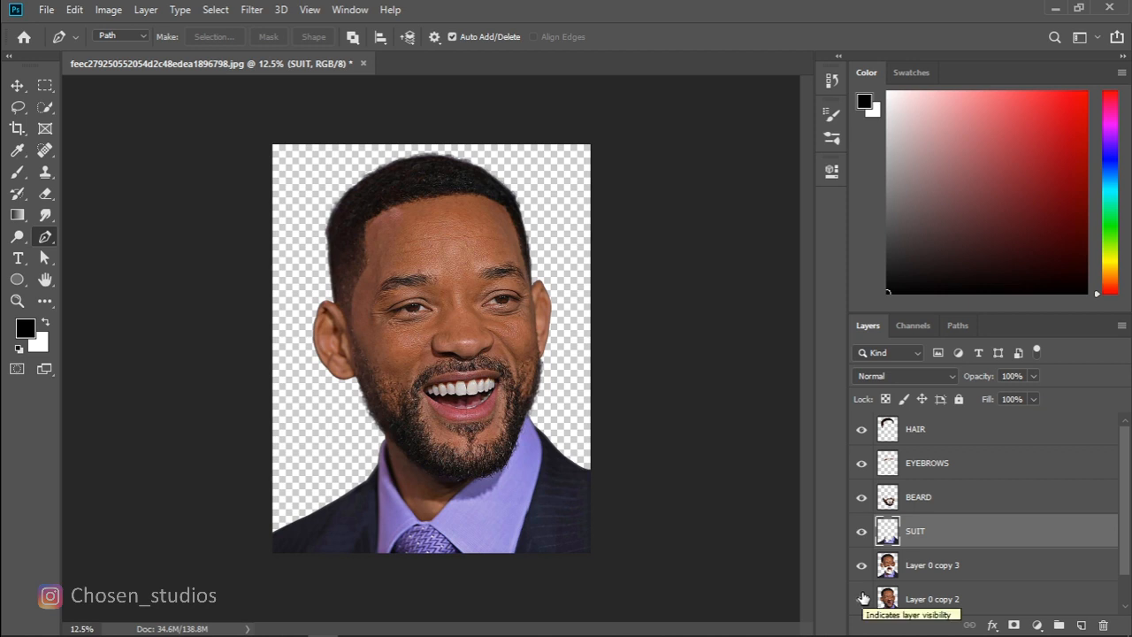
- Save the document in Photoshop format as SMUDGE TUTORIAL in the WILL SMITH folder, keeping Layers and Maximize Compatibility enabled
{"action": "left_click", "coordinate": [16, 85]}
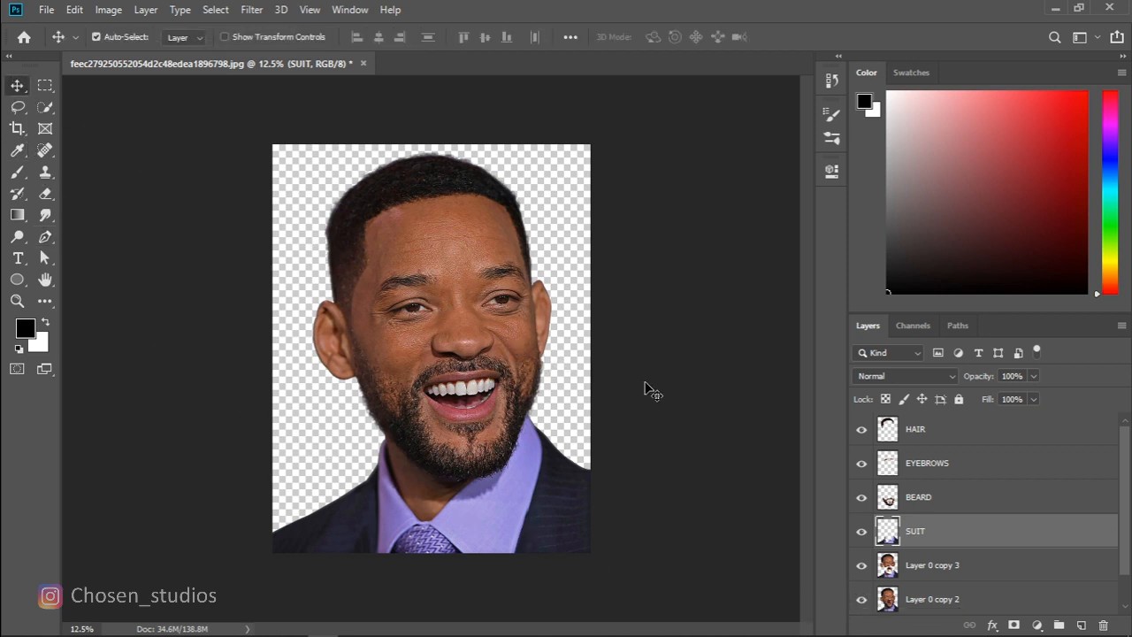
{"action": "key", "text": "ctrl+plus"}
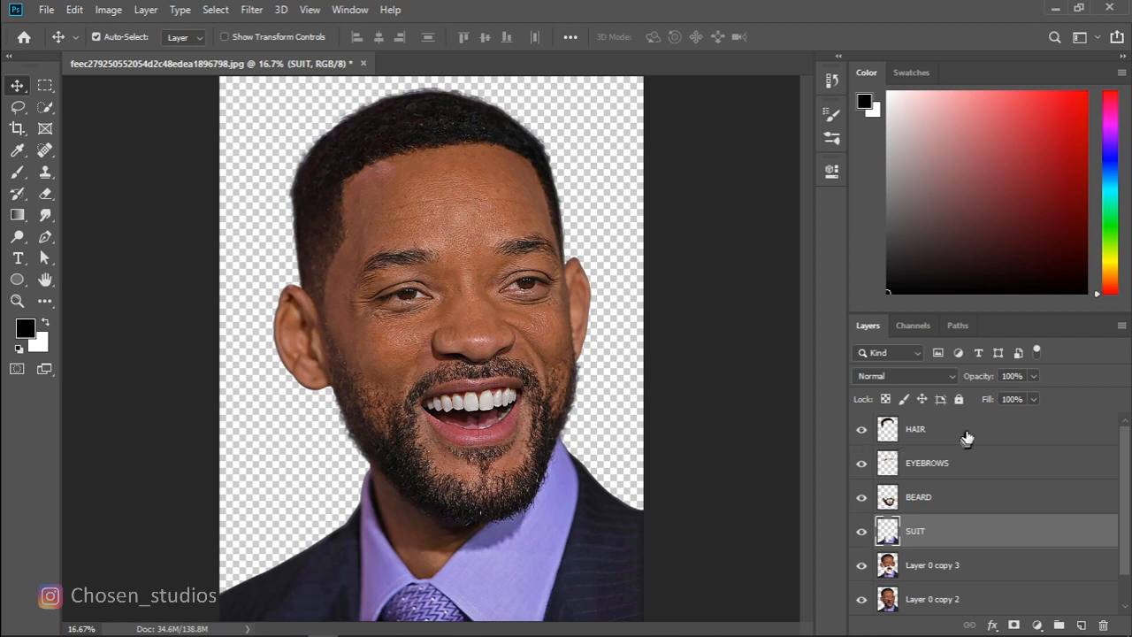
{"action": "left_click", "coordinate": [967, 434]}
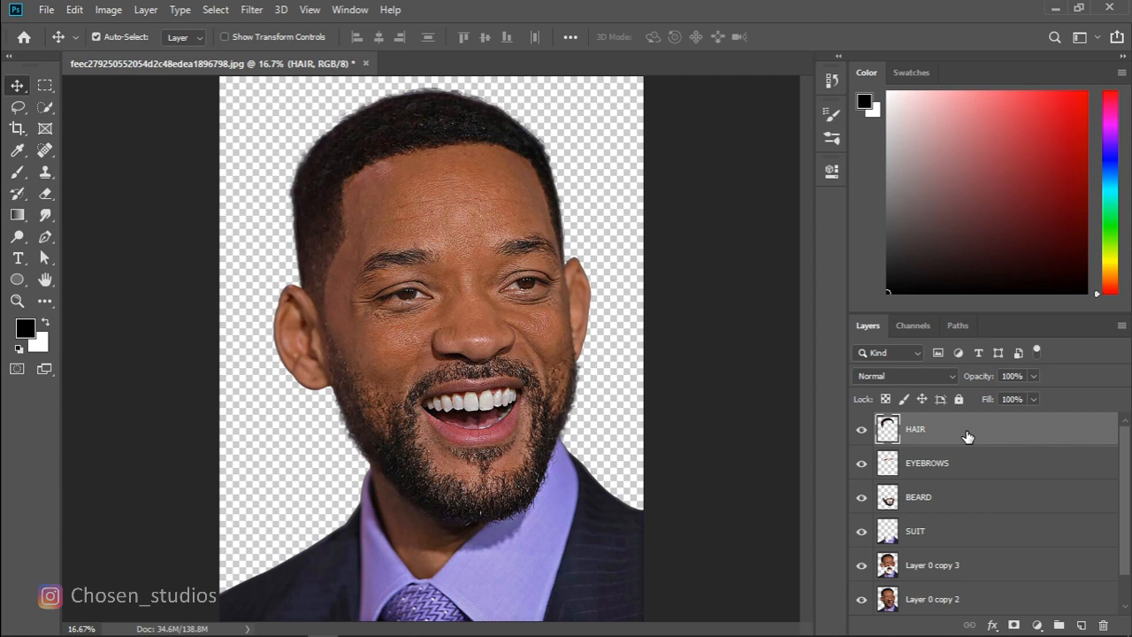
{"action": "left_click", "coordinate": [44, 10]}
{"action": "left_click", "coordinate": [49, 177]}
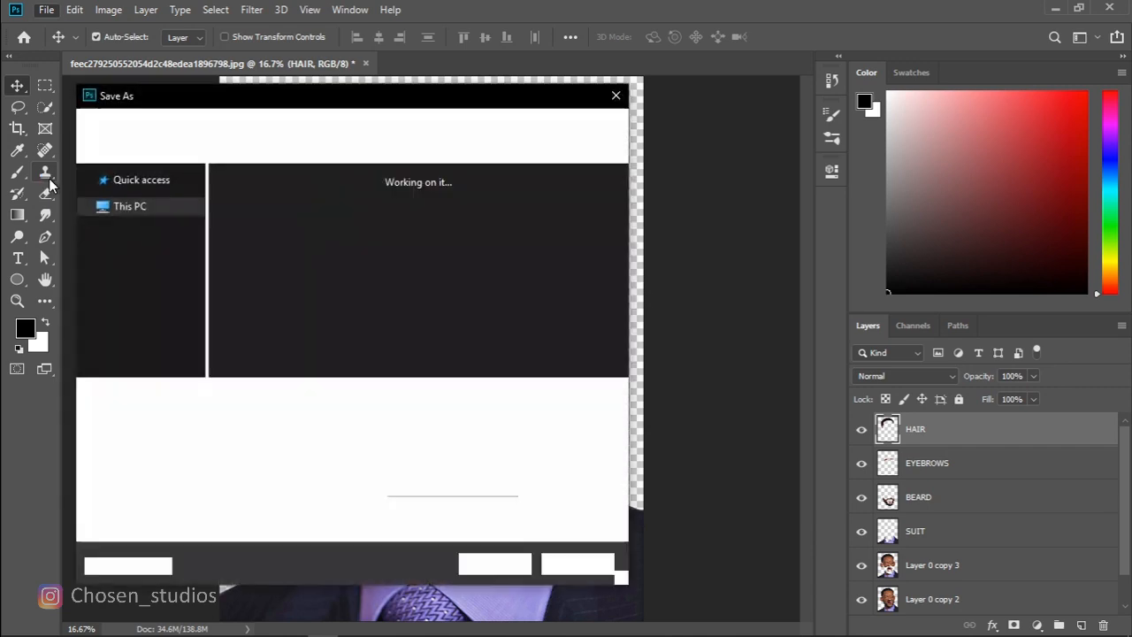
{"action": "type", "text": "SMUDGE TUTORIAL"}
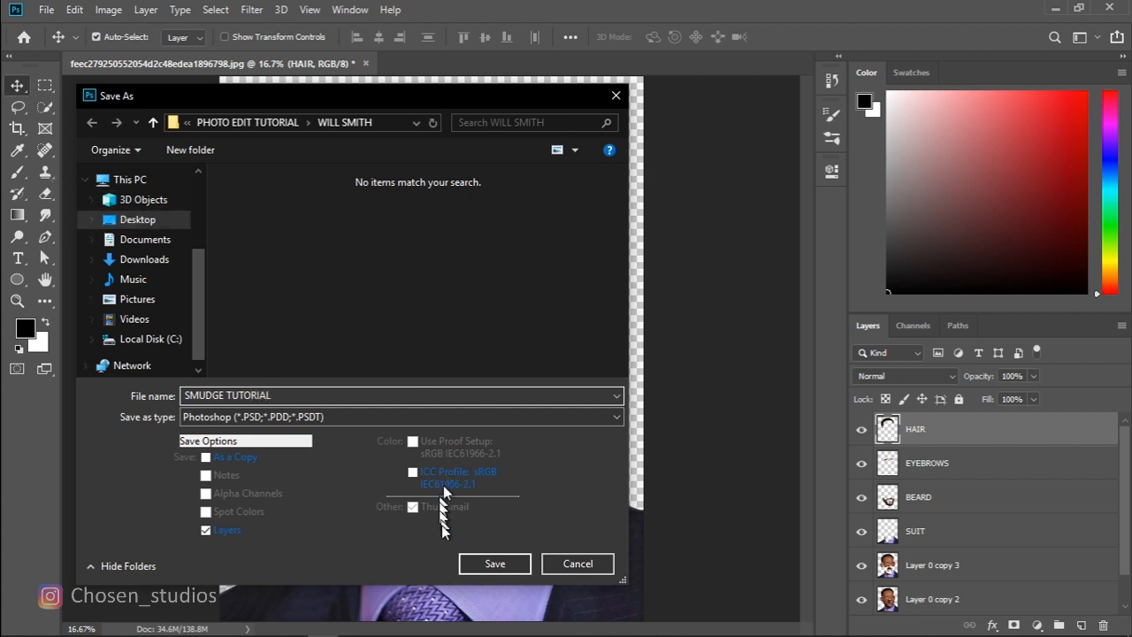
{"action": "left_click", "coordinate": [492, 564]}
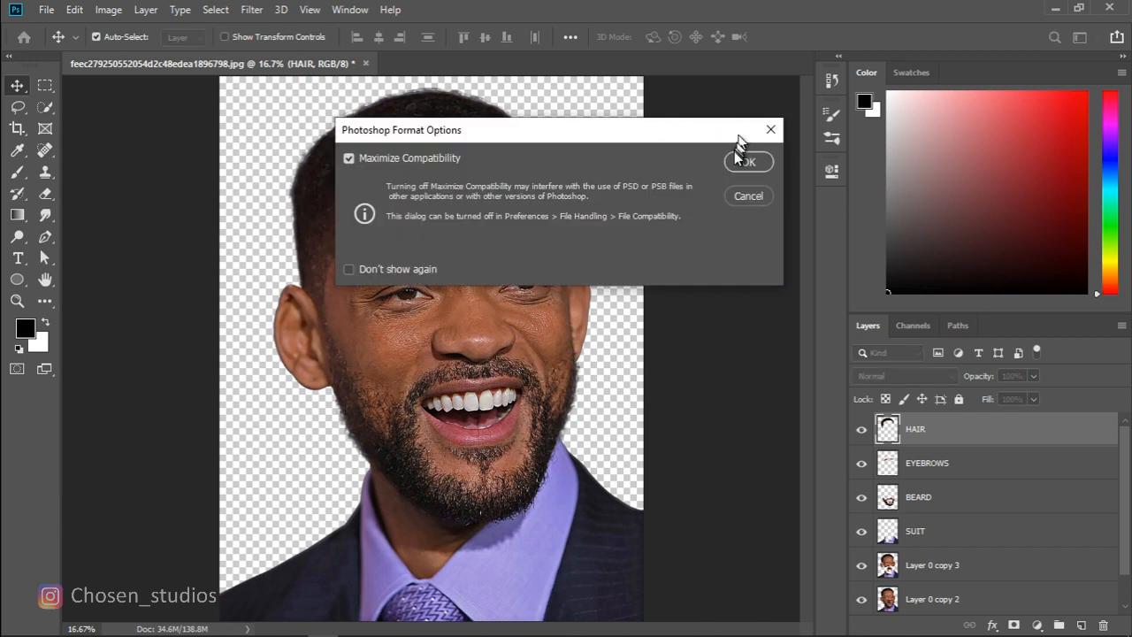
{"action": "left_click", "coordinate": [736, 158]}
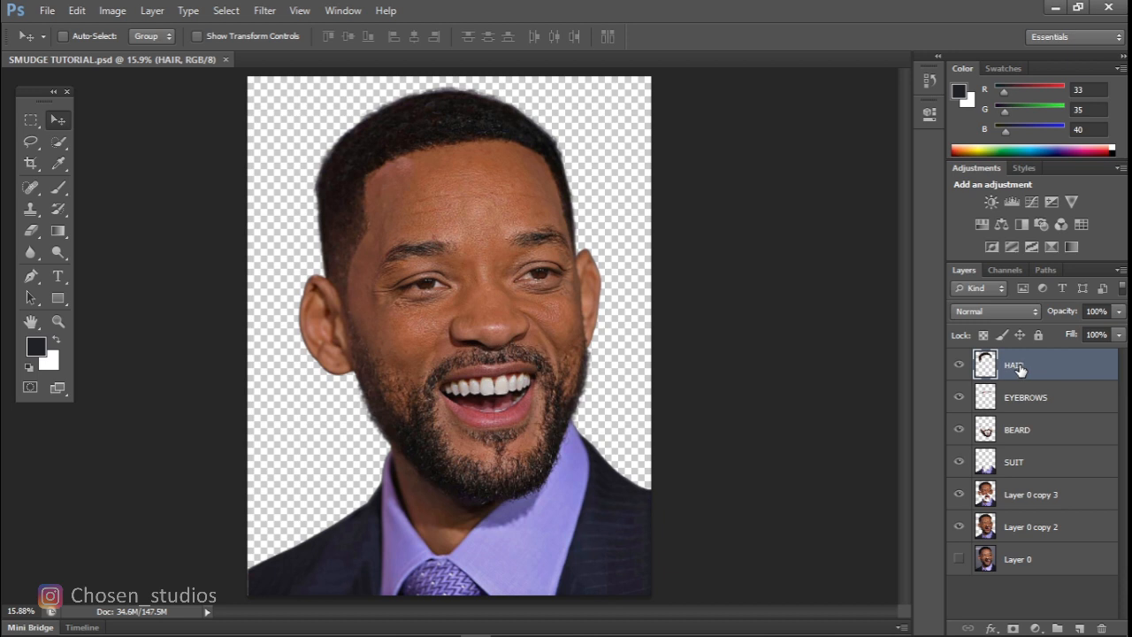
- Duplicate the HAIR layer and set the duplicate's blend mode to Linear Light
{"action": "key", "text": "ctrl+j"}
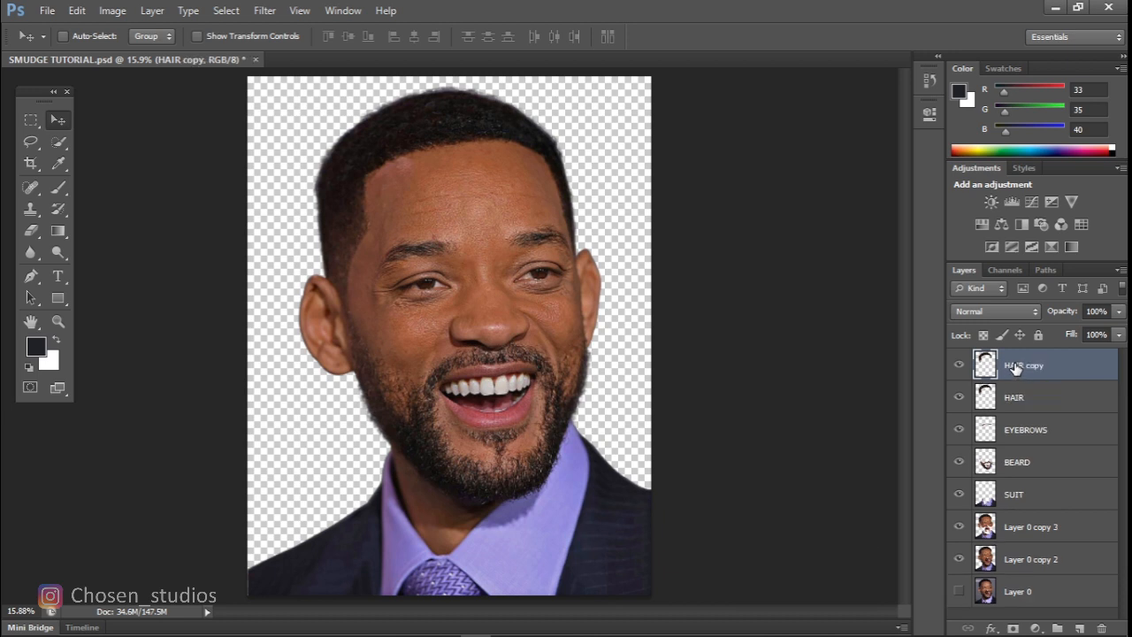
{"action": "left_click", "coordinate": [997, 309]}
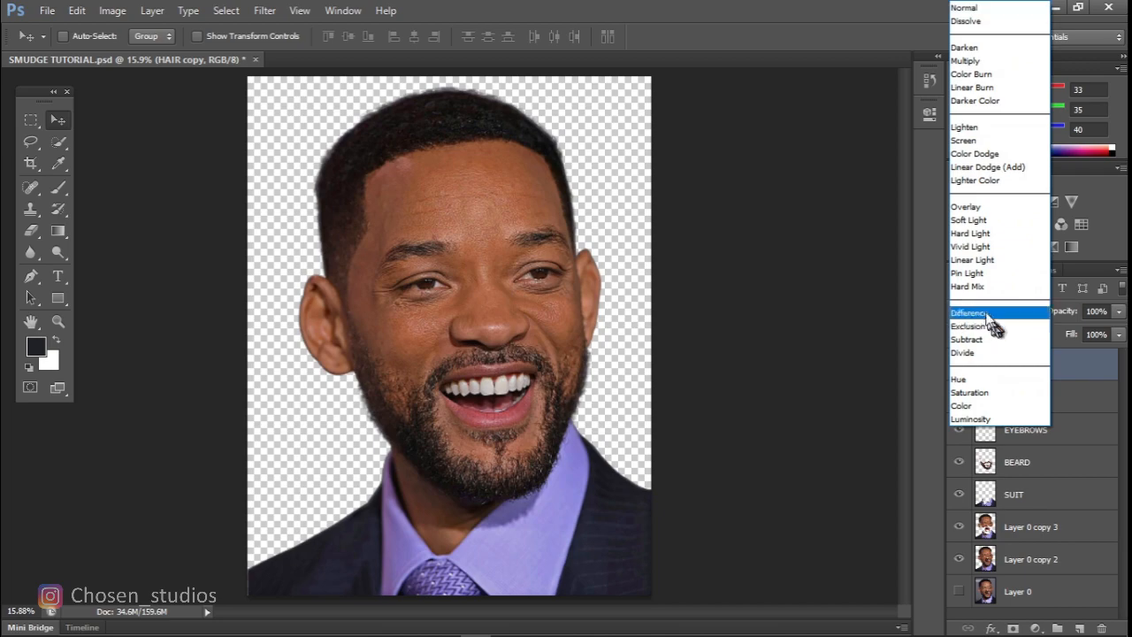
{"action": "left_click", "coordinate": [973, 260]}
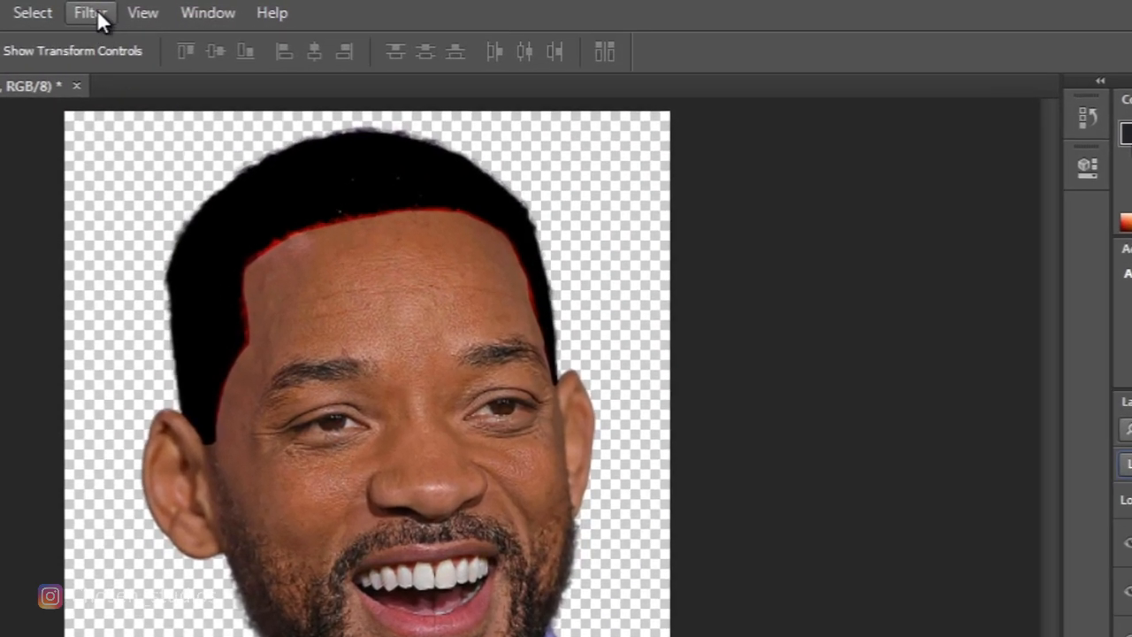
- Apply a High Pass filter with a 0.9-pixel radius to the hair duplicate and merge it down into the HAIR layer
{"action": "left_click", "coordinate": [138, 11]}
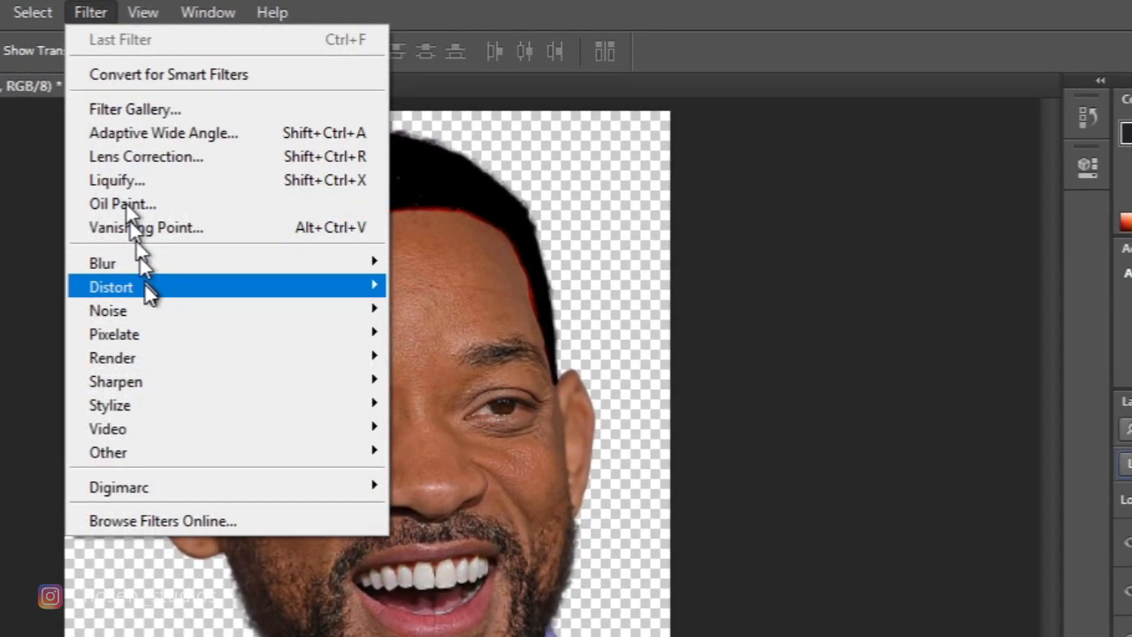
{"action": "mouse_move", "coordinate": [234, 413]}
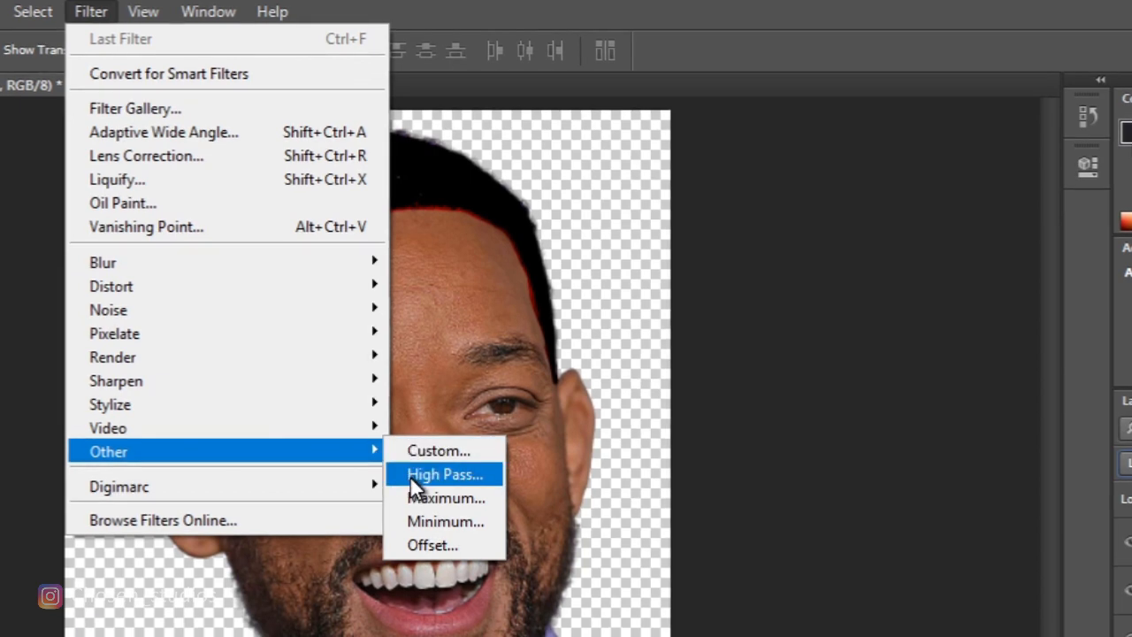
{"action": "left_click", "coordinate": [409, 476]}
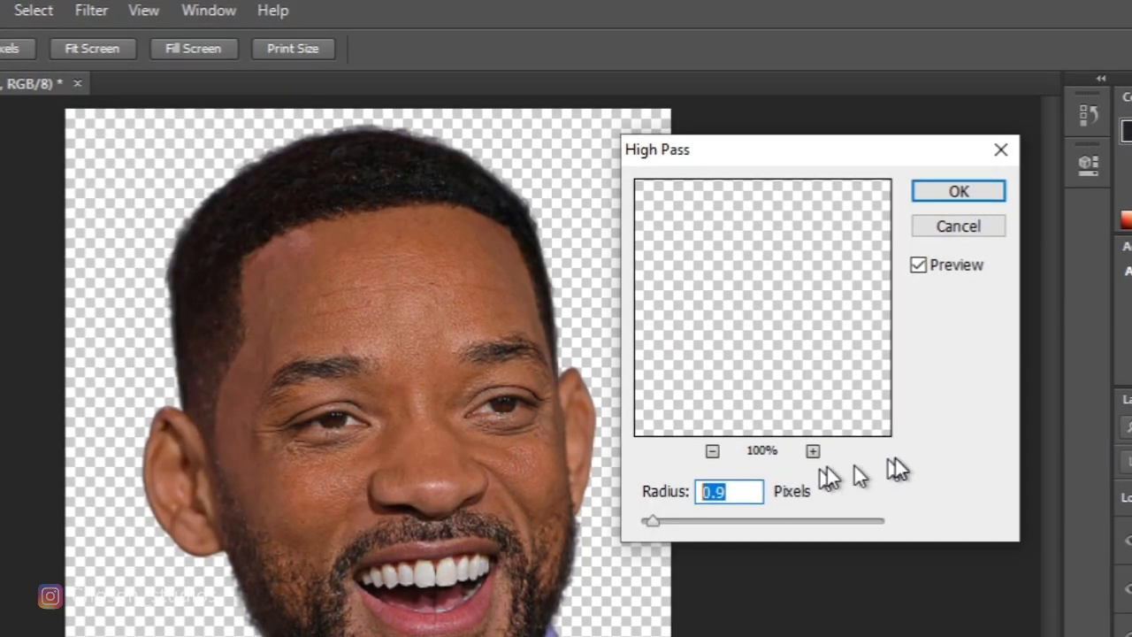
{"action": "left_click", "coordinate": [924, 196]}
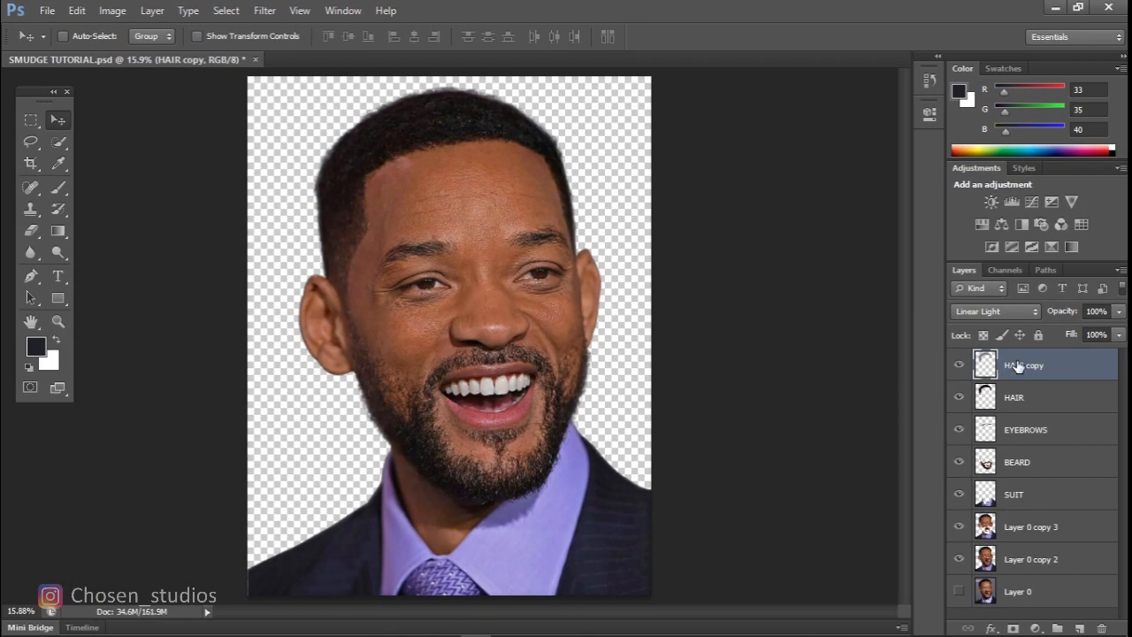
{"action": "key", "text": "Delete"}
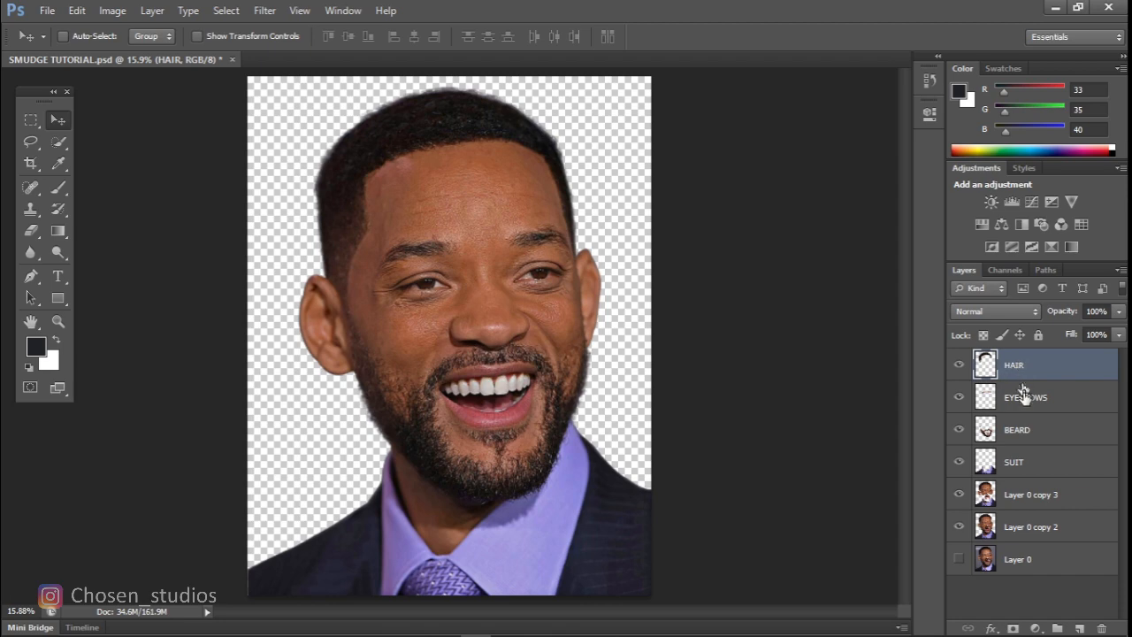
- Duplicate the EYEBROWS layer and set the duplicate's blend mode to Linear Light
{"action": "left_click", "coordinate": [1025, 397]}
{"action": "key", "text": "ctrl+j"}
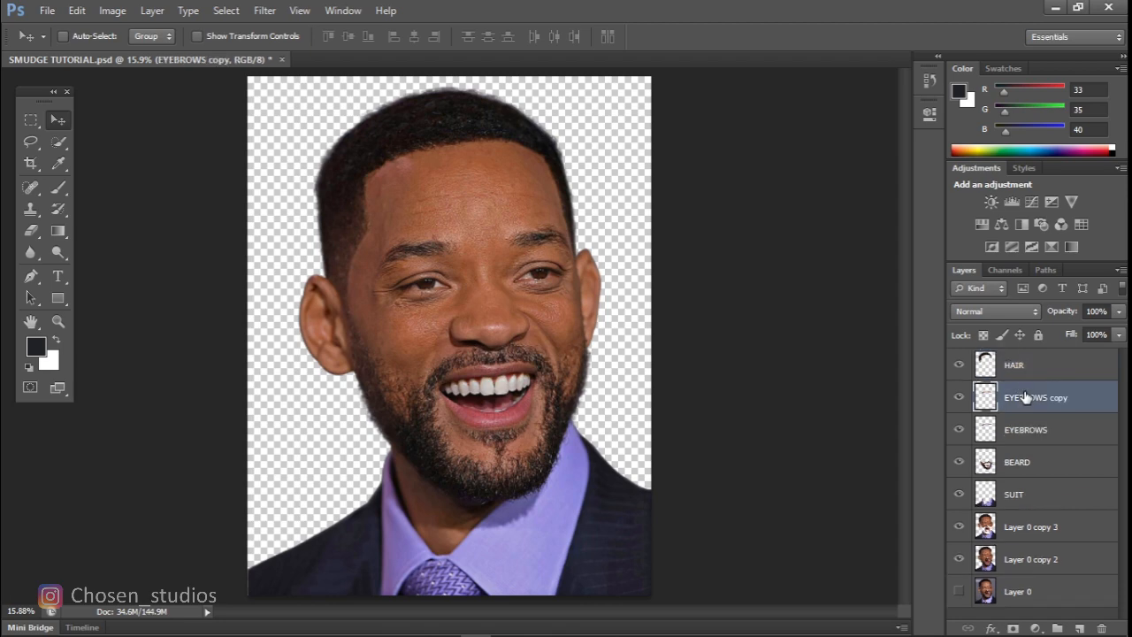
{"action": "left_click", "coordinate": [1003, 315]}
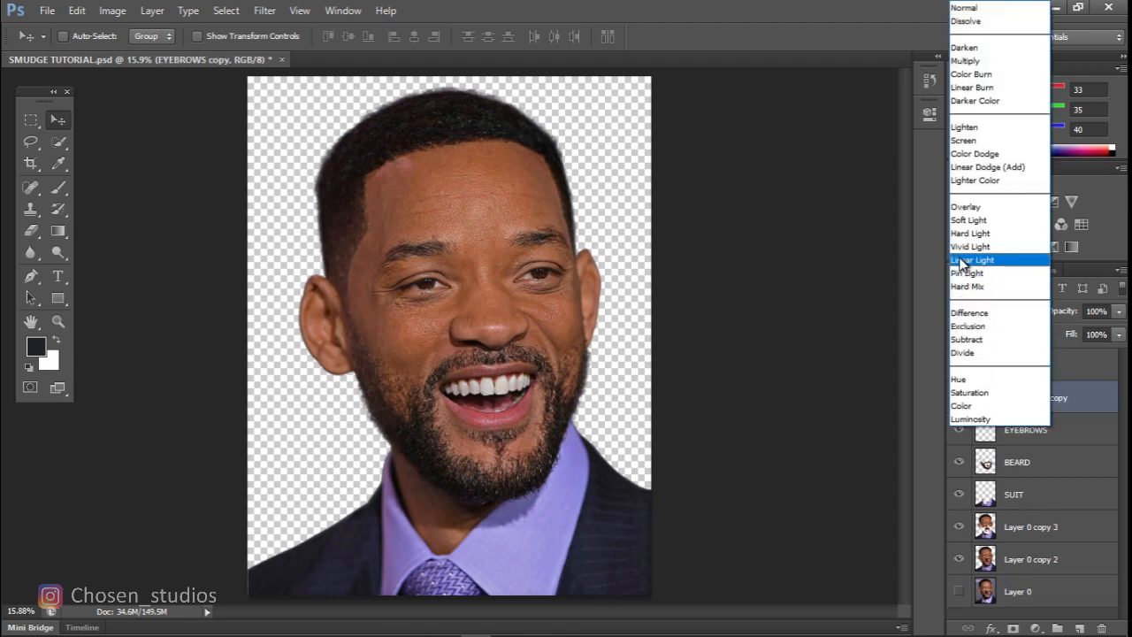
{"action": "left_click", "coordinate": [966, 262]}
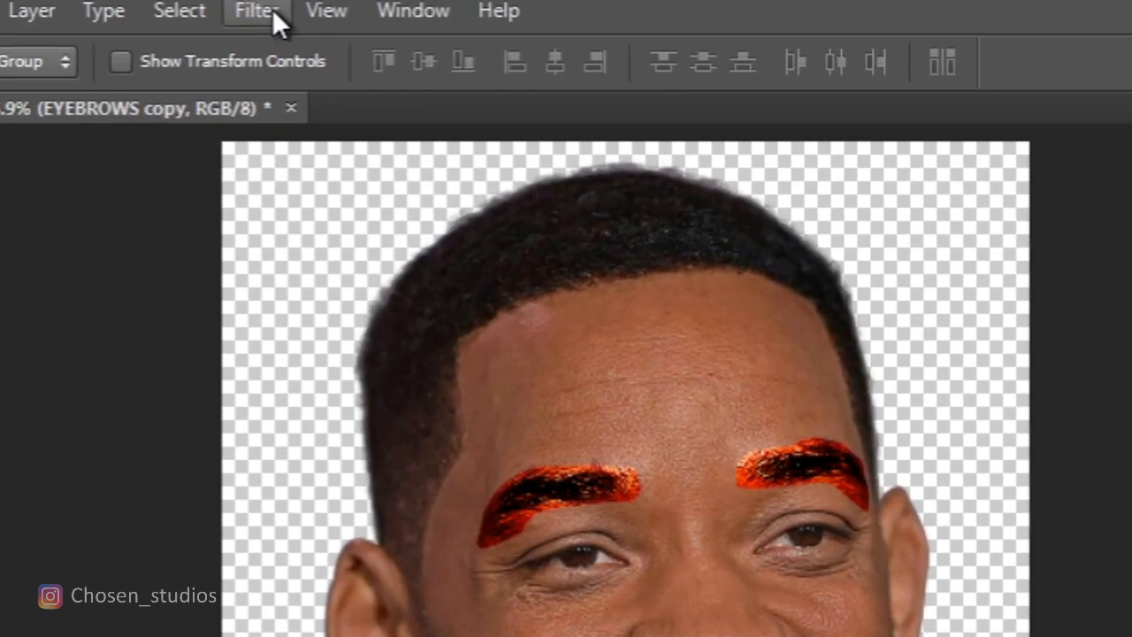
- Reapply the last High Pass filter to the eyebrows duplicate and merge it down into the EYEBROWS layer
{"action": "left_click", "coordinate": [264, 11]}
{"action": "left_click", "coordinate": [390, 50]}
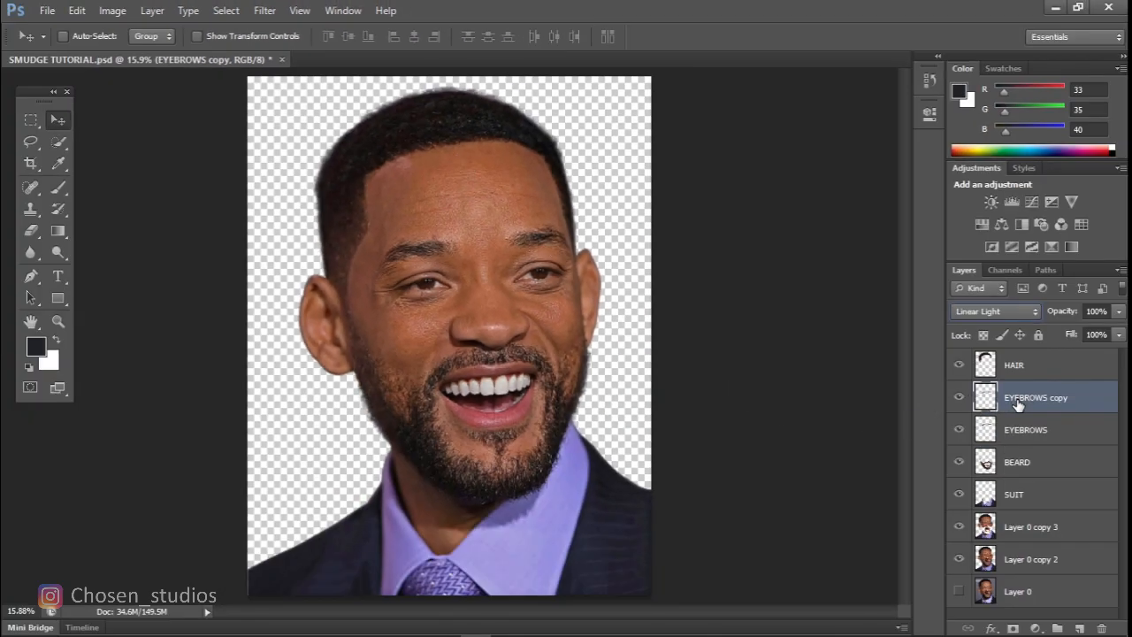
{"action": "key", "text": "ctrl+e"}
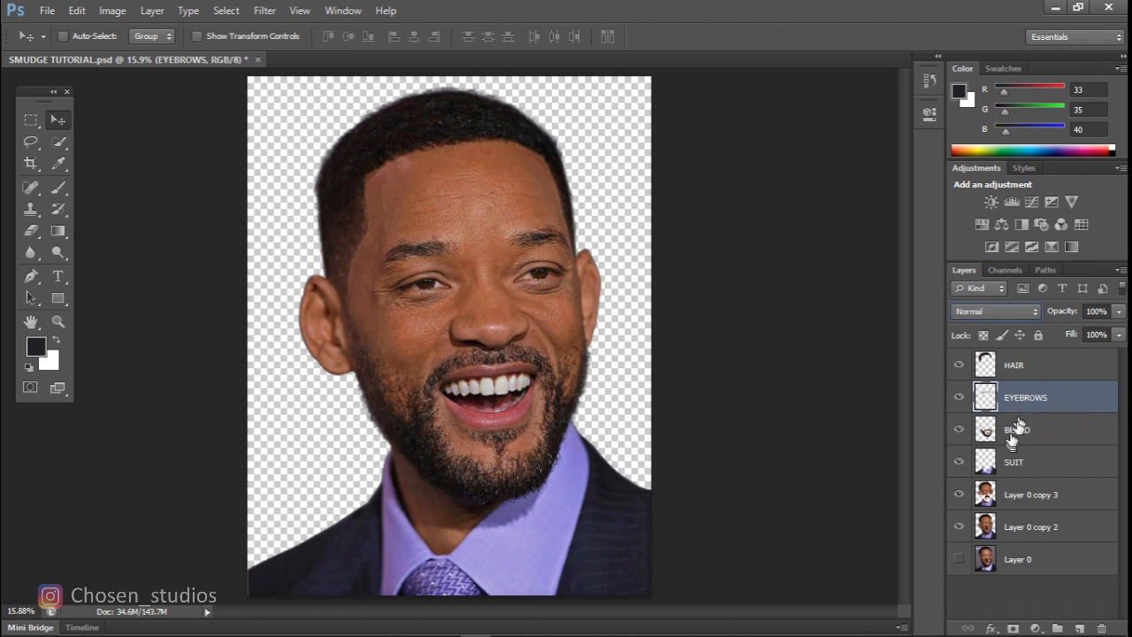
- Duplicate the BEARD layer and set the duplicate's blend mode to Linear Light
{"action": "left_click", "coordinate": [1013, 434]}
{"action": "key", "text": "ctrl+j"}
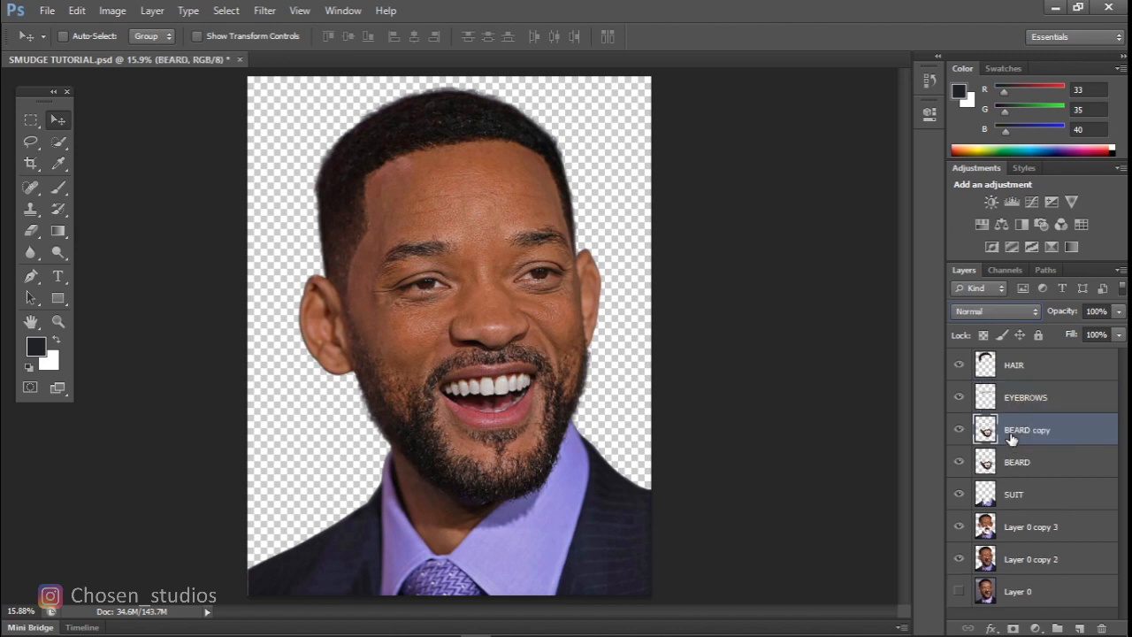
{"action": "left_click", "coordinate": [955, 311]}
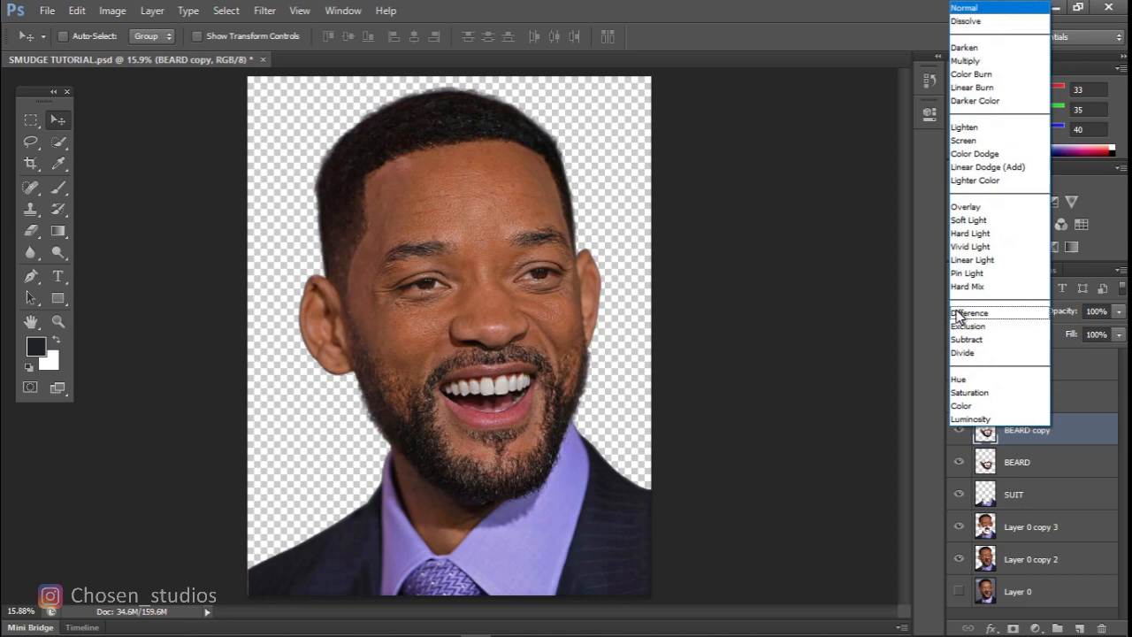
{"action": "left_click", "coordinate": [963, 259]}
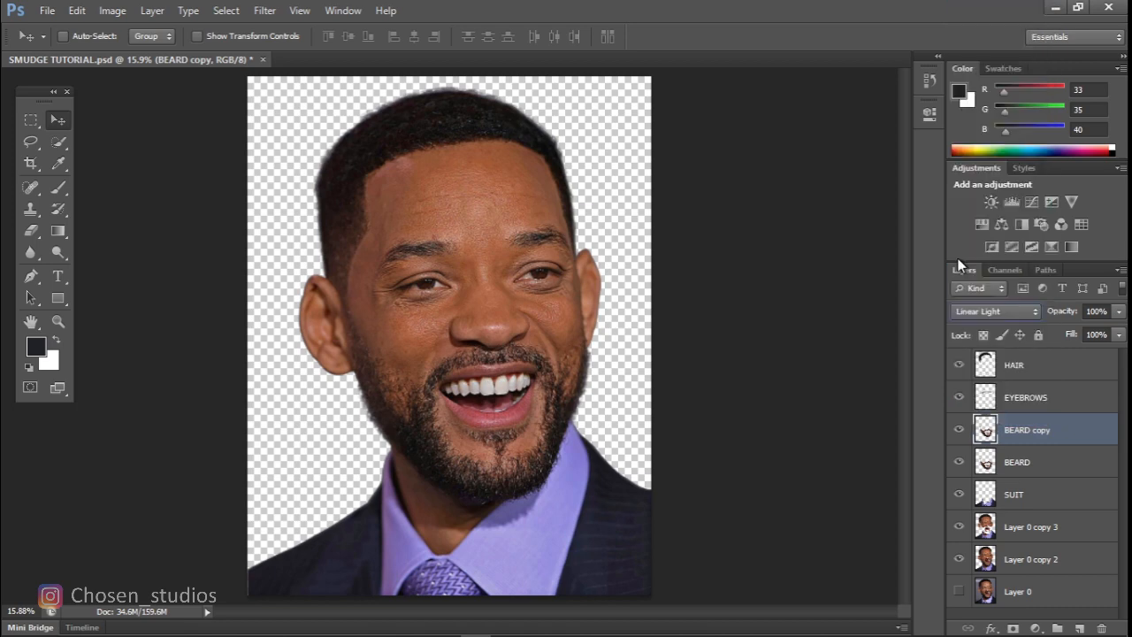
- Reapply the last High Pass filter to the beard duplicate and merge it down into the BEARD layer
{"action": "left_click", "coordinate": [275, 13]}
{"action": "left_click", "coordinate": [296, 13]}
{"action": "left_click", "coordinate": [262, 11]}
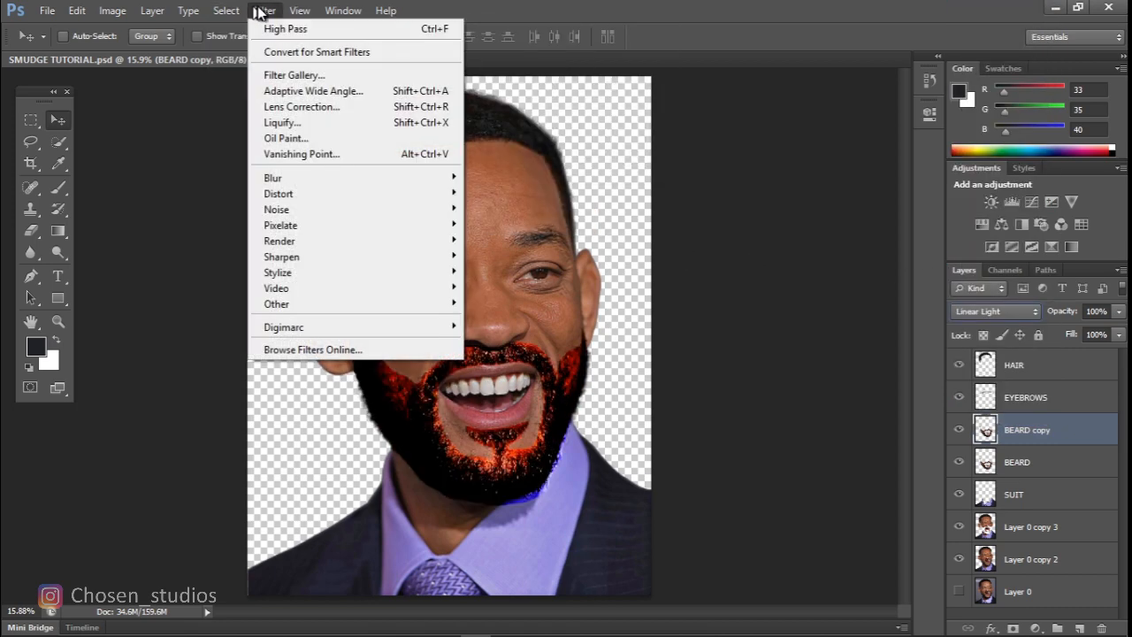
{"action": "left_click", "coordinate": [340, 33]}
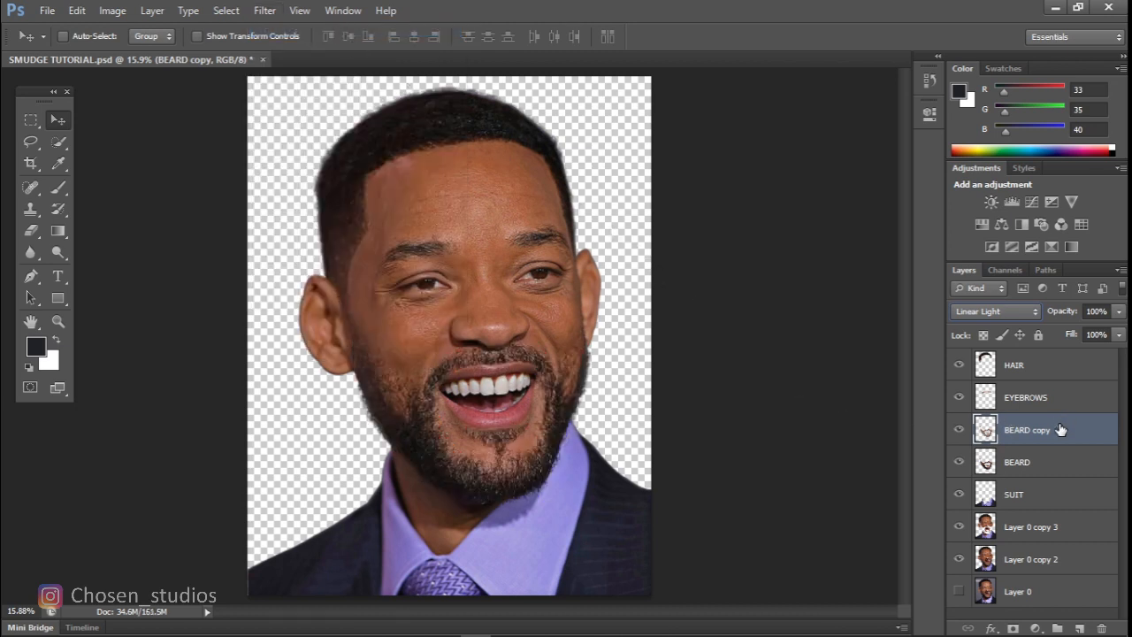
{"action": "key", "text": "ctrl+e"}
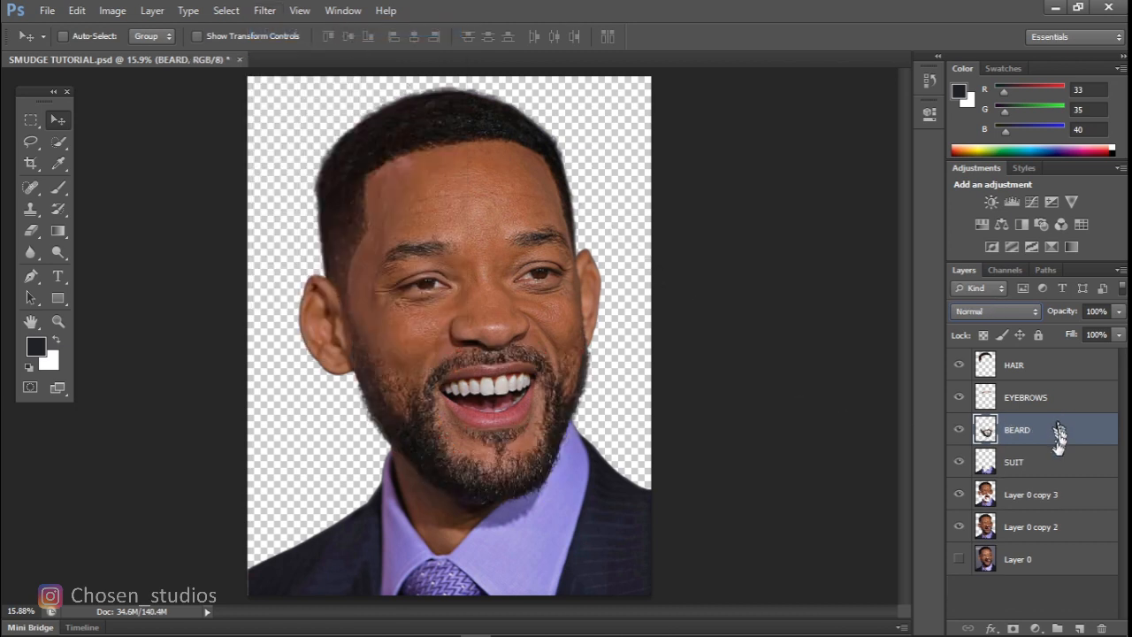
- Duplicate the SUIT layer and set the duplicate's blend mode to Linear Light
{"action": "left_click", "coordinate": [1051, 461]}
{"action": "key", "text": "ctrl+j"}
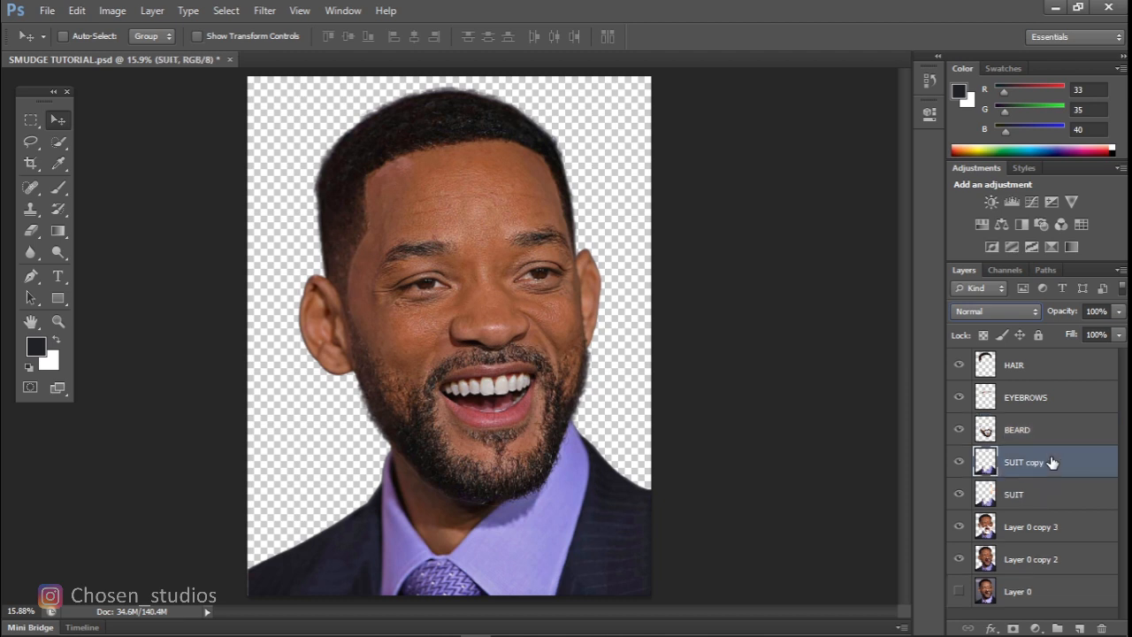
{"action": "left_click", "coordinate": [985, 311]}
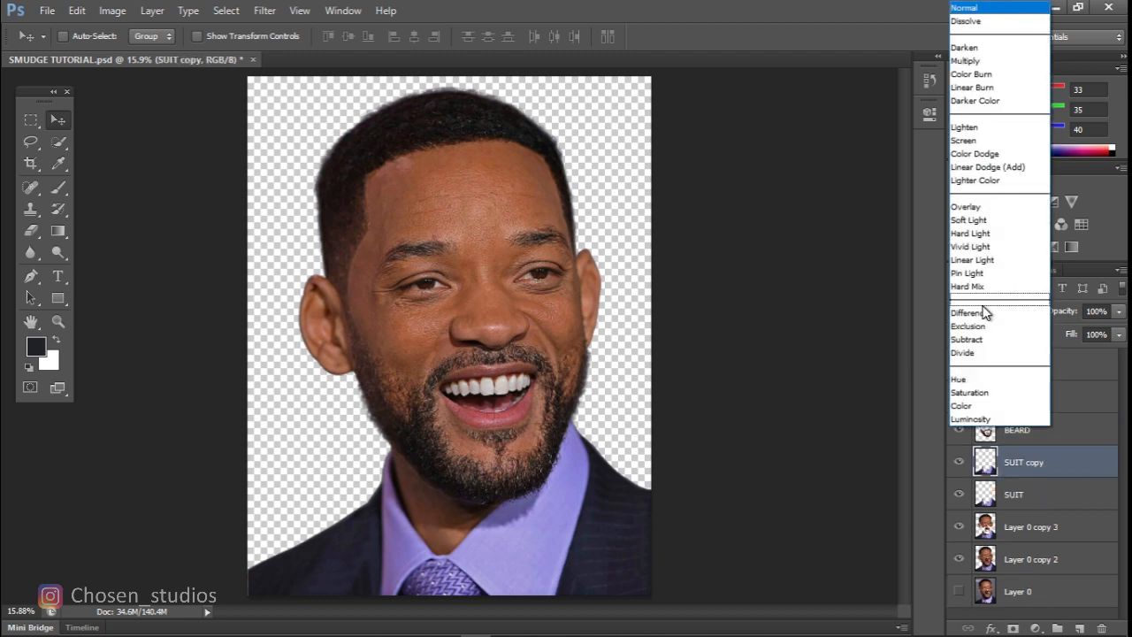
{"action": "left_click", "coordinate": [978, 259]}
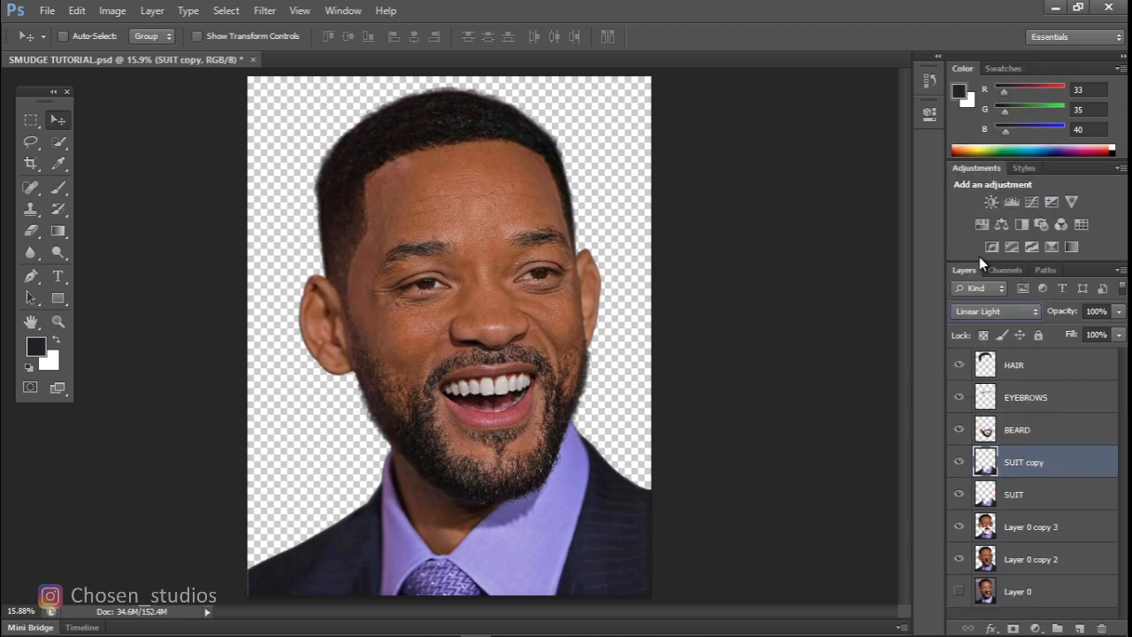
- Reapply the last High Pass filter to the suit duplicate and merge it down into the SUIT layer
{"action": "left_click", "coordinate": [264, 10]}
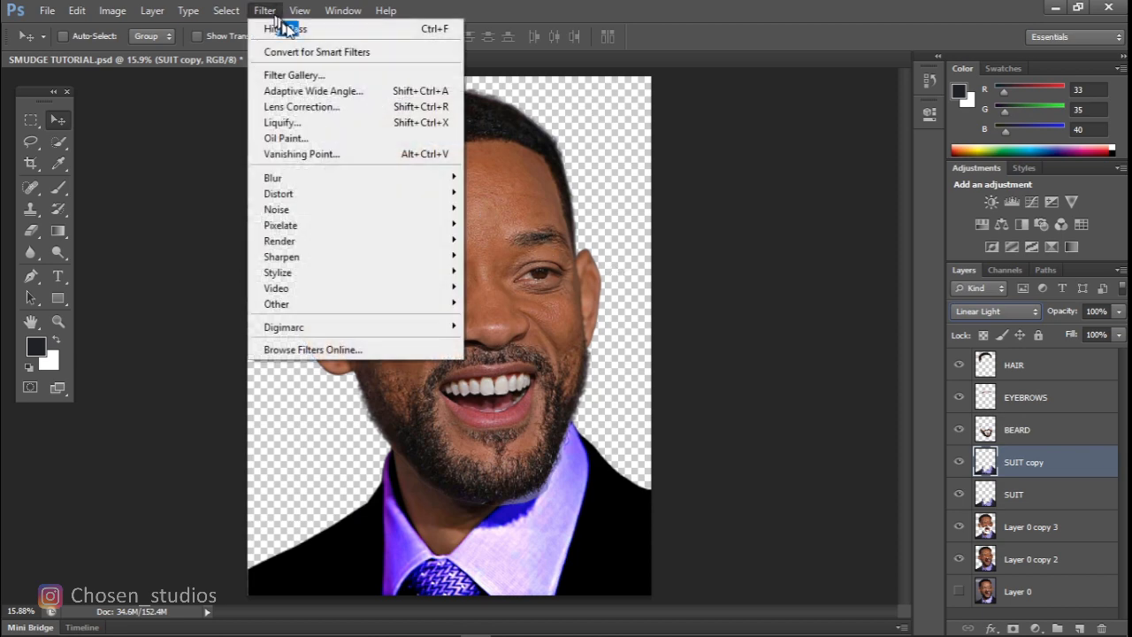
{"action": "left_click", "coordinate": [340, 32]}
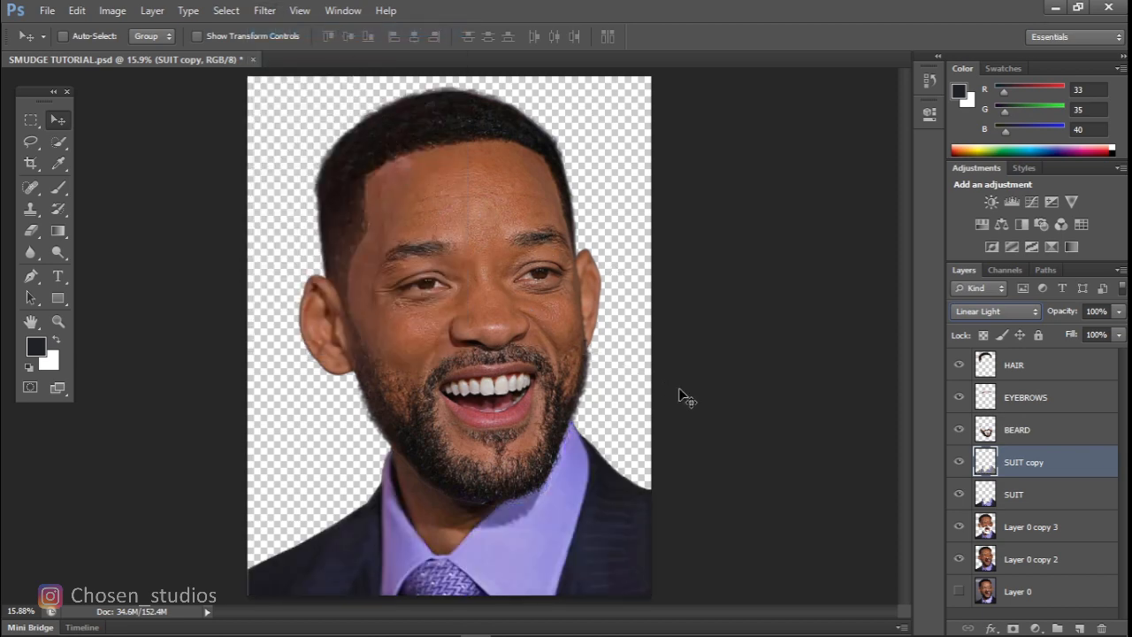
{"action": "key", "text": "Delete"}
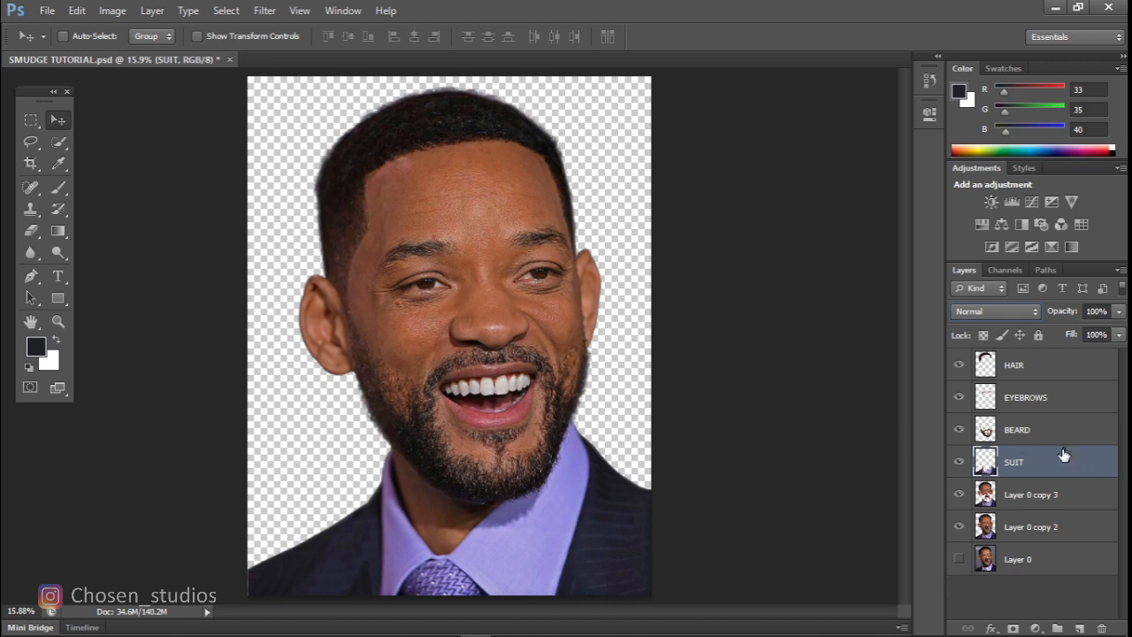
- Delete the layer Layer 0 copy 3
{"action": "left_click_drag", "start_coordinate": [1050, 494], "coordinate": [1103, 626]}
{"action": "left_click", "coordinate": [1100, 627]}
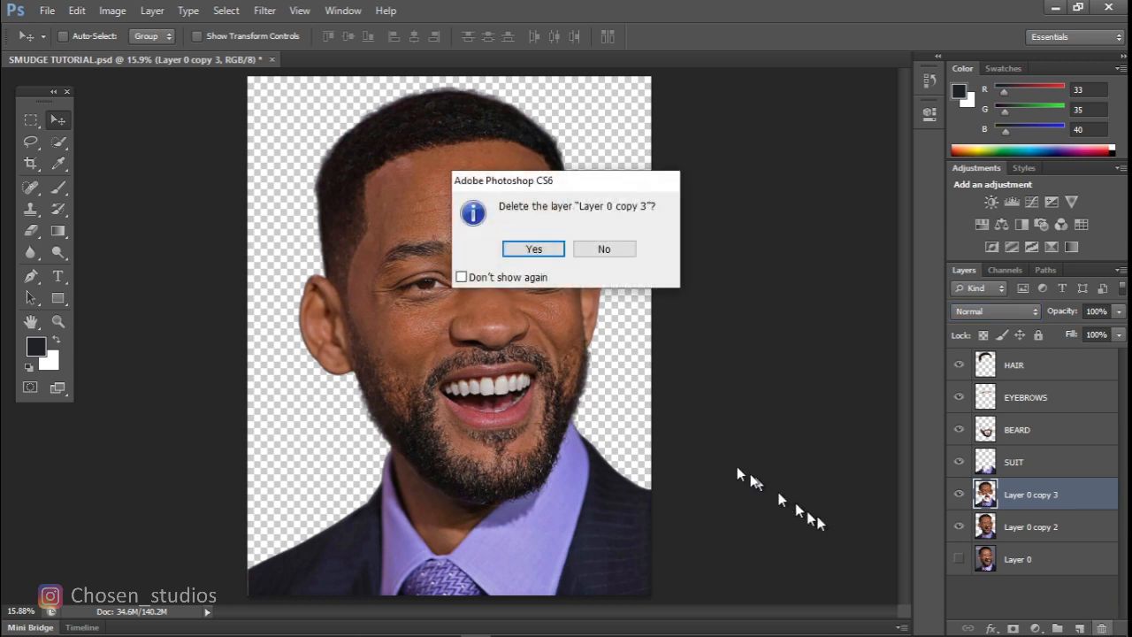
{"action": "left_click", "coordinate": [533, 250]}
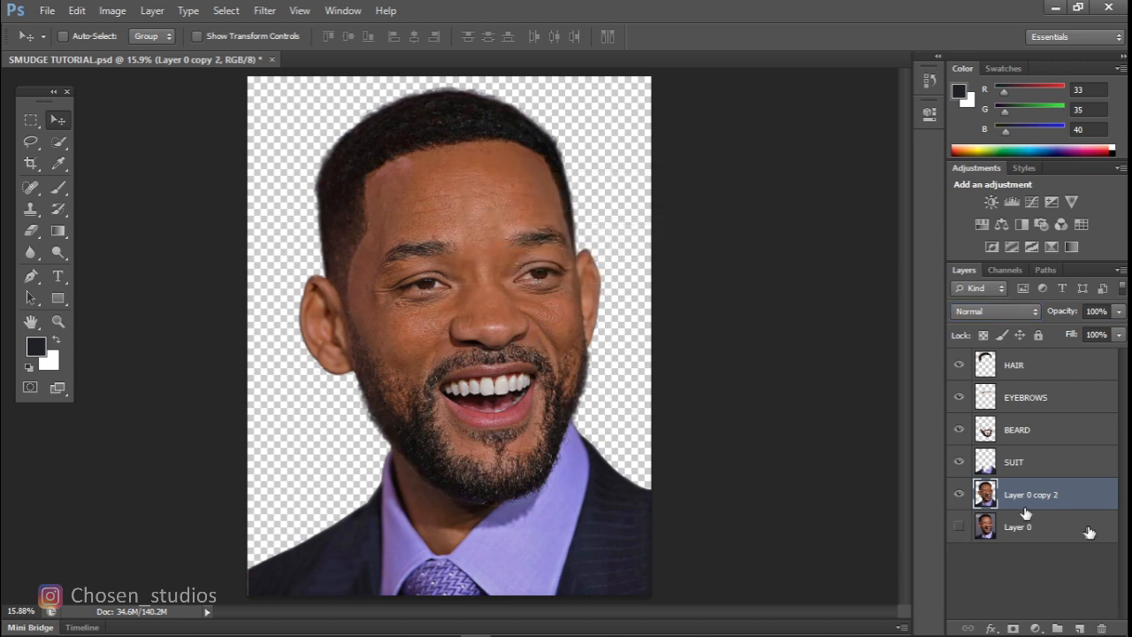
- Open the Oil Paint filter on the HAIR layer and set its lighting Shine to 0
{"action": "left_click", "coordinate": [1038, 367]}
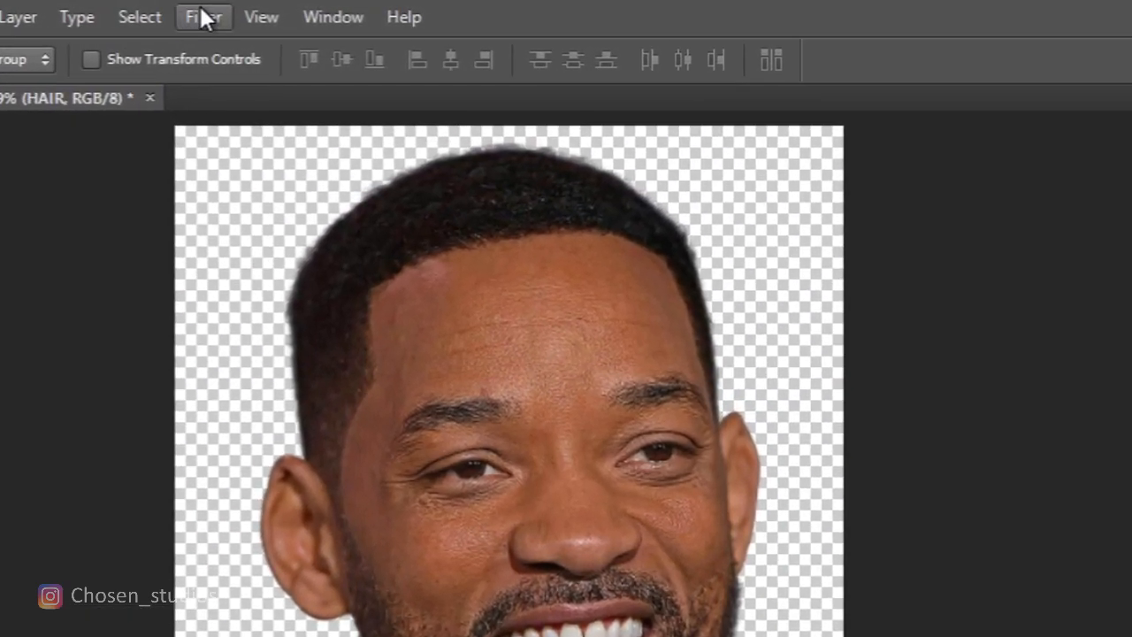
{"action": "left_click", "coordinate": [248, 13]}
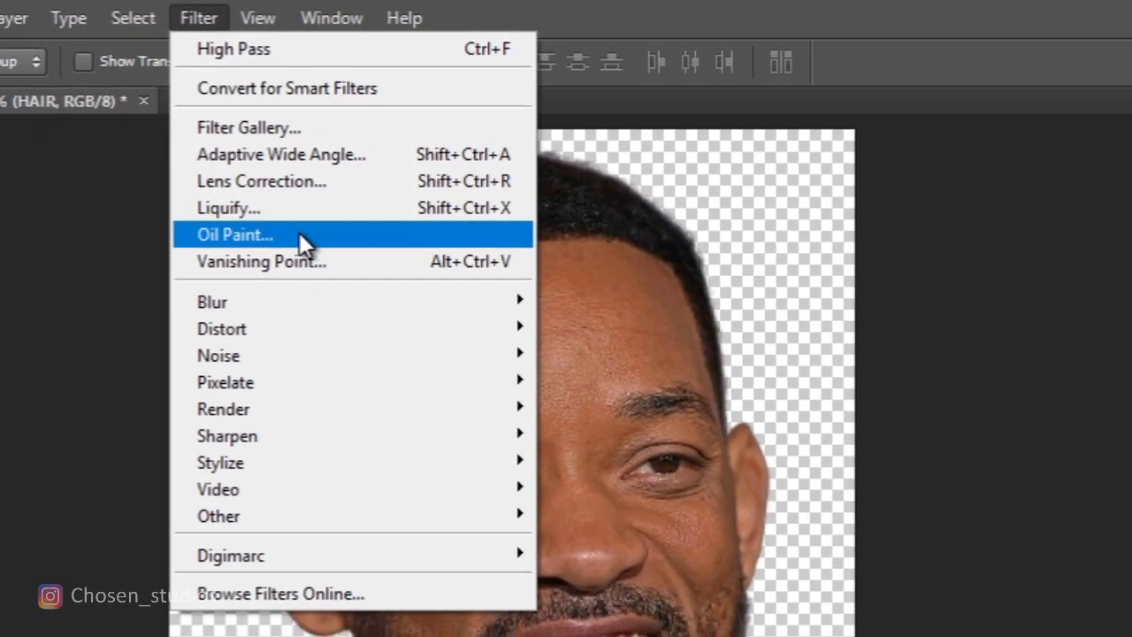
{"action": "left_click", "coordinate": [299, 237]}
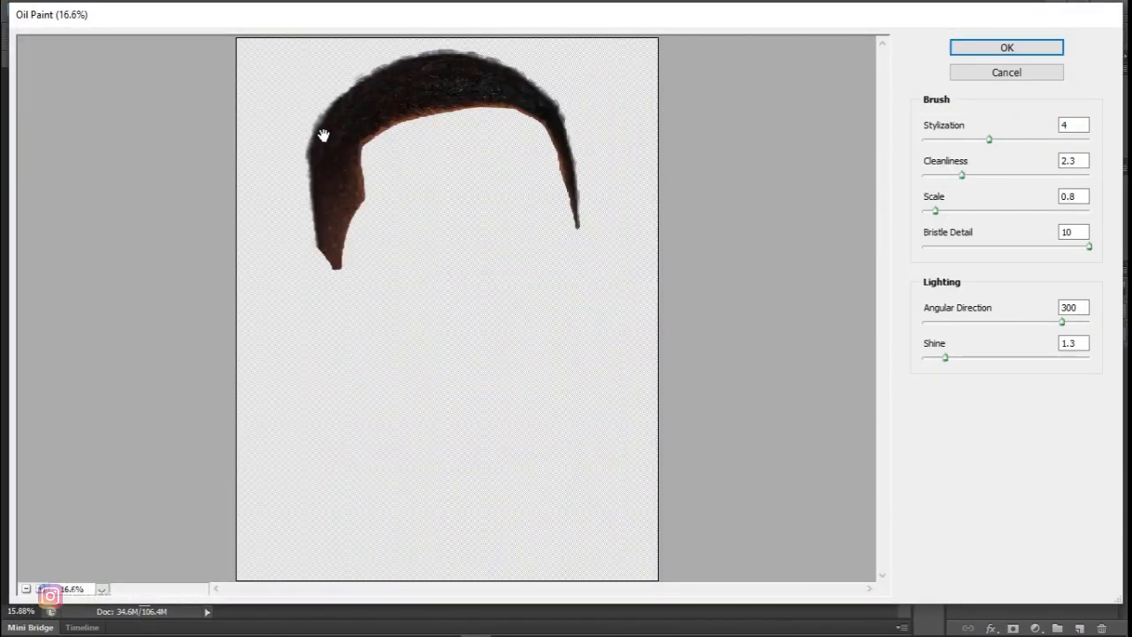
{"action": "left_click", "coordinate": [363, 154], "text": "ctrl"}
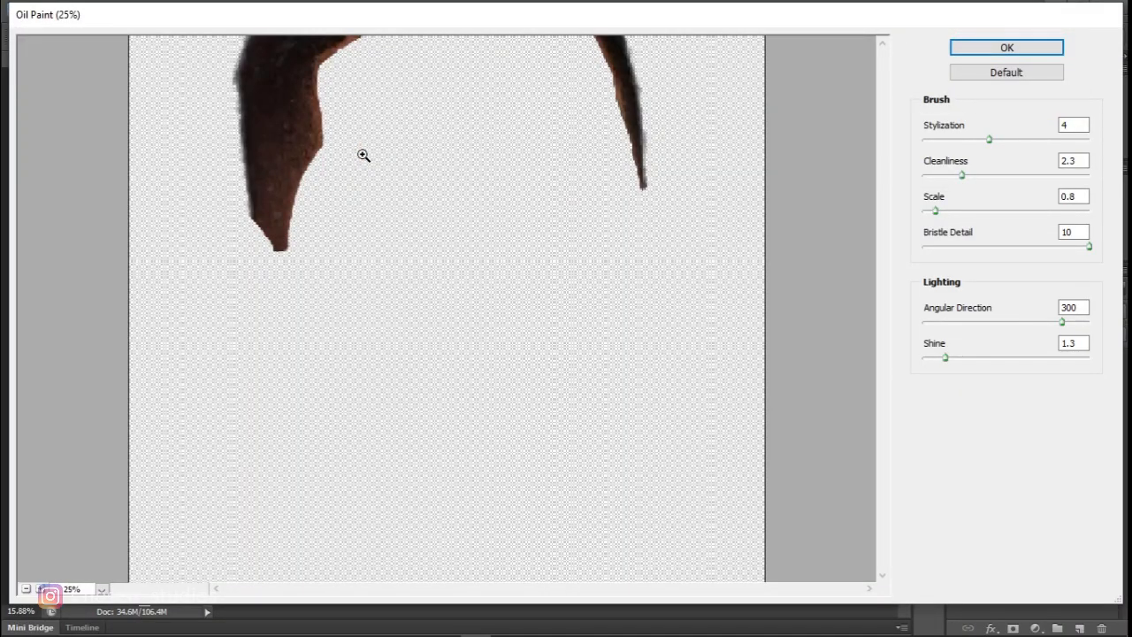
{"action": "left_click_drag", "start_coordinate": [884, 244], "coordinate": [885, 126]}
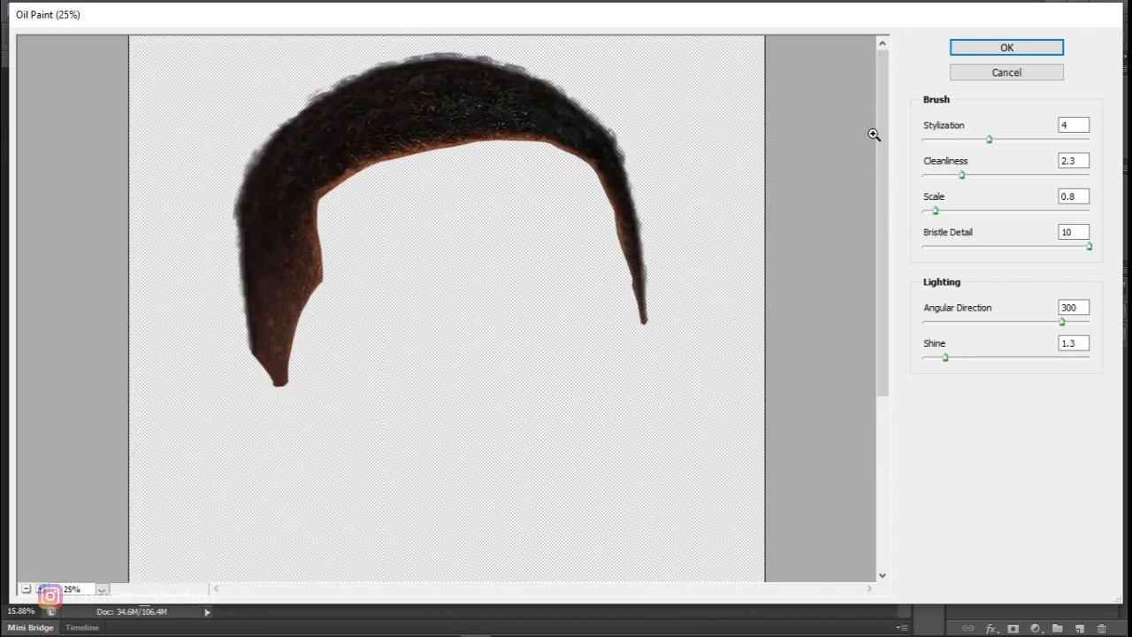
{"action": "left_click", "coordinate": [873, 135], "text": "ctrl"}
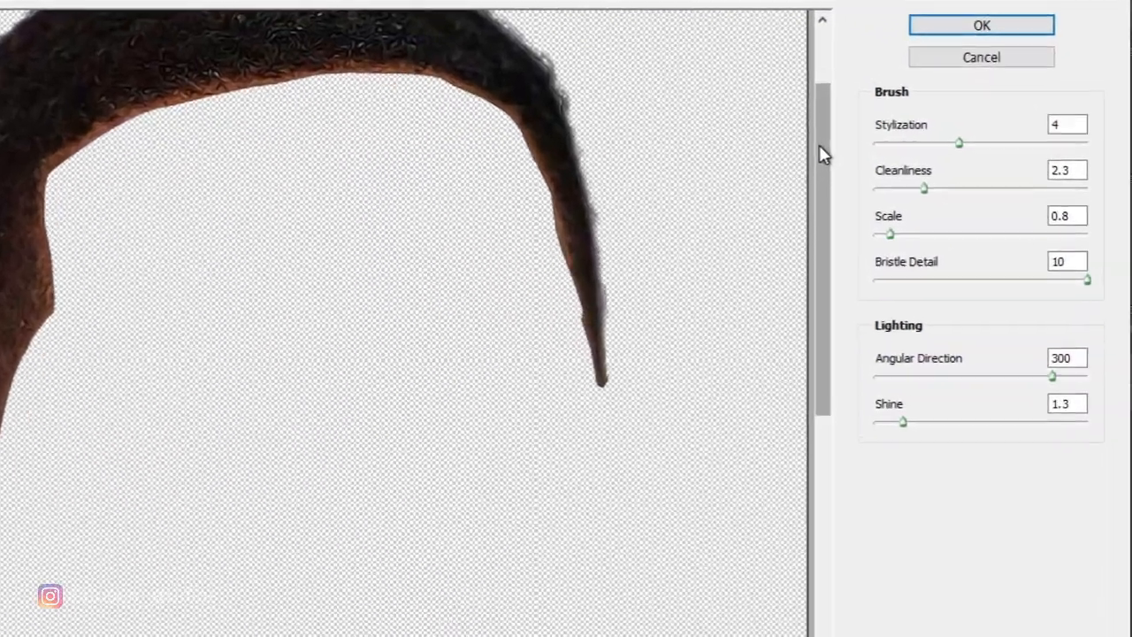
{"action": "left_click_drag", "start_coordinate": [882, 148], "coordinate": [881, 105]}
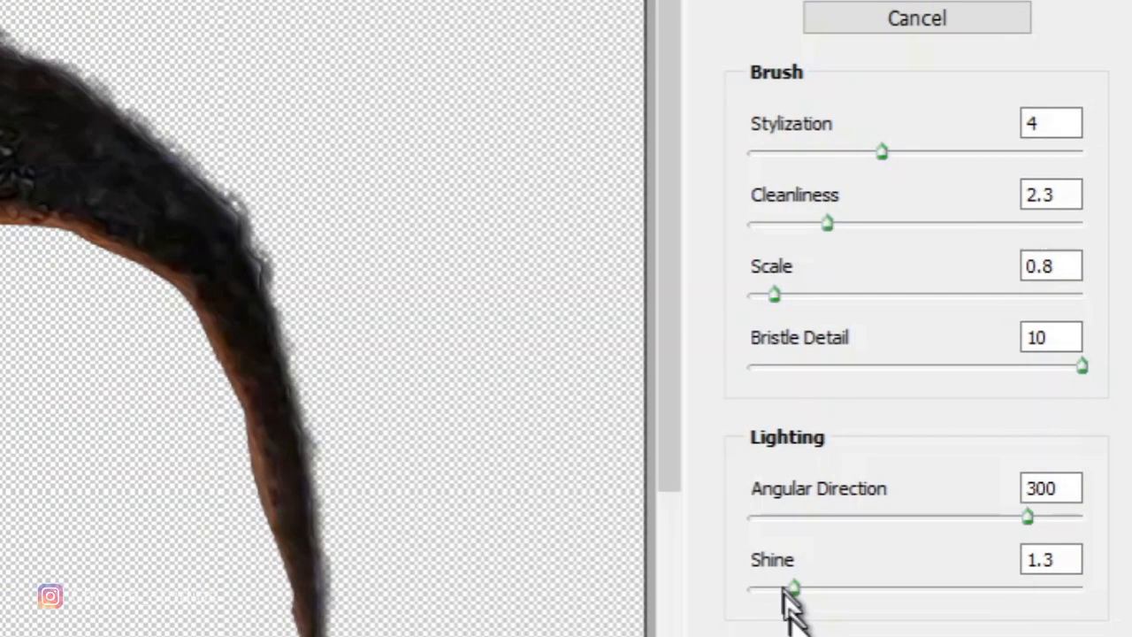
{"action": "left_click_drag", "start_coordinate": [857, 492], "coordinate": [795, 489]}
{"action": "left_click_drag", "start_coordinate": [733, 589], "coordinate": [707, 586]}
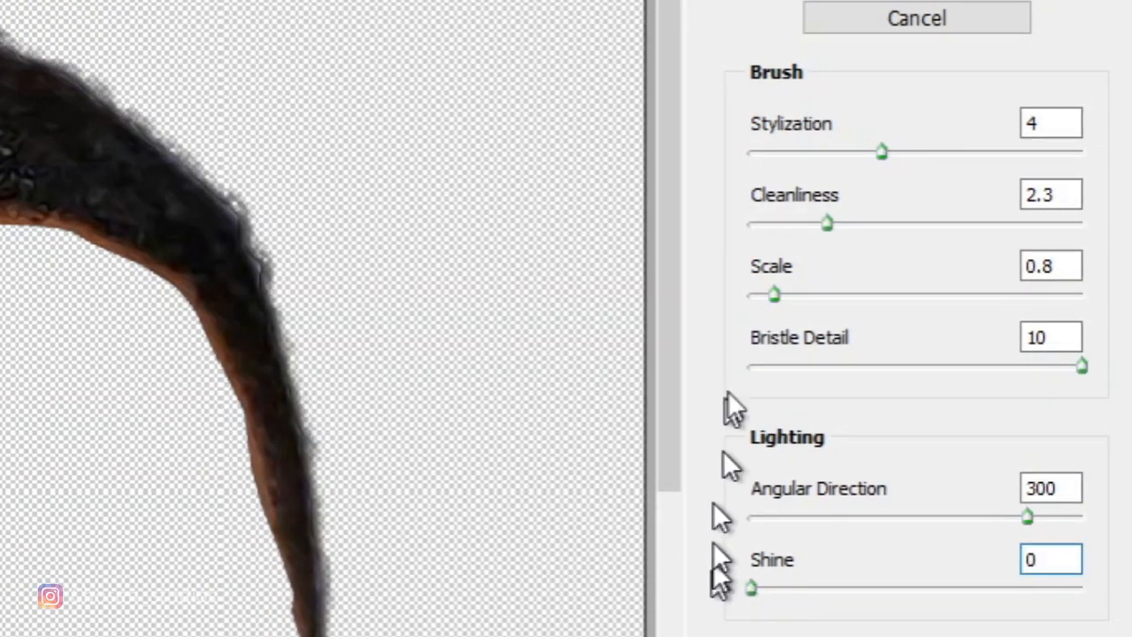
- Set the hair's Oil Paint Stylization to 5.84 and Cleanliness to 5.4, and apply the filter
{"action": "left_click_drag", "start_coordinate": [882, 152], "coordinate": [920, 153]}
{"action": "left_click_drag", "start_coordinate": [827, 222], "coordinate": [886, 221]}
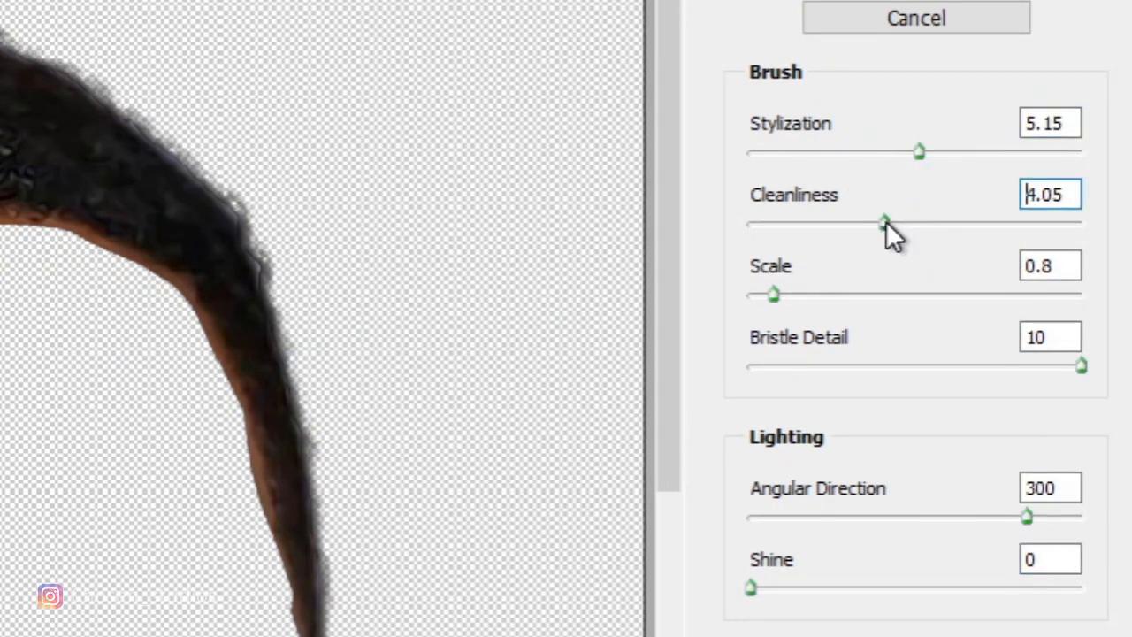
{"action": "left_click_drag", "start_coordinate": [918, 152], "coordinate": [941, 152]}
{"action": "left_click_drag", "start_coordinate": [885, 222], "coordinate": [929, 219]}
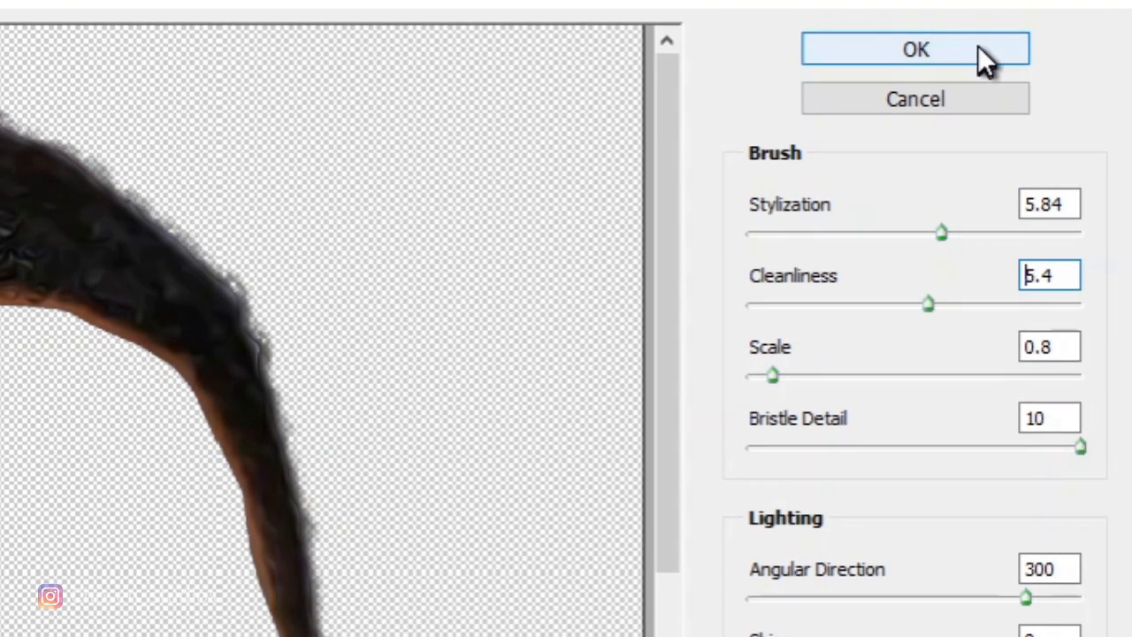
{"action": "left_click", "coordinate": [980, 49]}
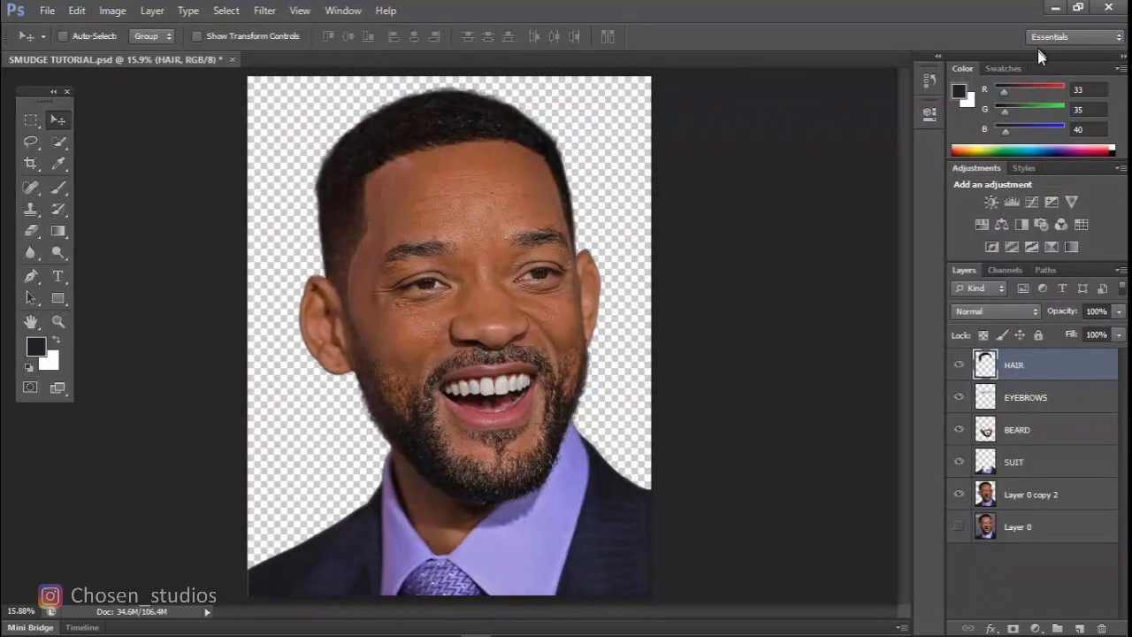
- Open the Oil Paint filter on the EYEBROWS layer
{"action": "left_click", "coordinate": [1025, 397]}
{"action": "left_click", "coordinate": [265, 10]}
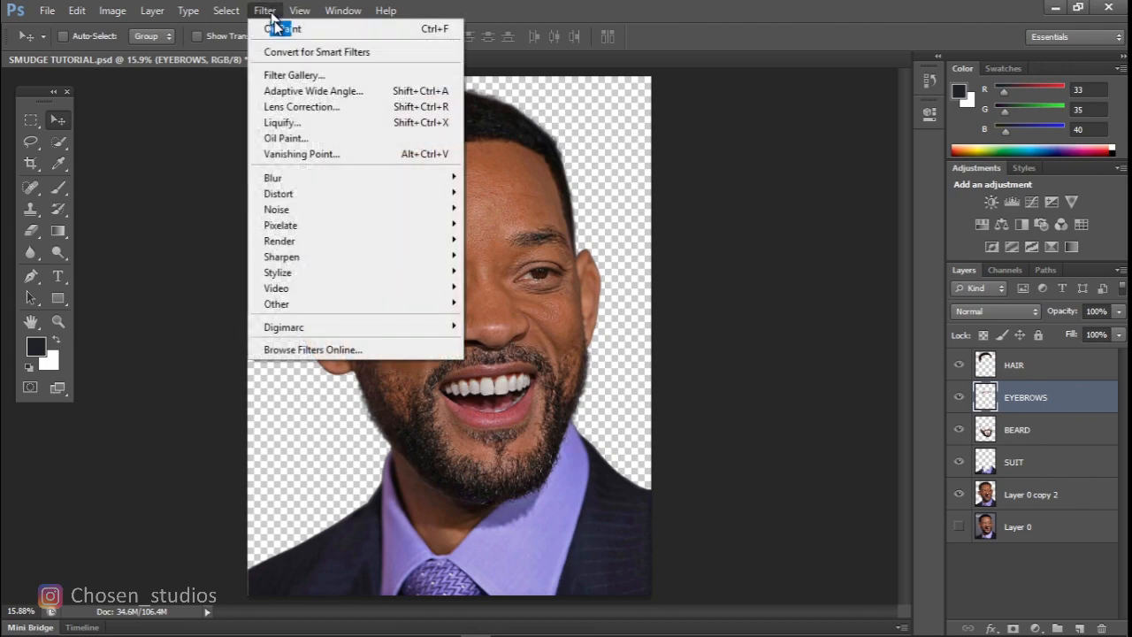
{"action": "left_click", "coordinate": [292, 139]}
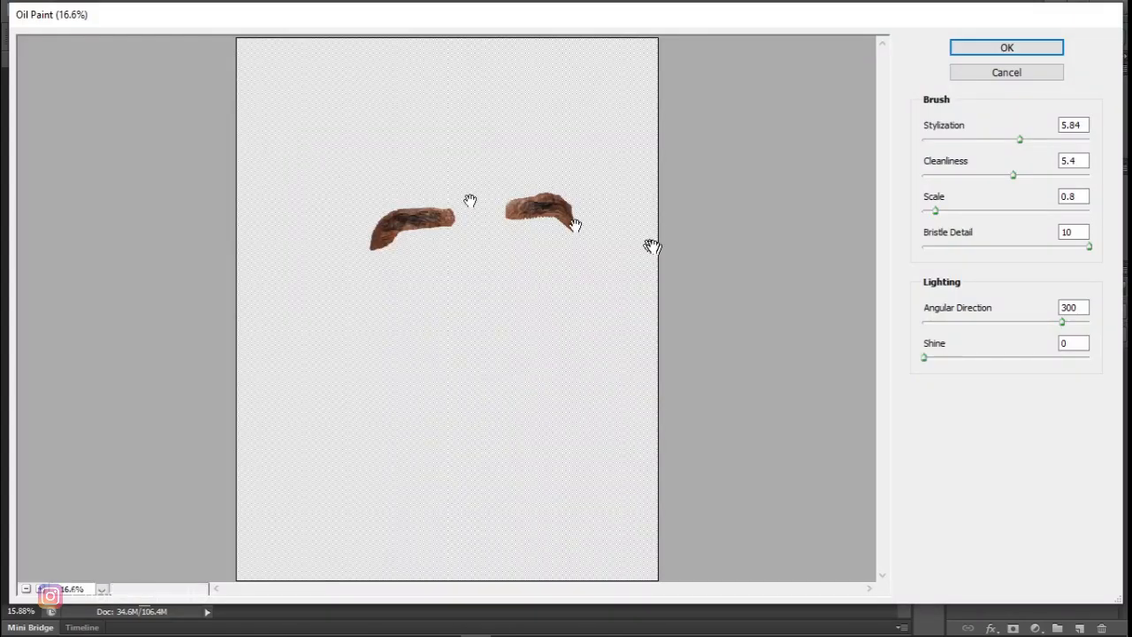
{"action": "left_click", "coordinate": [652, 246], "text": "ctrl"}
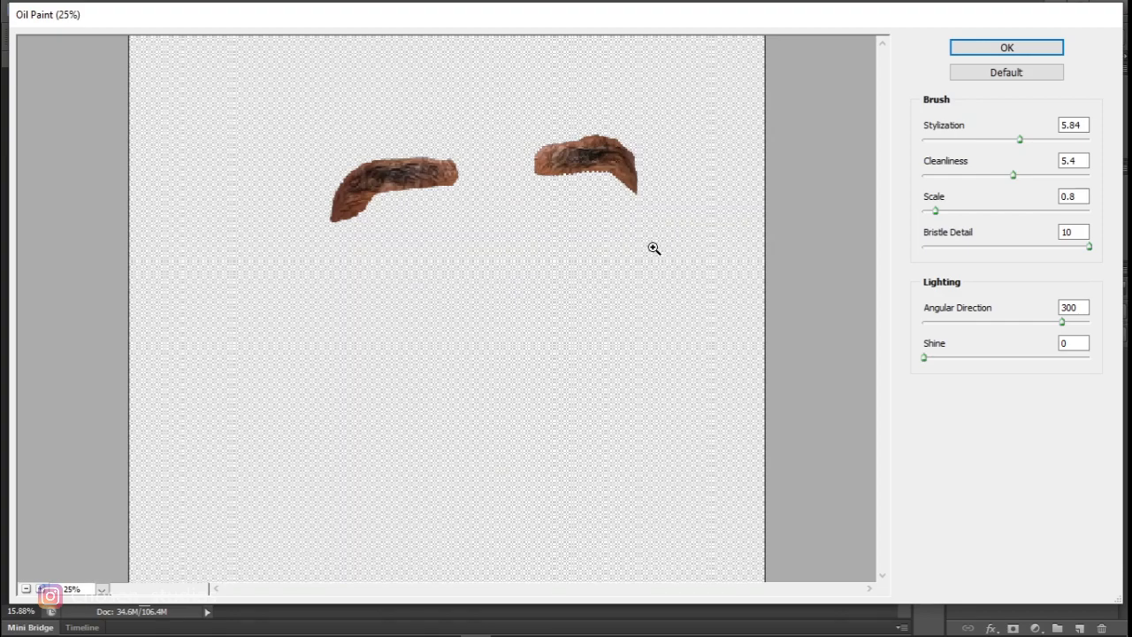
{"action": "left_click", "coordinate": [654, 248], "text": "ctrl"}
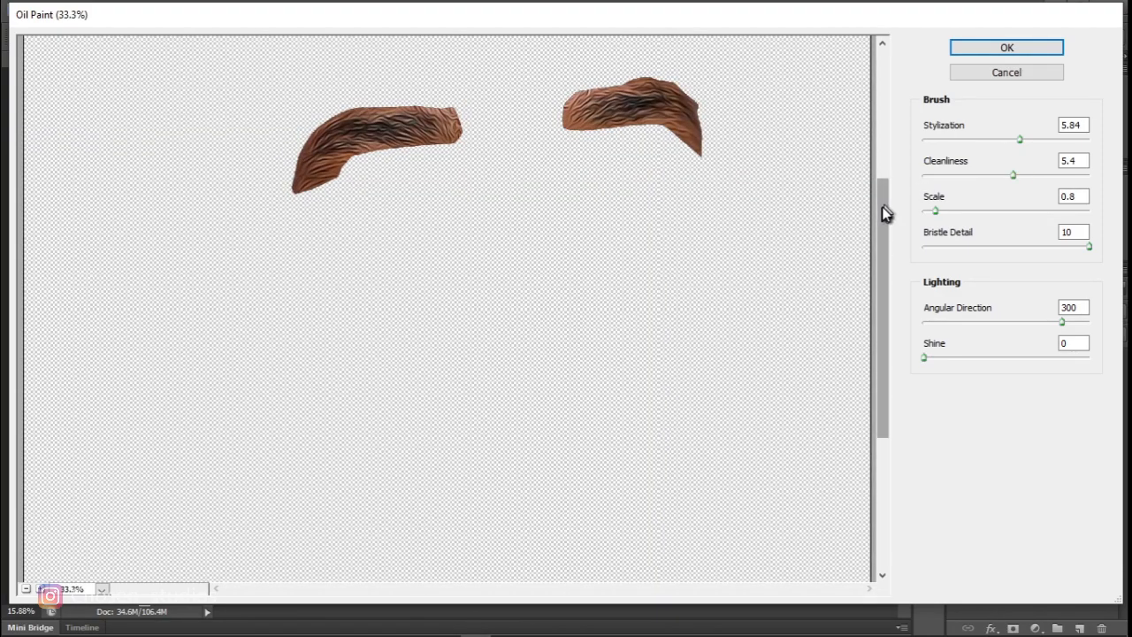
{"action": "left_click_drag", "start_coordinate": [881, 206], "coordinate": [881, 139]}
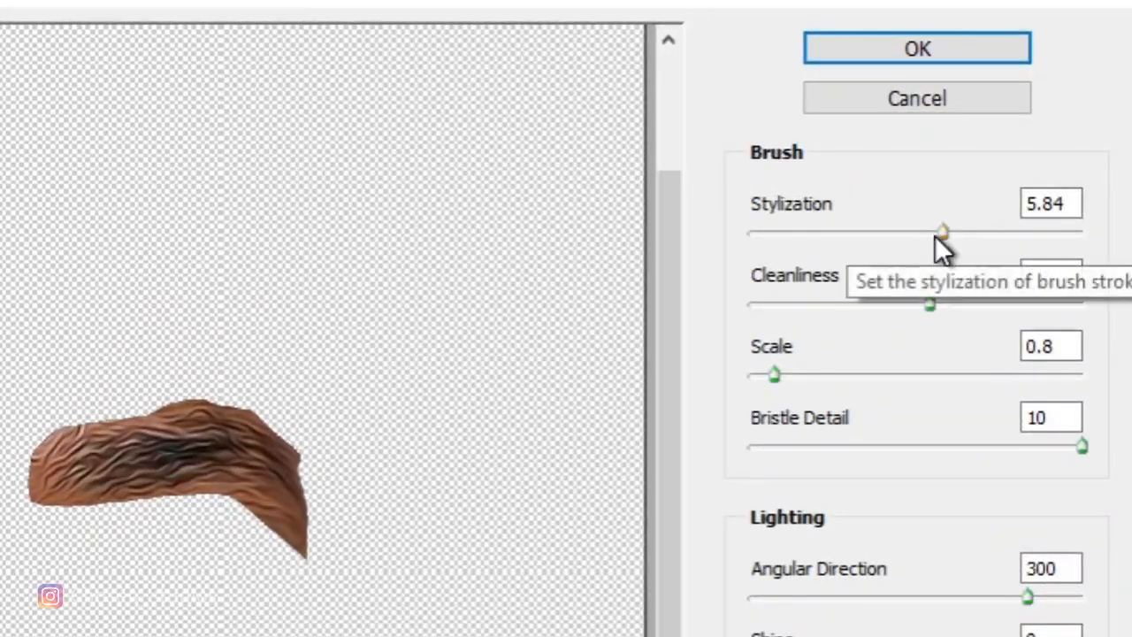
- Try weaker Oil Paint brush settings on the eyebrows, down to Stylization 2.87 and Cleanliness 3.5
{"action": "left_click_drag", "start_coordinate": [938, 233], "coordinate": [871, 231]}
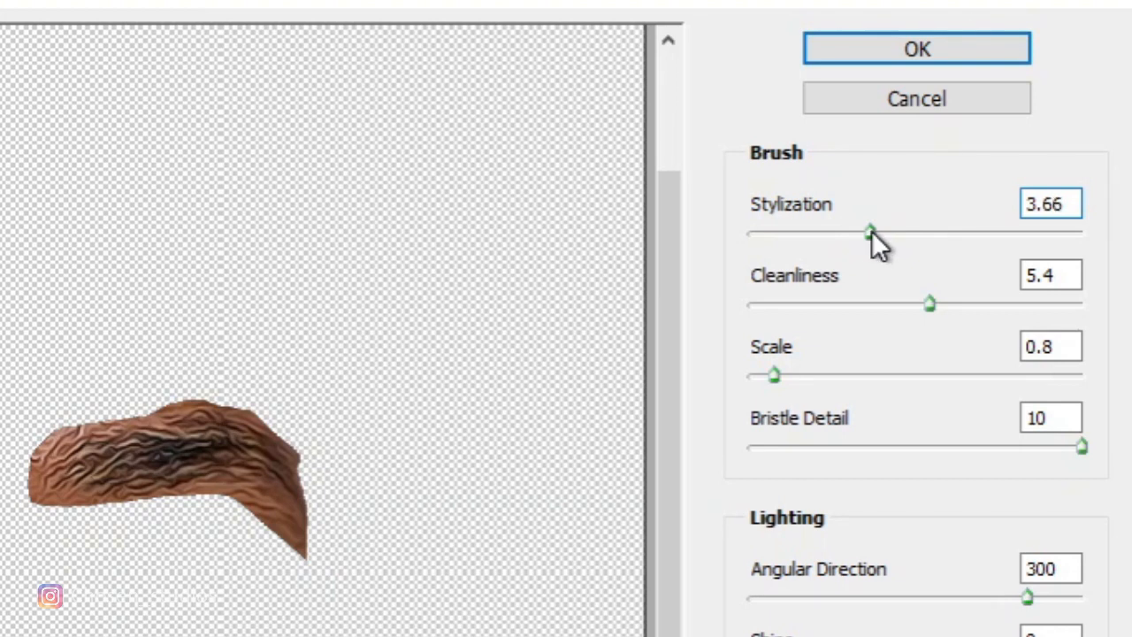
{"action": "mouse_move", "coordinate": [924, 298]}
{"action": "left_mouse_down"}
{"action": "mouse_move", "coordinate": [887, 296]}
{"action": "mouse_move", "coordinate": [902, 299]}
{"action": "left_mouse_up"}
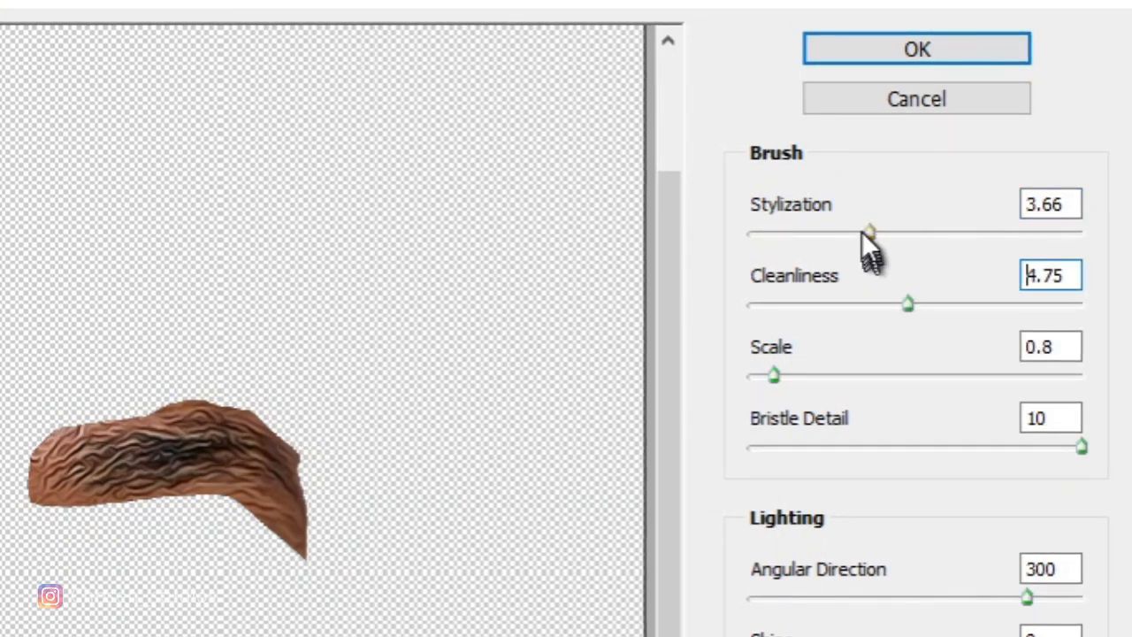
{"action": "left_click_drag", "start_coordinate": [869, 232], "coordinate": [833, 233]}
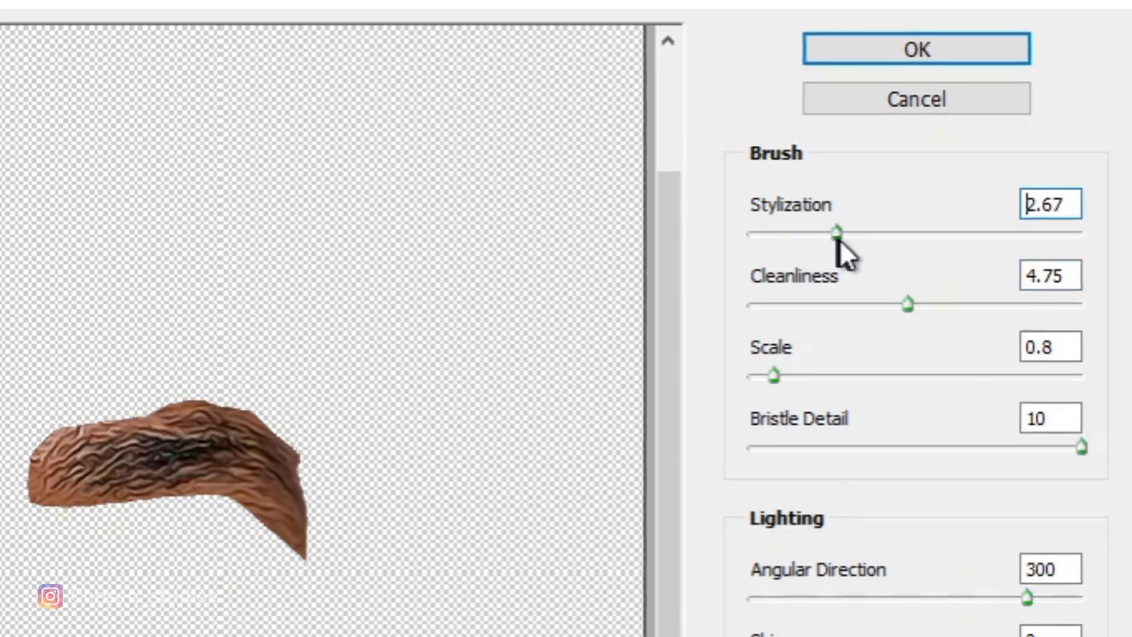
{"action": "left_click_drag", "start_coordinate": [840, 237], "coordinate": [842, 237]}
{"action": "left_click_drag", "start_coordinate": [905, 308], "coordinate": [867, 302]}
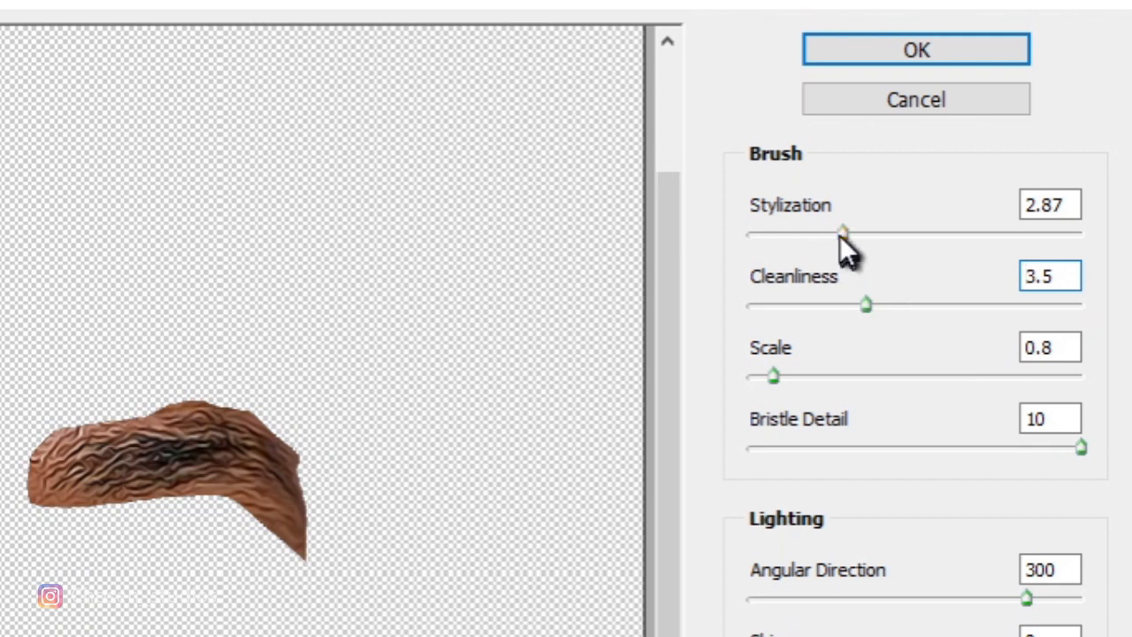
- Set the eyebrows' Oil Paint Stylization to 4.51 and Cleanliness to 4.3, and apply the filter
{"action": "left_click_drag", "start_coordinate": [844, 235], "coordinate": [898, 241]}
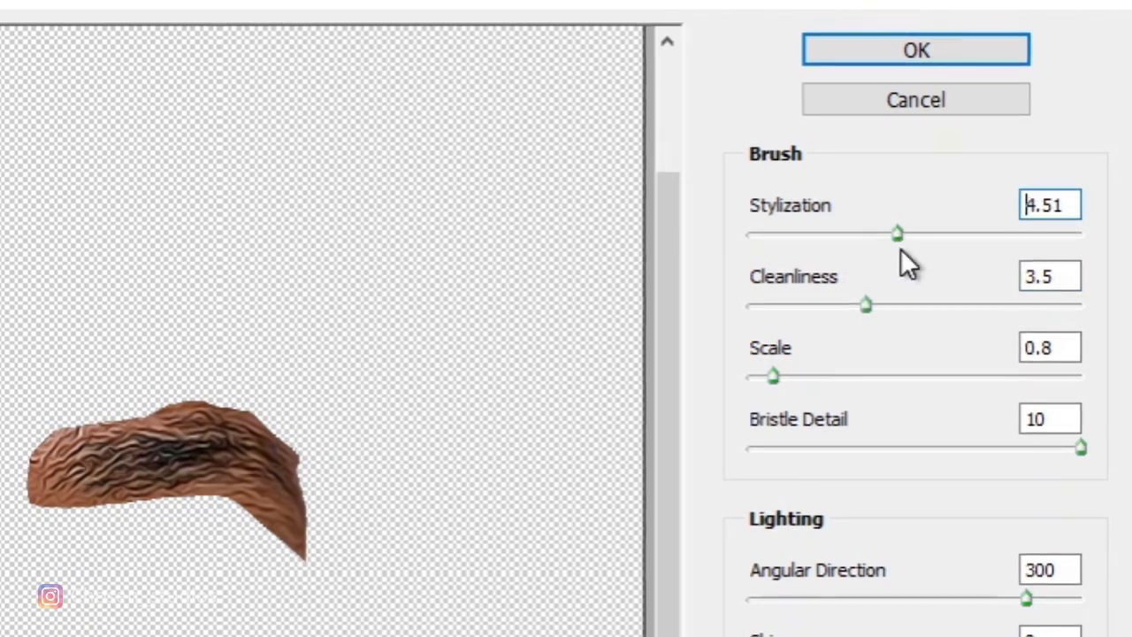
{"action": "left_click_drag", "start_coordinate": [863, 305], "coordinate": [890, 303]}
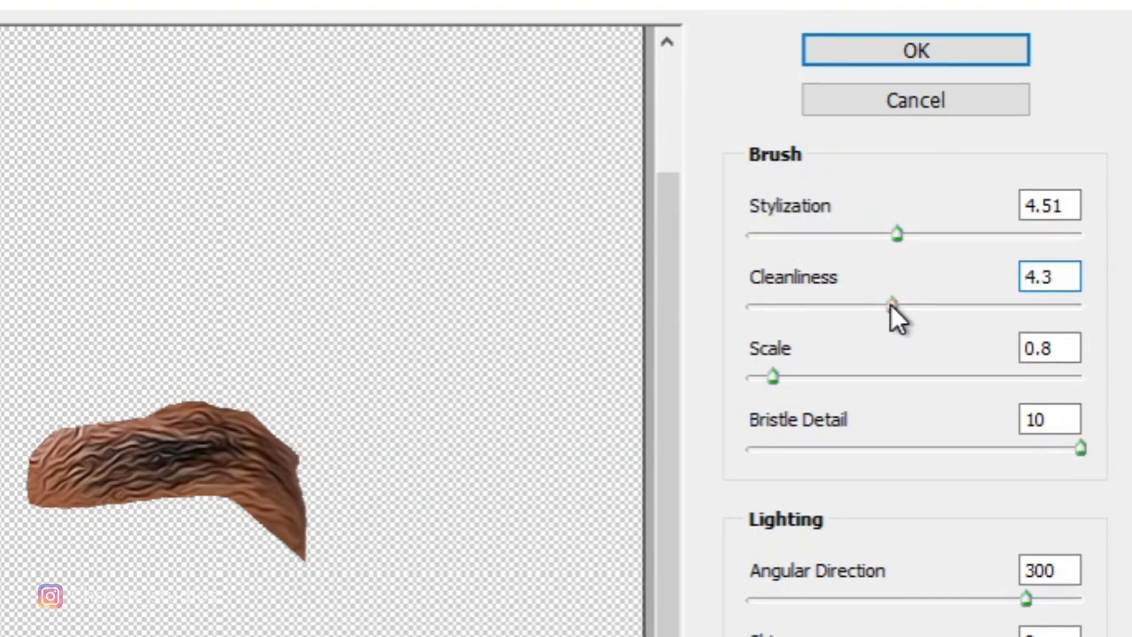
{"action": "left_click", "coordinate": [883, 47]}
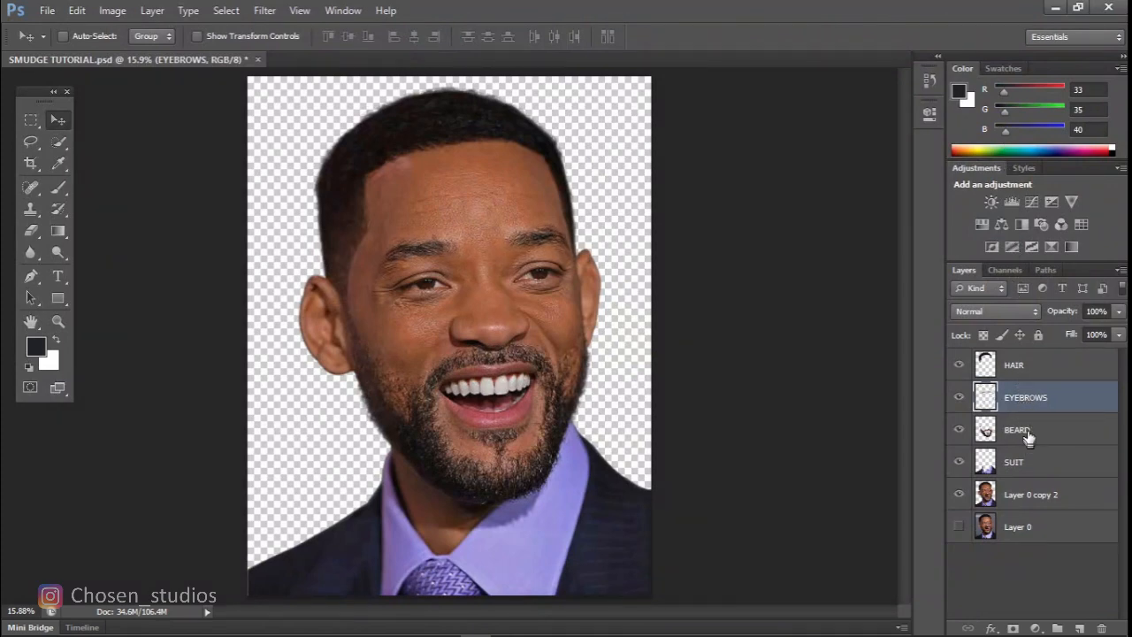
- Apply the Oil Paint filter to the BEARD layer with Stylization 4.85 and Cleanliness 5.05
{"action": "left_click", "coordinate": [1029, 428]}
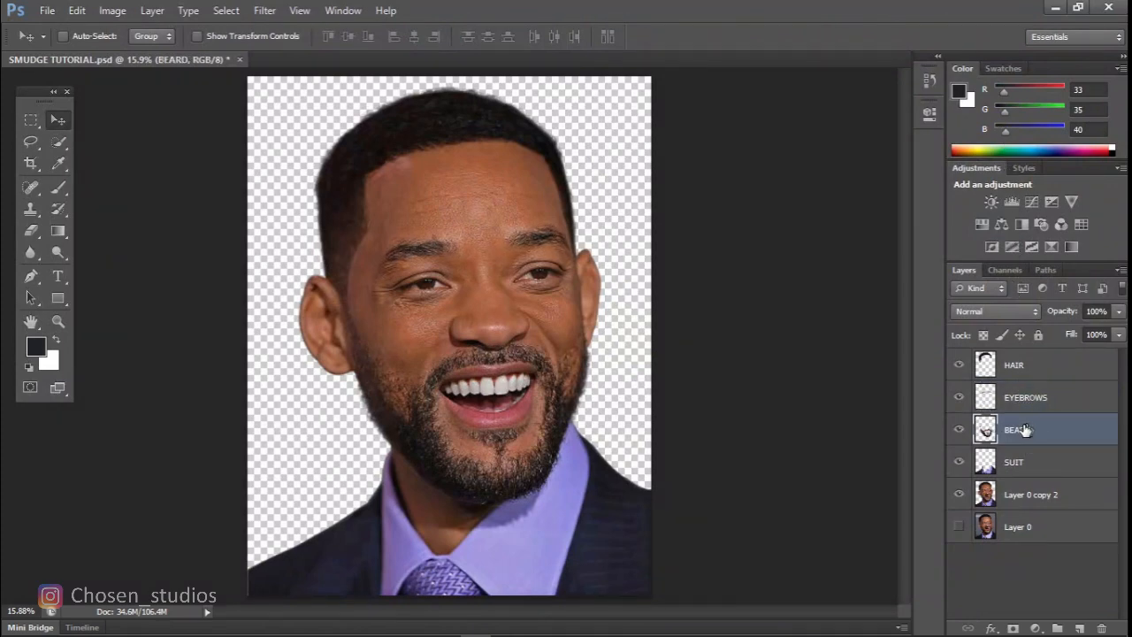
{"action": "left_click", "coordinate": [273, 12]}
{"action": "left_click", "coordinate": [334, 139]}
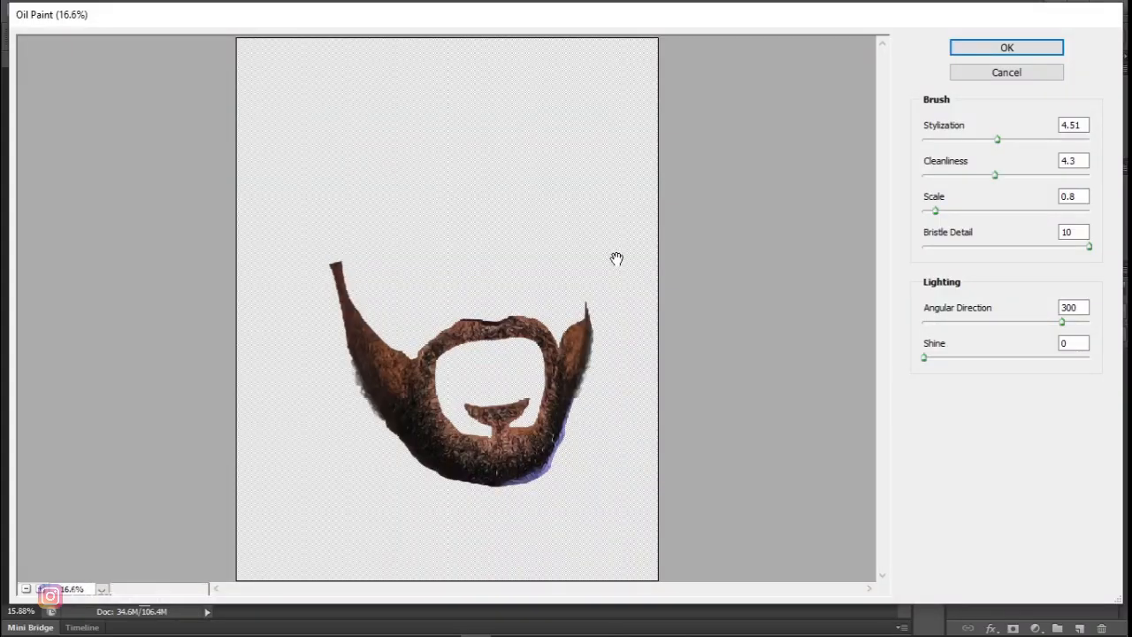
{"action": "left_click", "coordinate": [616, 260], "text": "ctrl"}
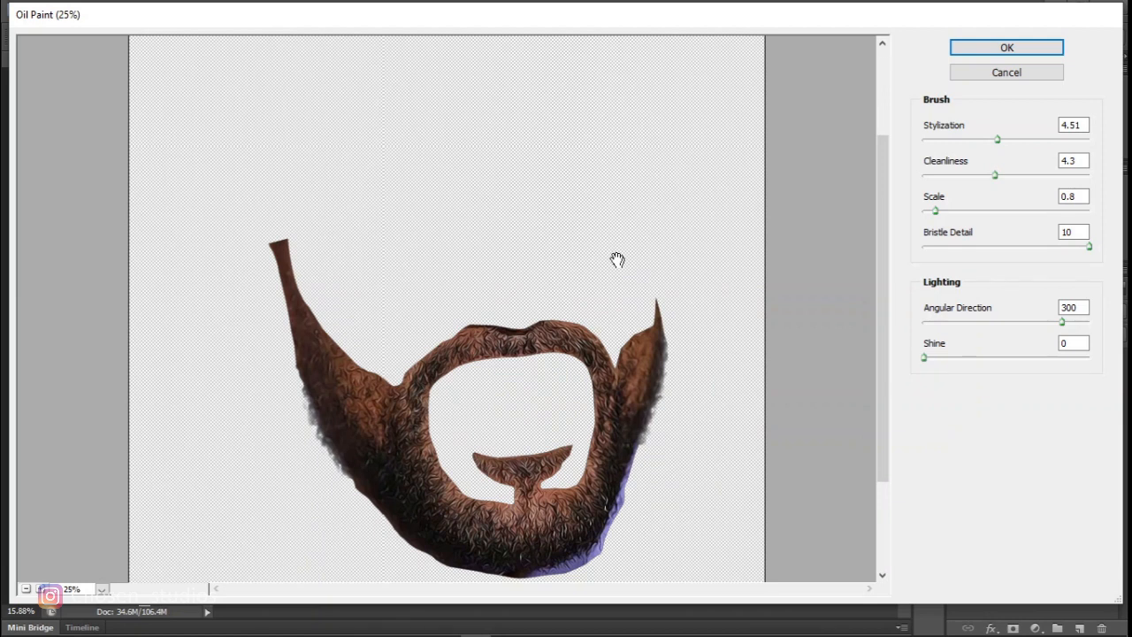
{"action": "left_click_drag", "start_coordinate": [884, 174], "coordinate": [887, 236]}
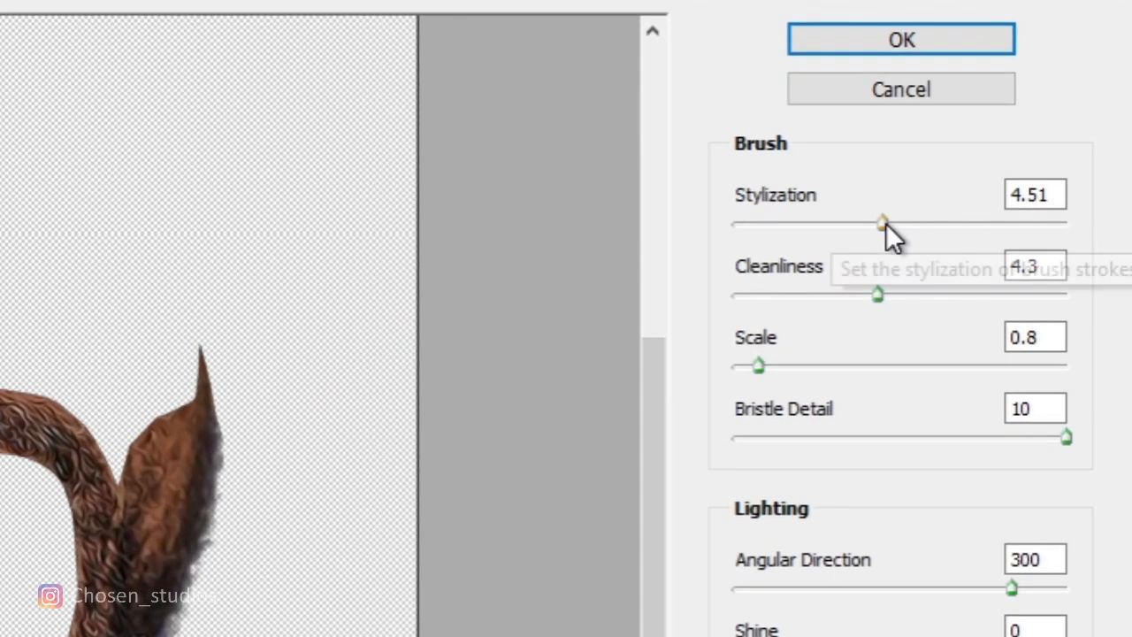
{"action": "left_click_drag", "start_coordinate": [998, 139], "coordinate": [1000, 139]}
{"action": "left_click_drag", "start_coordinate": [889, 222], "coordinate": [891, 222]}
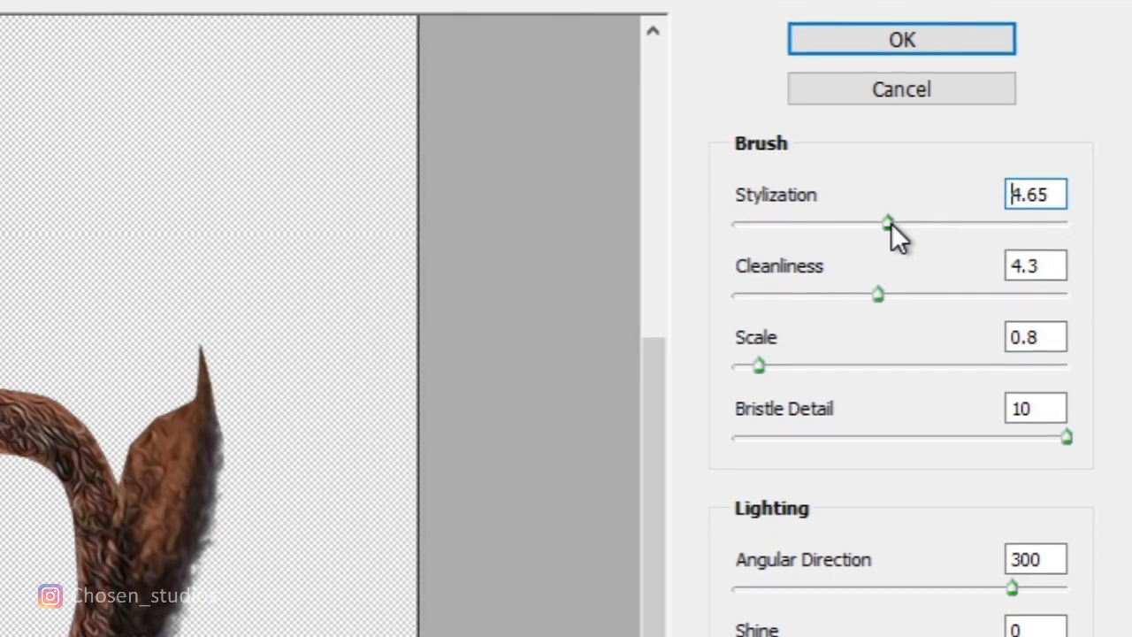
{"action": "left_click_drag", "start_coordinate": [878, 292], "coordinate": [903, 292]}
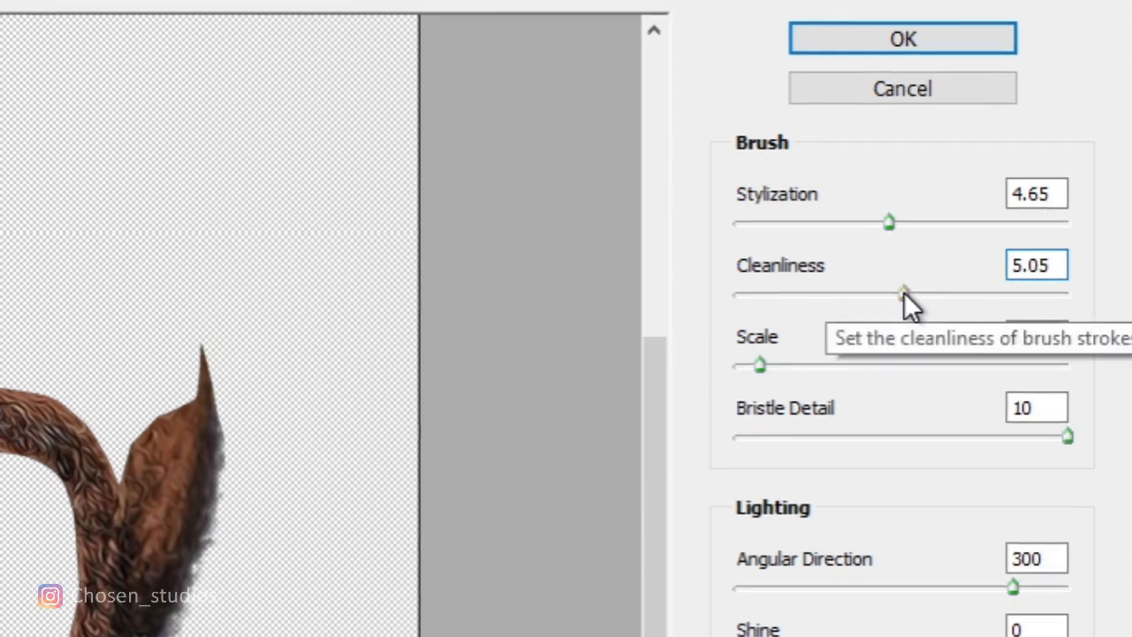
{"action": "left_click_drag", "start_coordinate": [892, 224], "coordinate": [899, 226]}
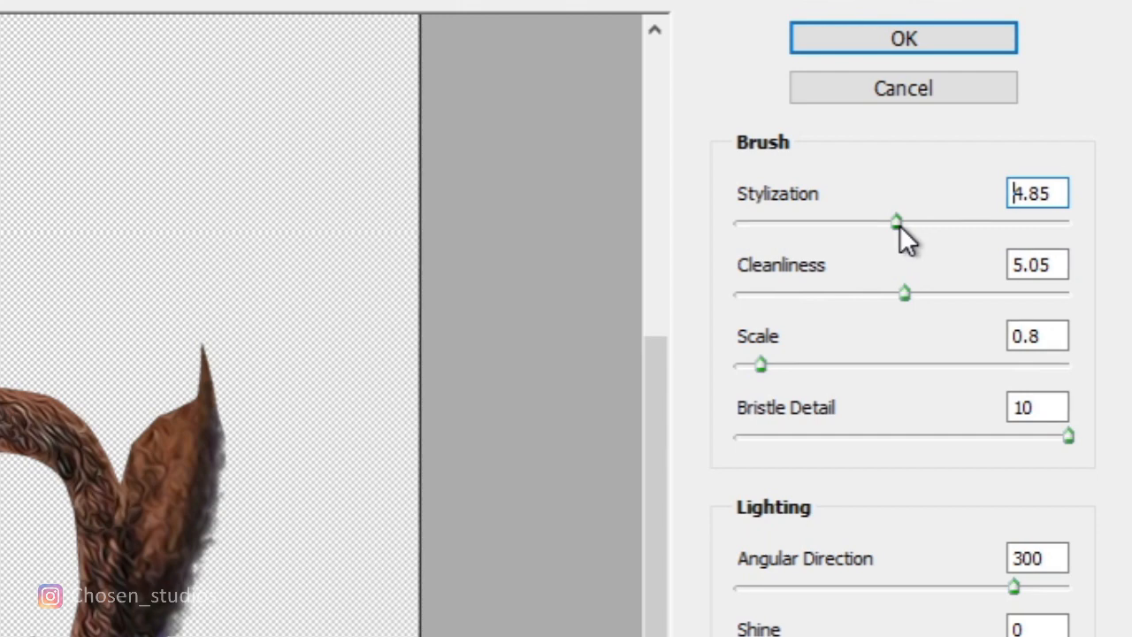
{"action": "left_click", "coordinate": [826, 41]}
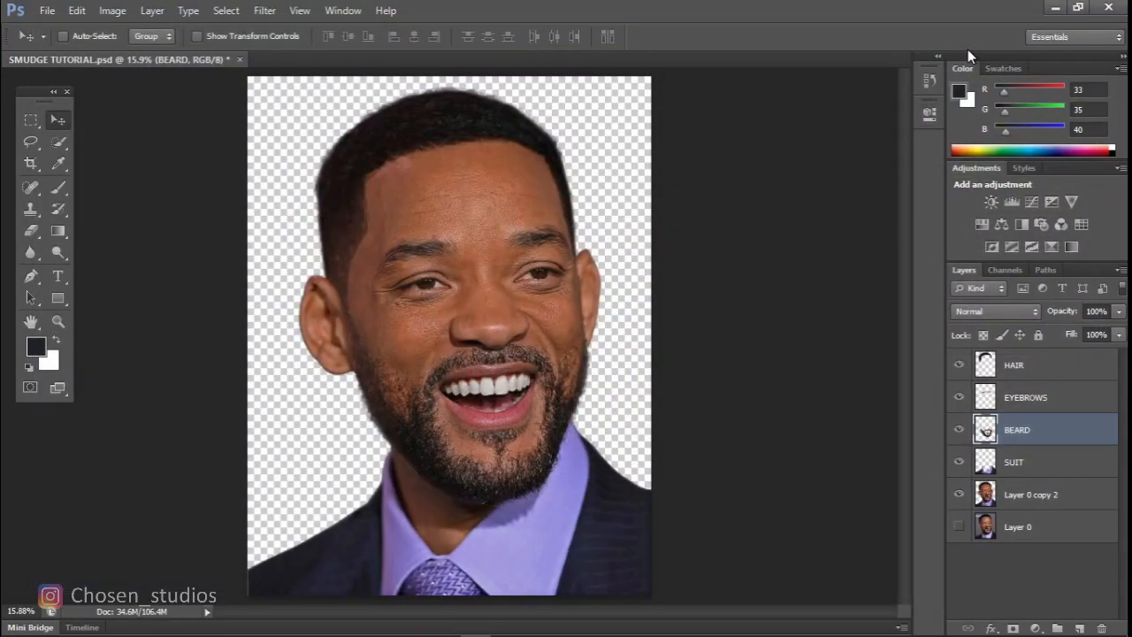
- Apply the Oil Paint filter to the SUIT layer with Stylization 6.73 and Cleanliness 7.25
{"action": "left_click", "coordinate": [1045, 467]}
{"action": "left_click", "coordinate": [265, 11]}
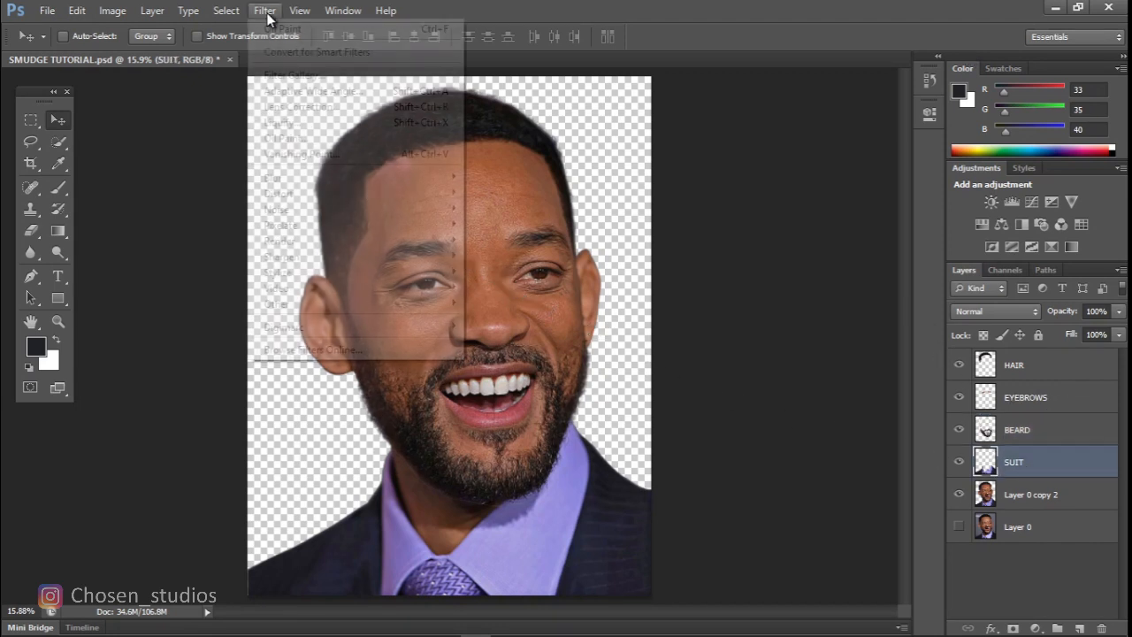
{"action": "left_click", "coordinate": [320, 139]}
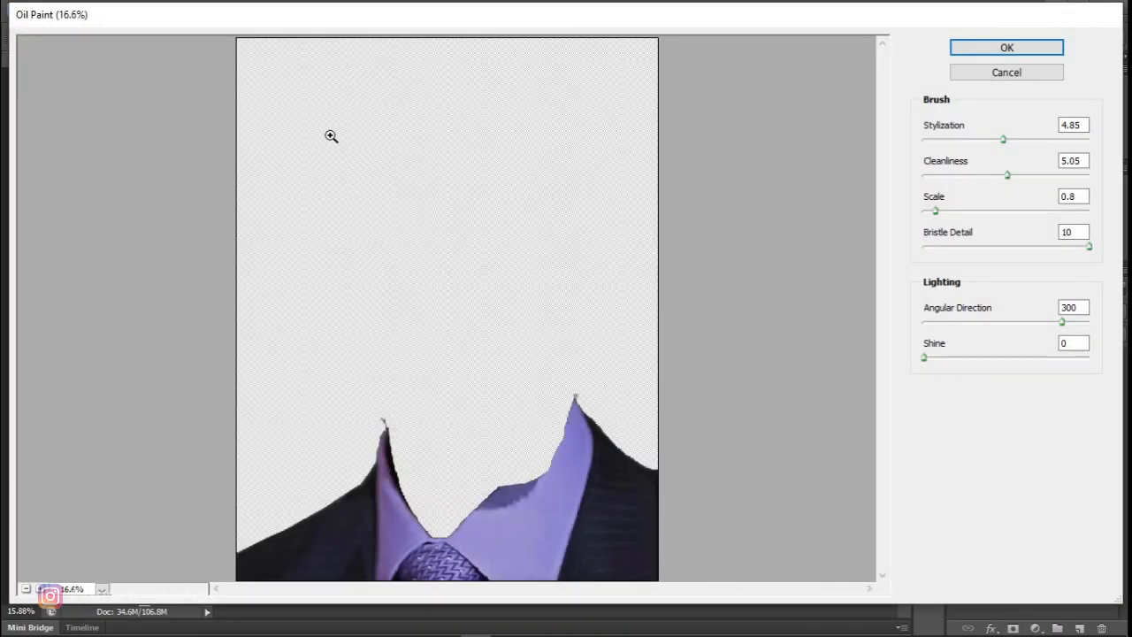
{"action": "left_click", "coordinate": [330, 136], "text": "ctrl"}
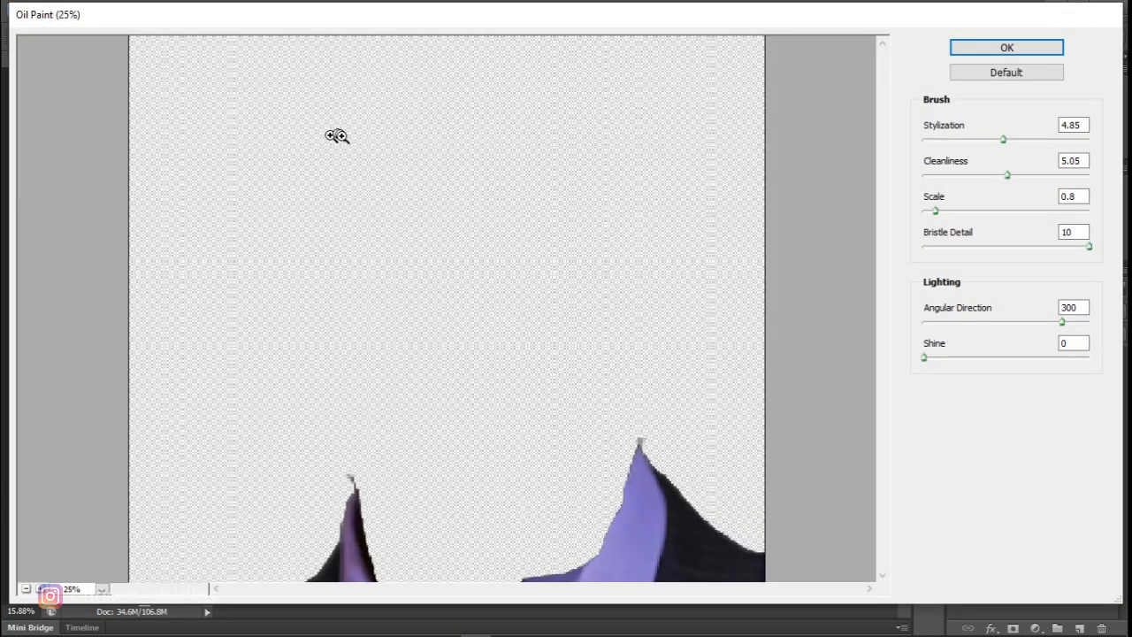
{"action": "left_click_drag", "start_coordinate": [883, 242], "coordinate": [887, 383]}
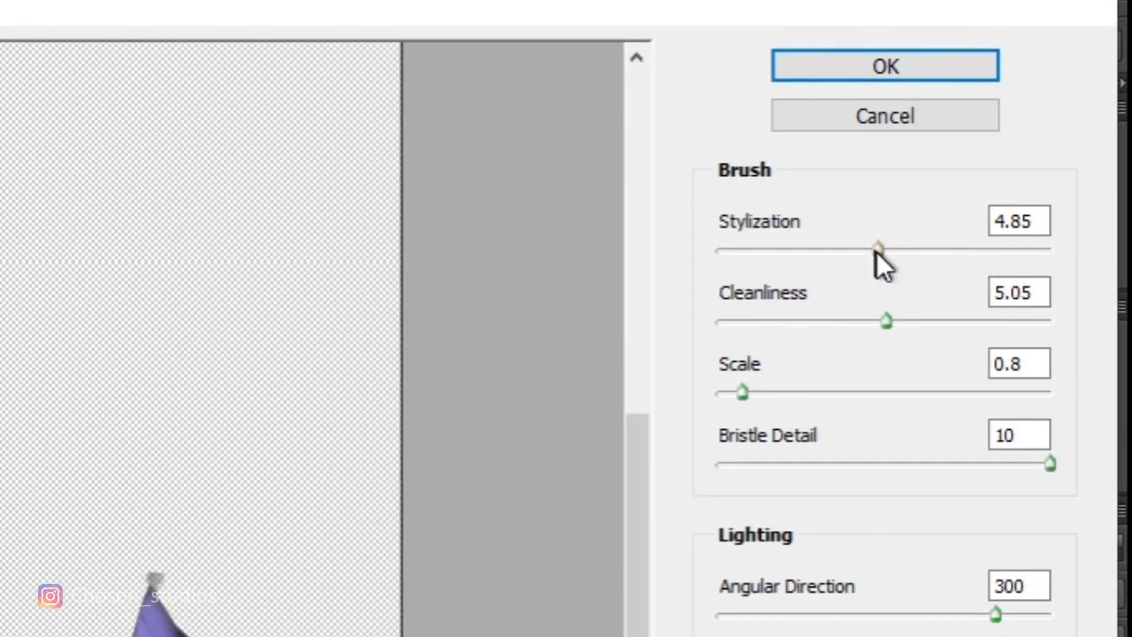
{"action": "left_click_drag", "start_coordinate": [875, 251], "coordinate": [927, 251]}
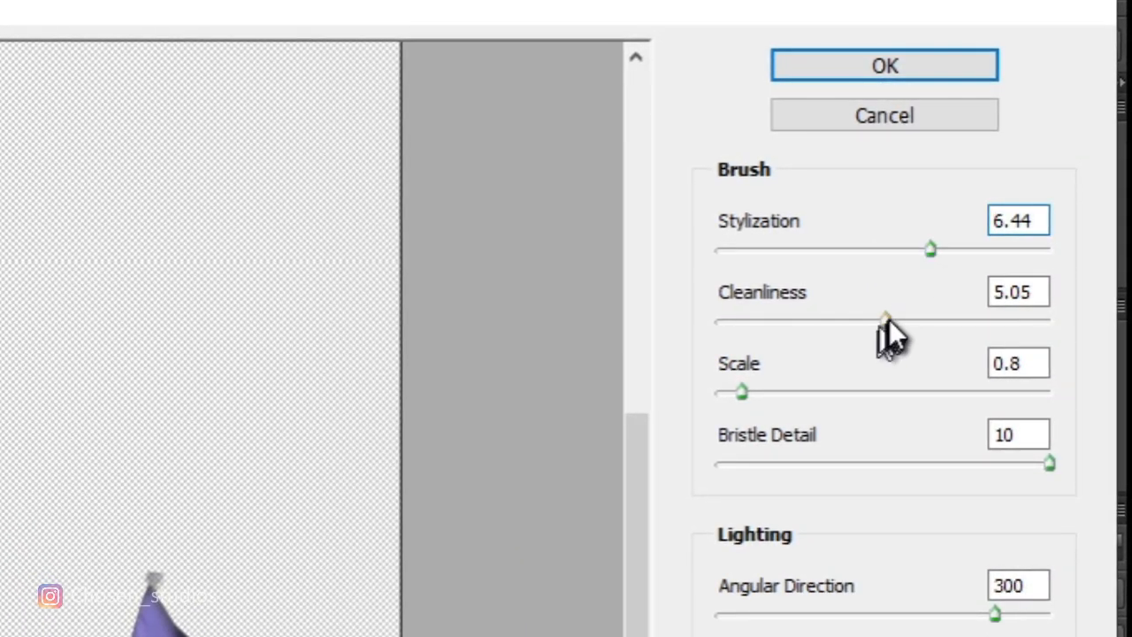
{"action": "left_click_drag", "start_coordinate": [885, 320], "coordinate": [948, 321]}
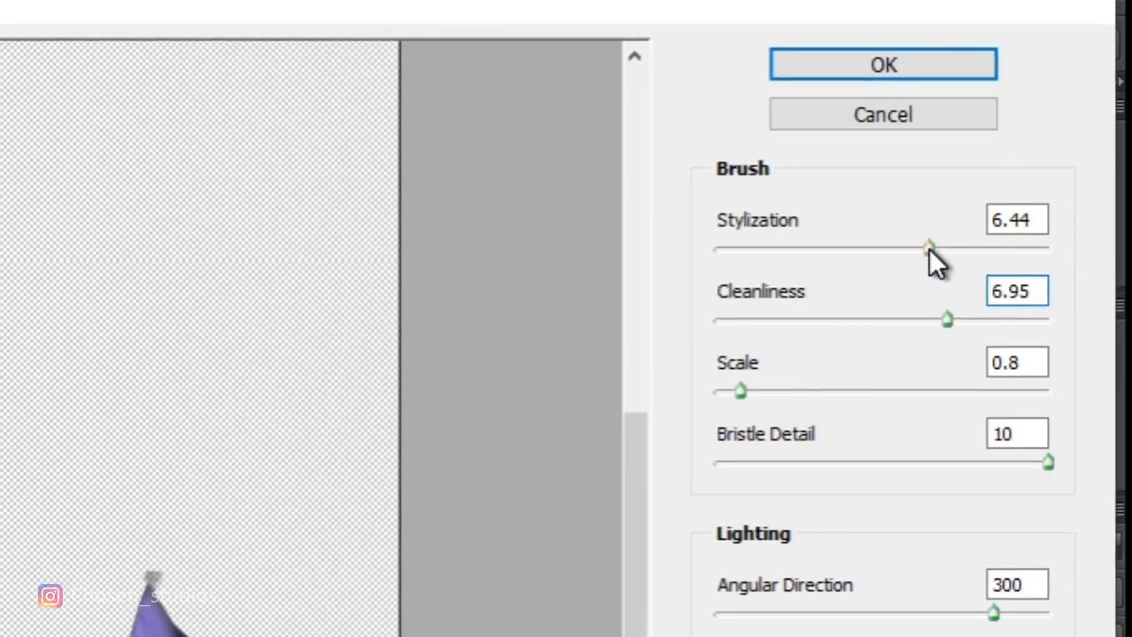
{"action": "left_click_drag", "start_coordinate": [928, 248], "coordinate": [938, 247]}
{"action": "left_click_drag", "start_coordinate": [948, 318], "coordinate": [958, 315]}
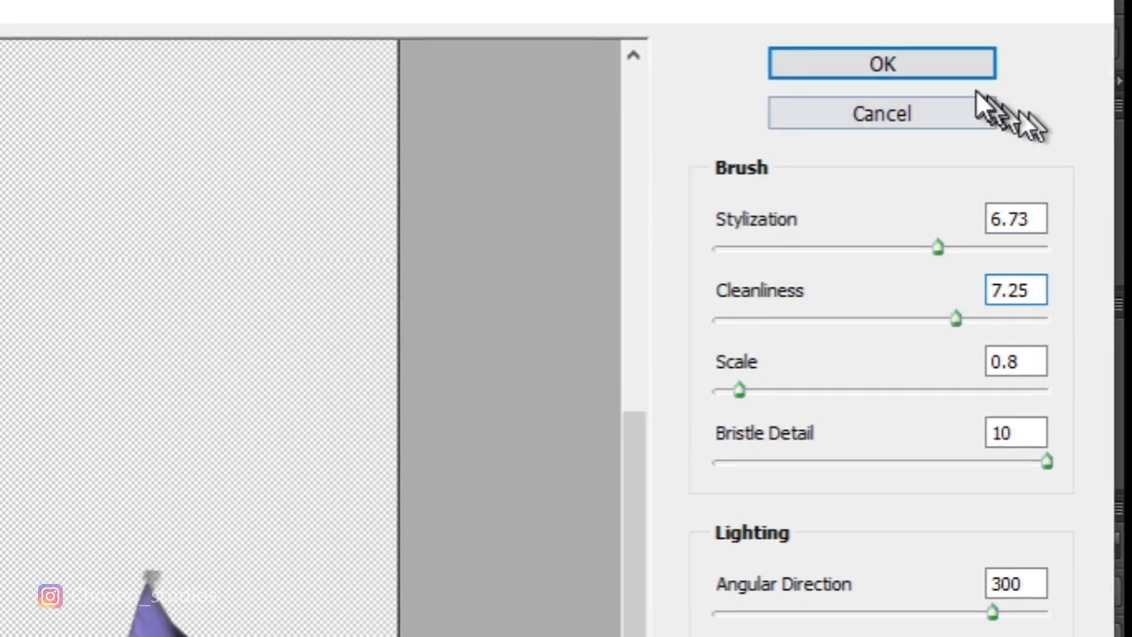
{"action": "left_click", "coordinate": [945, 63]}
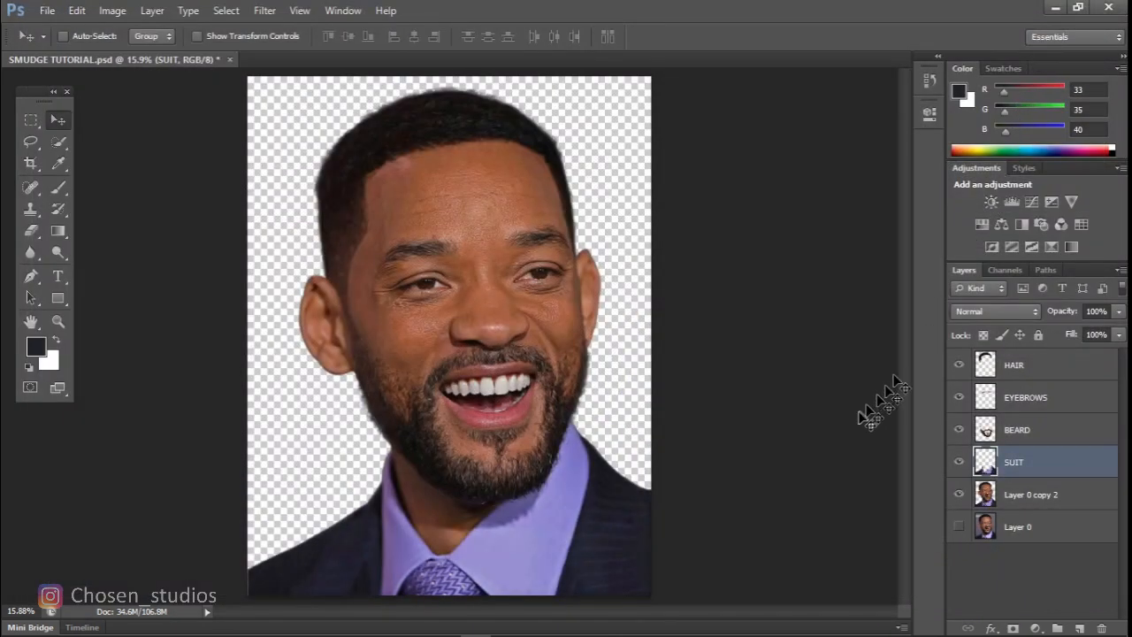
- Make HAIR the active layer and save the document
{"action": "left_click", "coordinate": [1014, 367]}
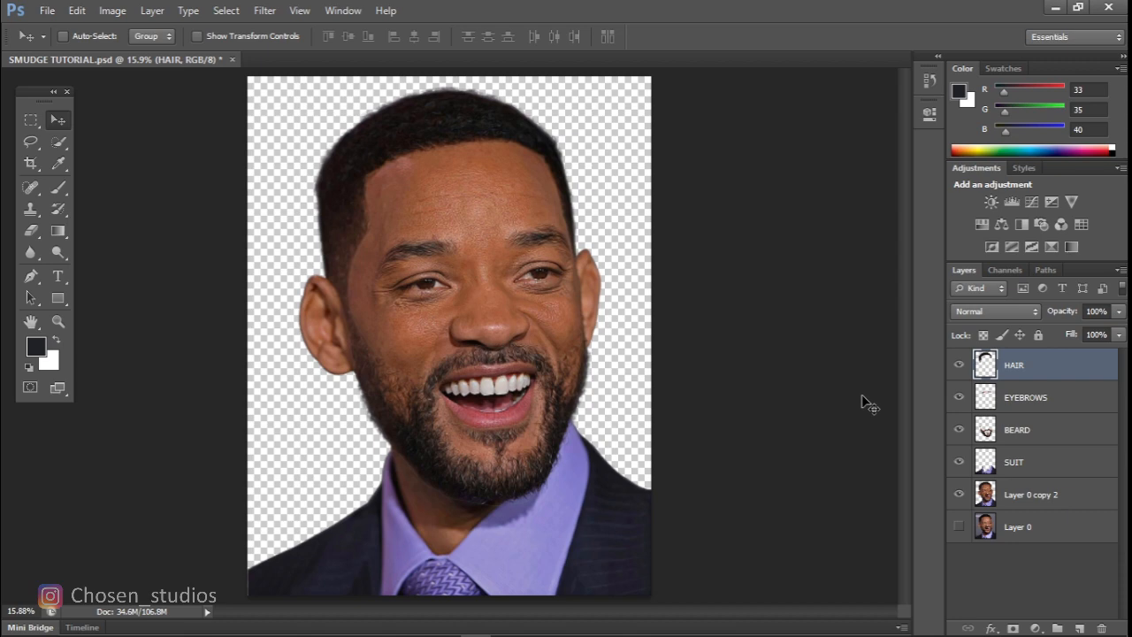
{"action": "left_click", "coordinate": [45, 11]}
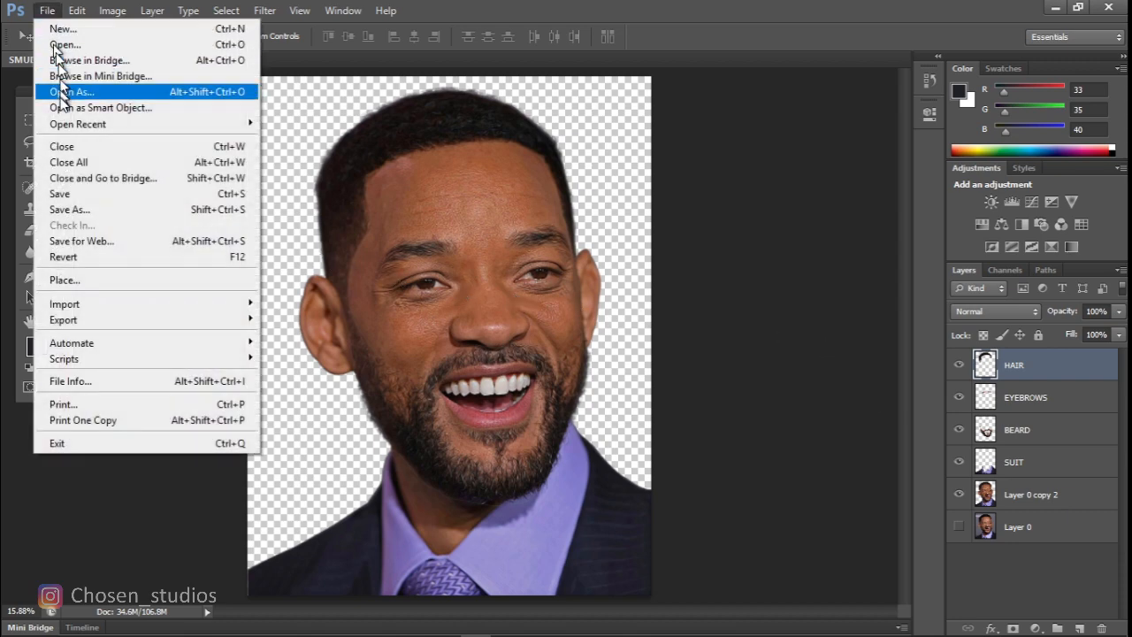
{"action": "left_click", "coordinate": [54, 194]}
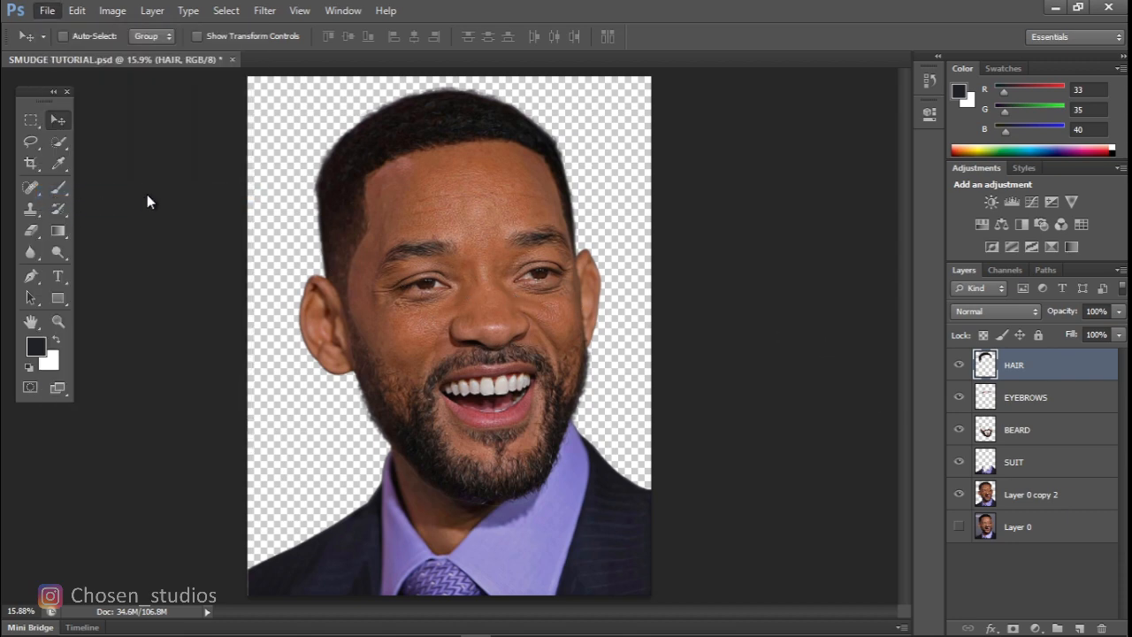